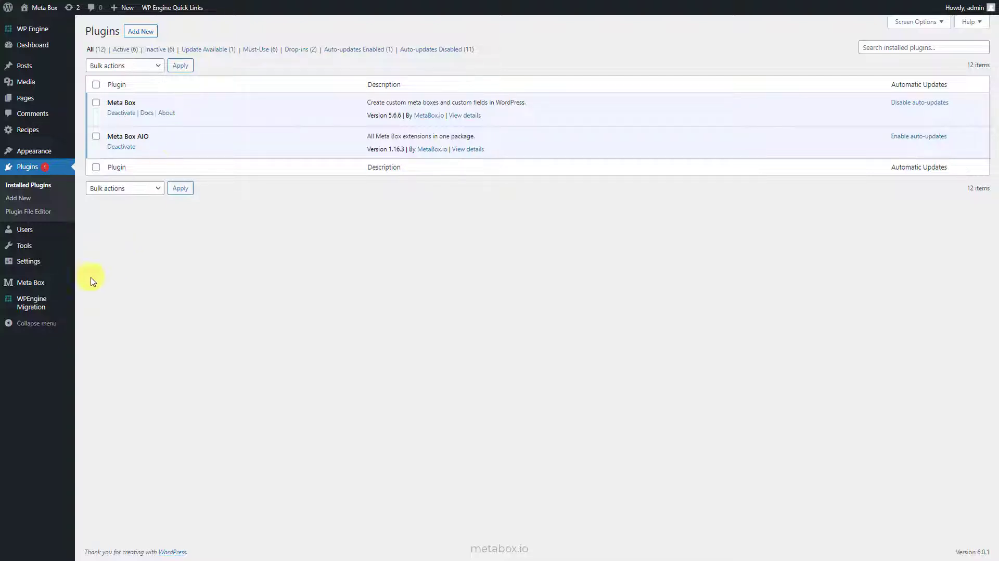
Review which Meta Box AIO extensions are enabled on the site
mouse_move(52, 281)
click(95, 390)
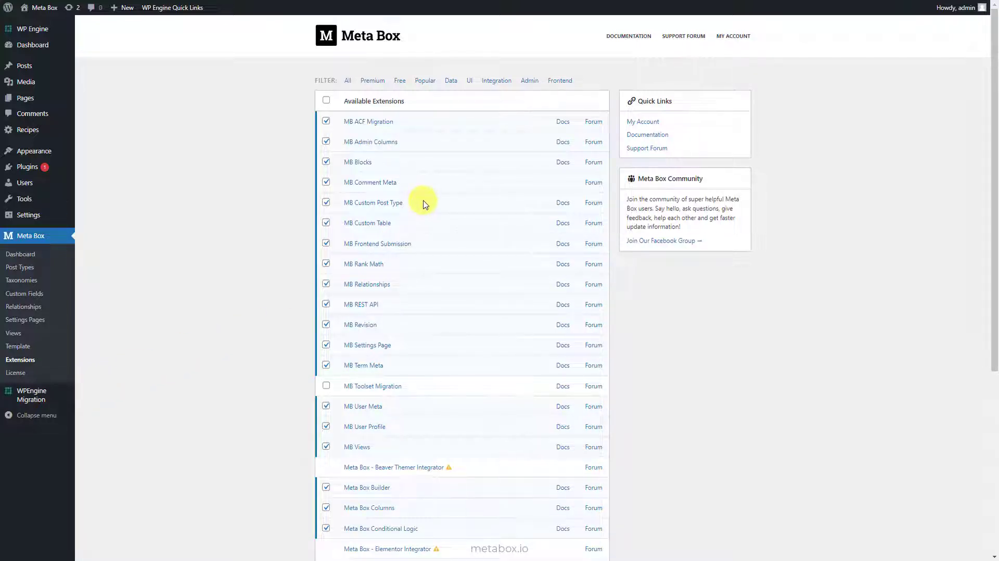
scroll(423, 203, down, 3)
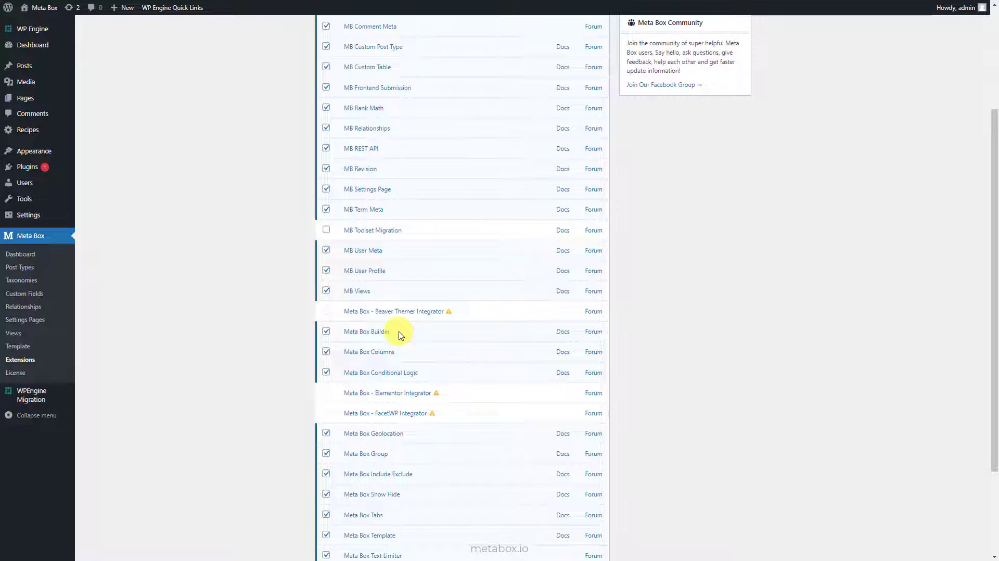
Activate the Bricks theme from the site's installed themes
mouse_move(47, 152)
click(99, 157)
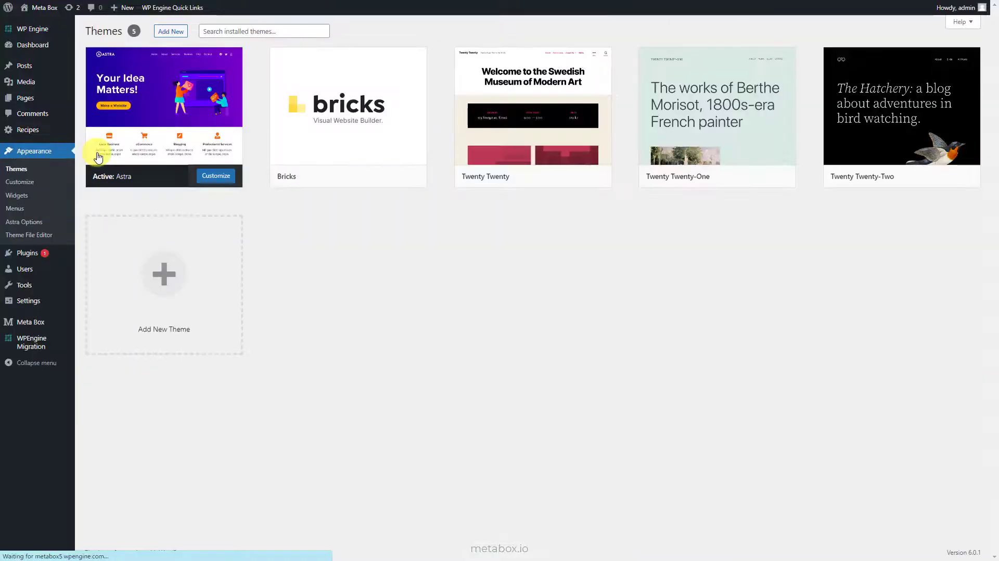
click(348, 176)
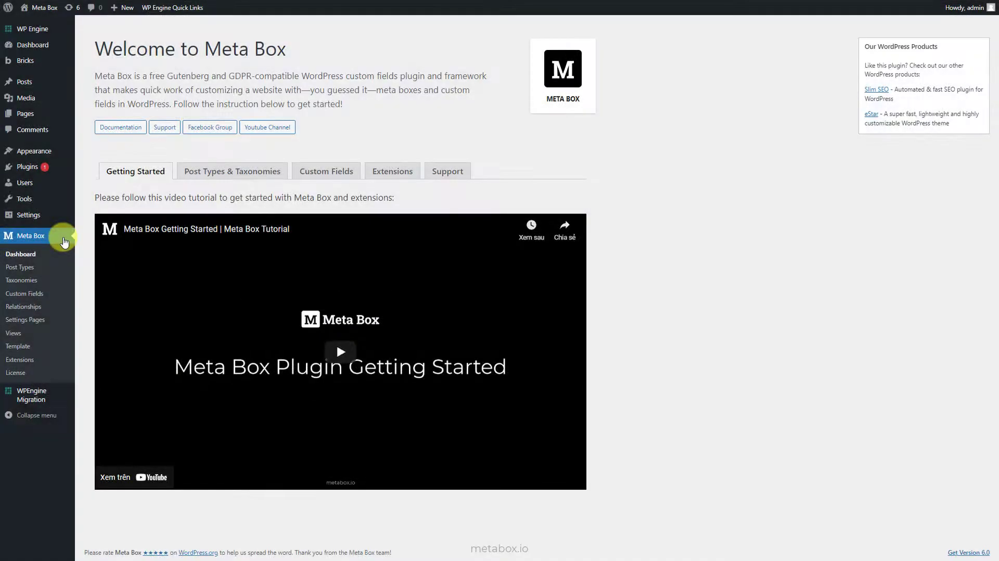
Create and publish a custom post type with plural name Recipes and singular name Recipe
click(54, 271)
click(161, 33)
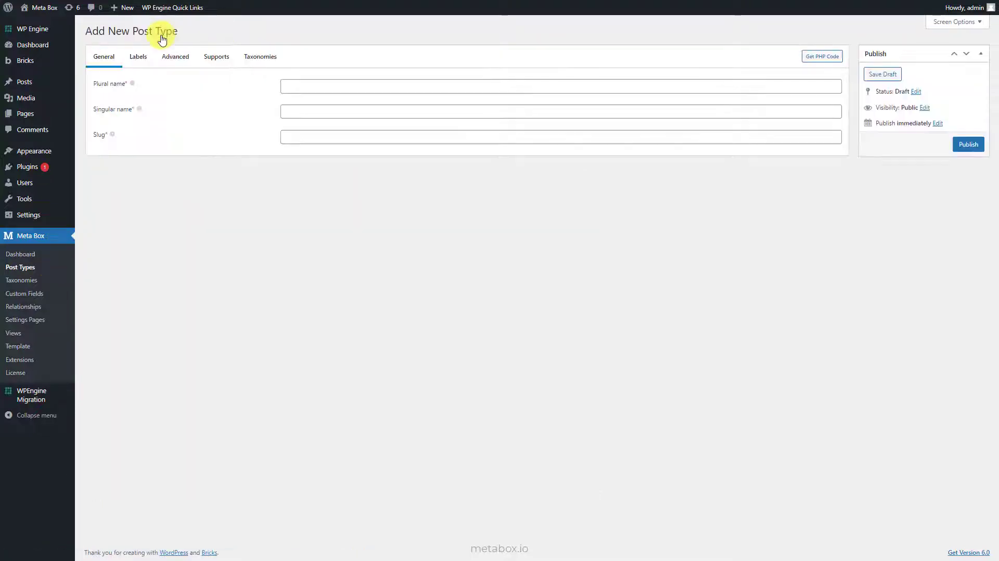
click(316, 86)
text(Recipes)
key(Tab)
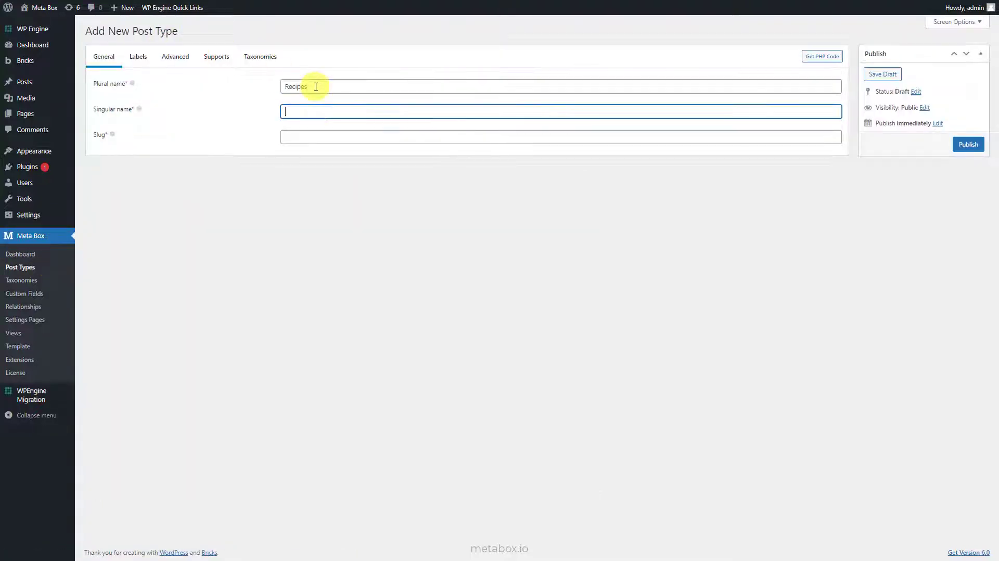
text(Recipe)
click(968, 144)
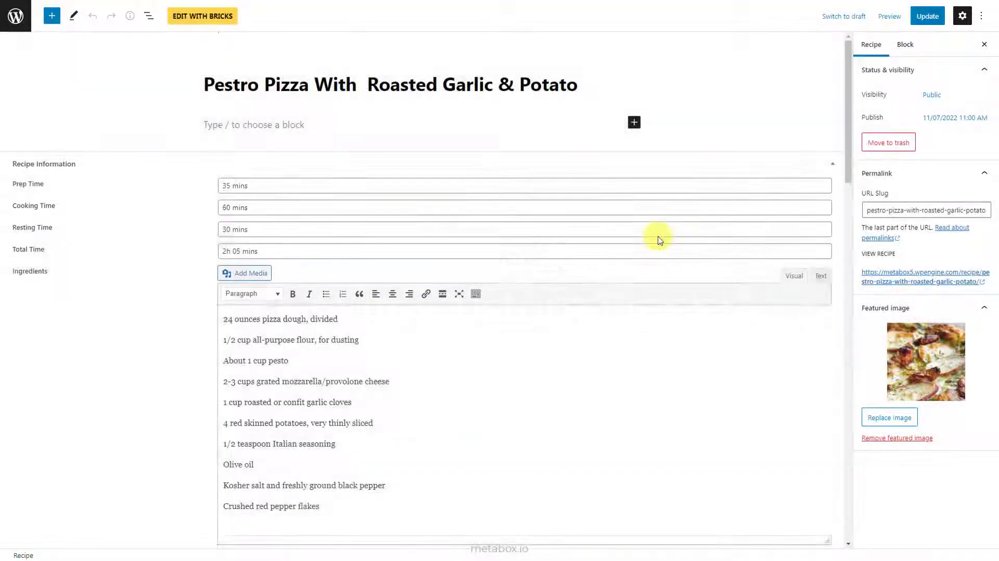
Examine the custom fields in the existing pizza recipe, from the times down to nutrition and equipment
scroll(658, 238, down, 8)
scroll(657, 238, down, 15)
scroll(657, 238, up, 10)
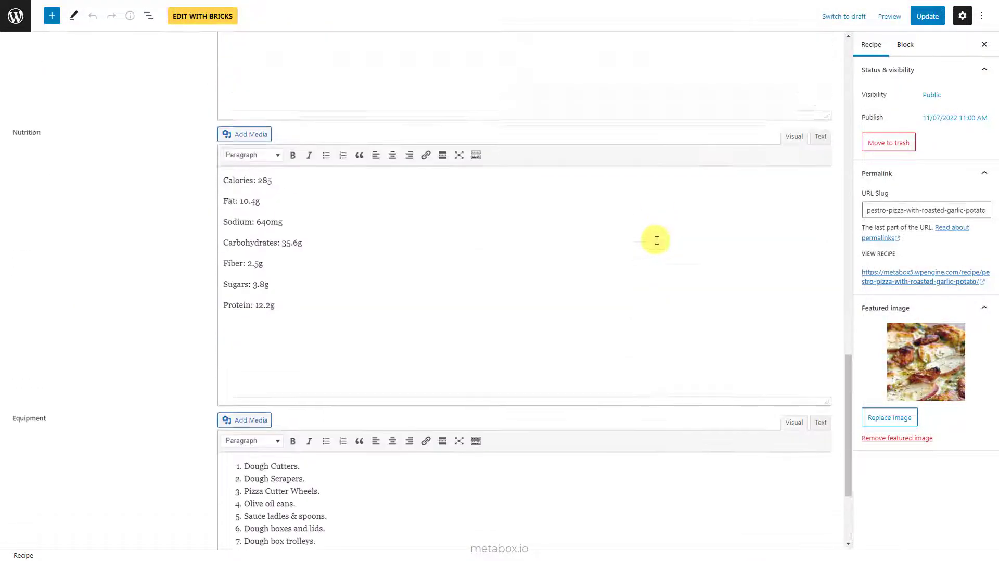
scroll(656, 240, up, 3)
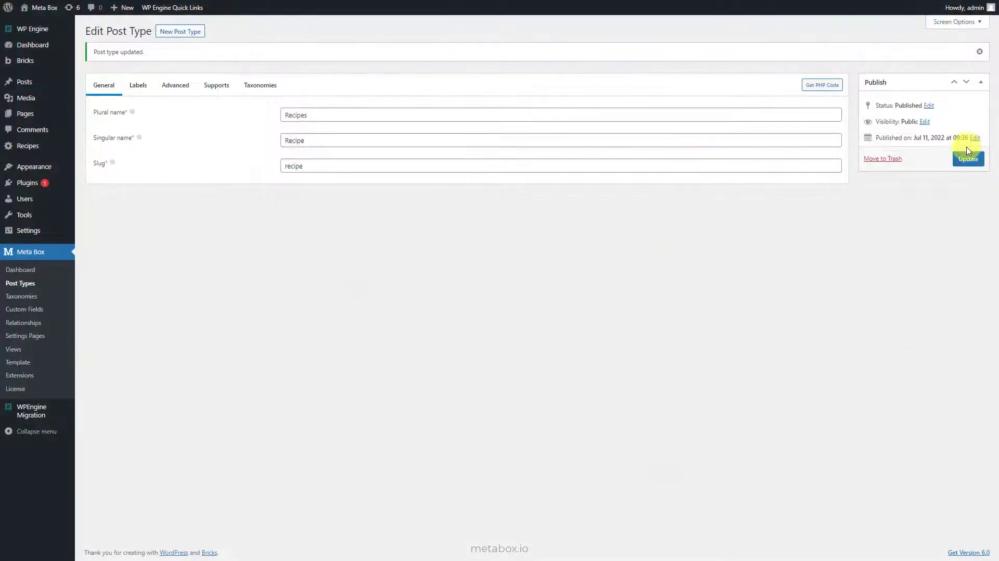
Create a new custom field group titled "Recipe Information"
click(59, 309)
click(161, 32)
text(Recipe )
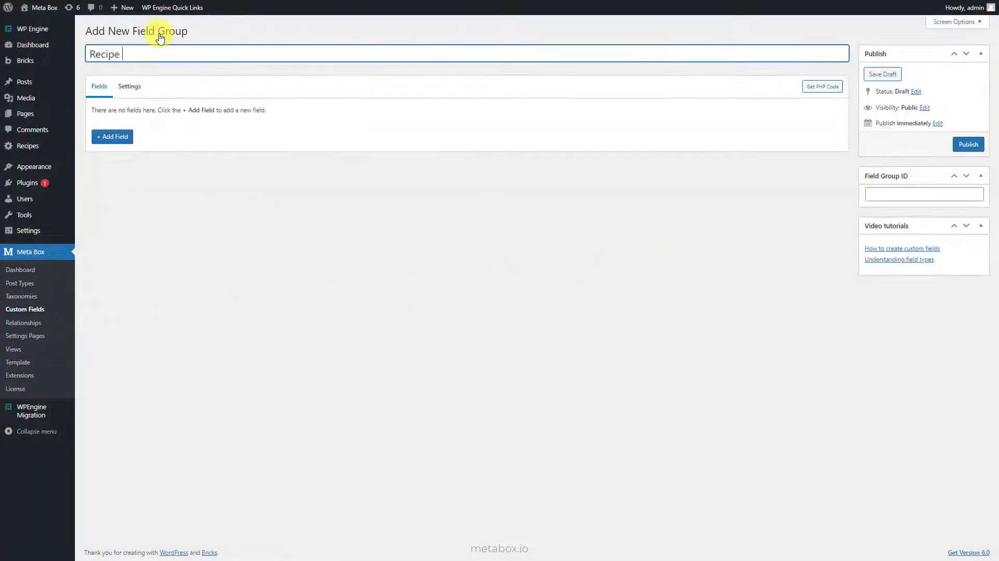
text(Information)
Add two text fields labelled Prep Time and Cooking Time to the field group
click(113, 137)
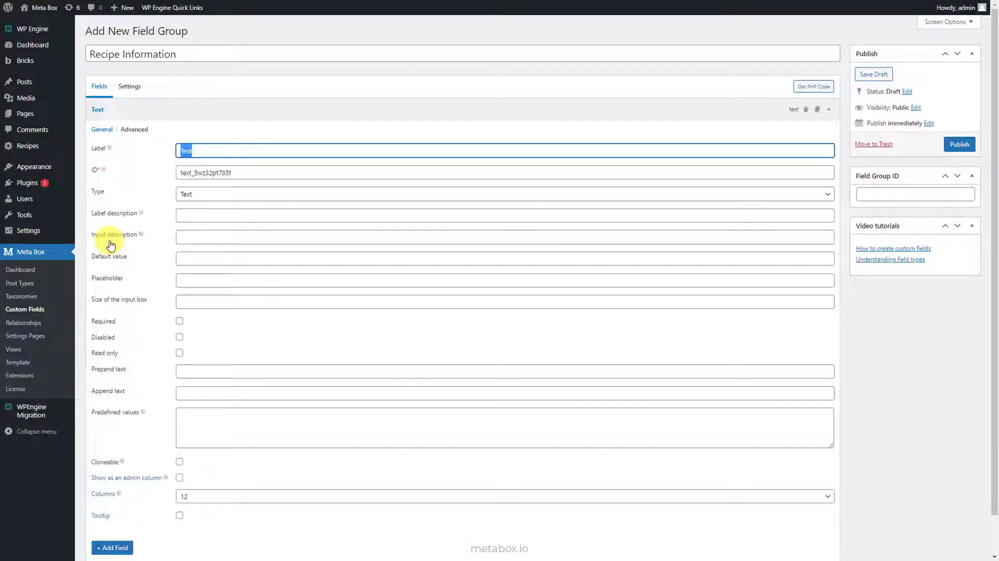
text(Prep Time)
click(134, 110)
click(112, 137)
text(C)
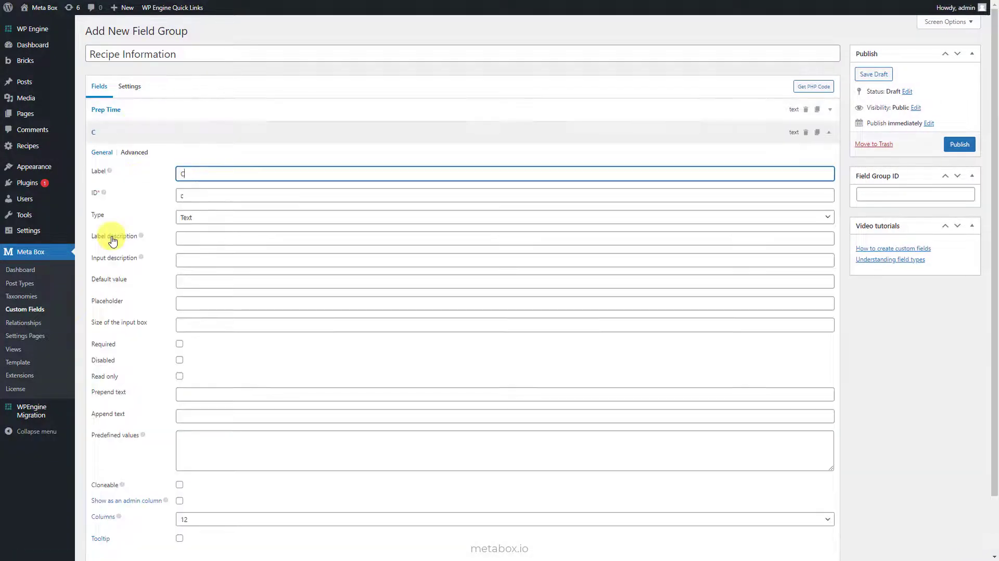
text(ooking Time)
click(138, 131)
Add two more text fields labelled Resting Time and Total Time to the field group
click(112, 159)
click(119, 263)
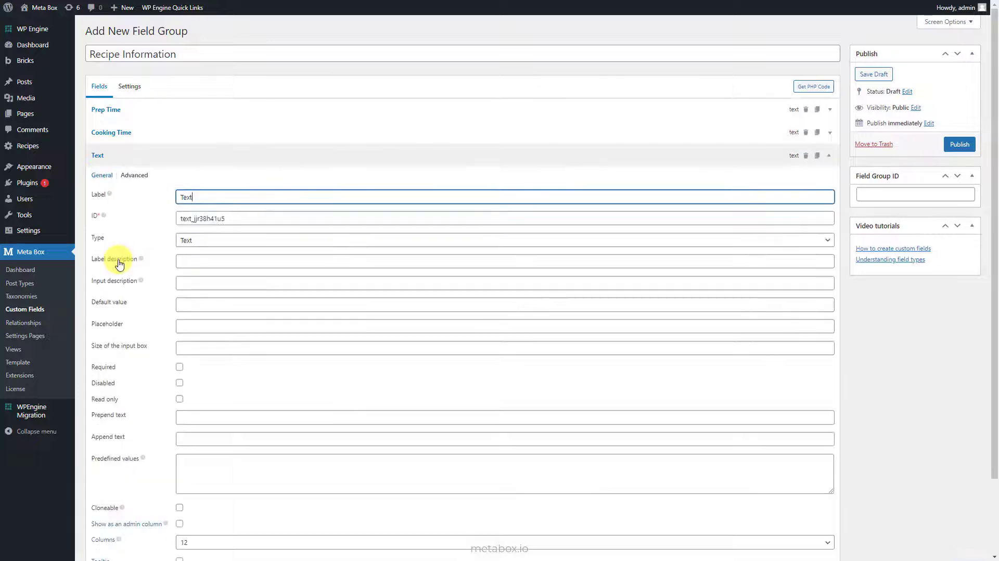
text(Resting Time)
click(131, 155)
click(113, 181)
click(115, 289)
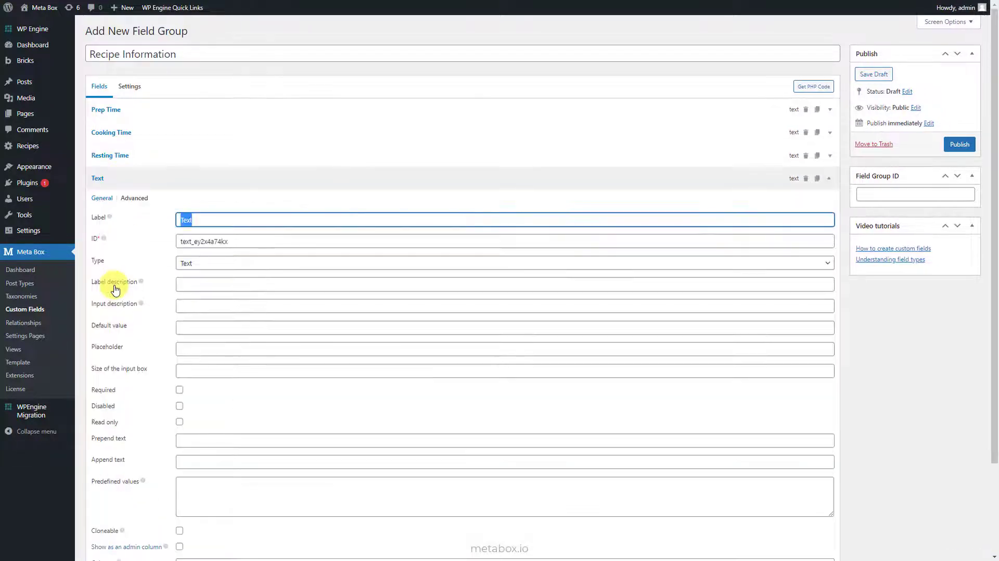
text(Total Time)
click(134, 174)
Add two WYSIWYG Editor fields labelled Ingredients and Instructions to the field group
click(112, 203)
text(w)
click(126, 286)
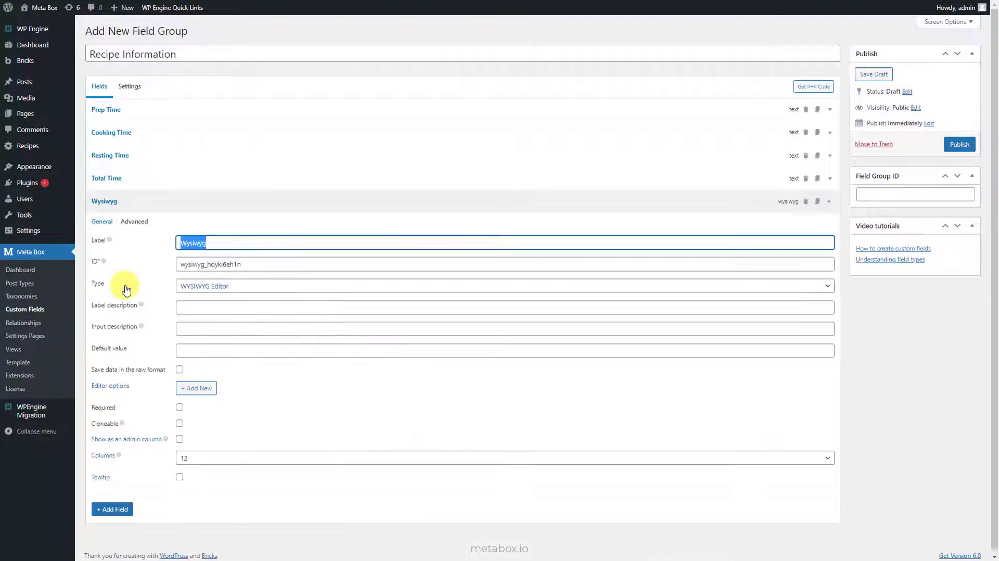
text(Ingredients)
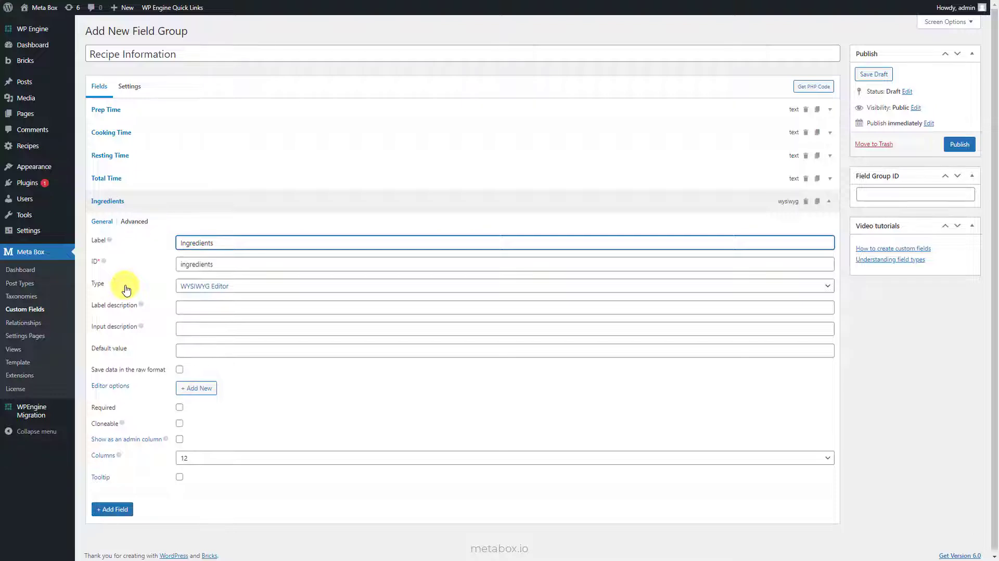
click(128, 203)
click(122, 225)
click(128, 306)
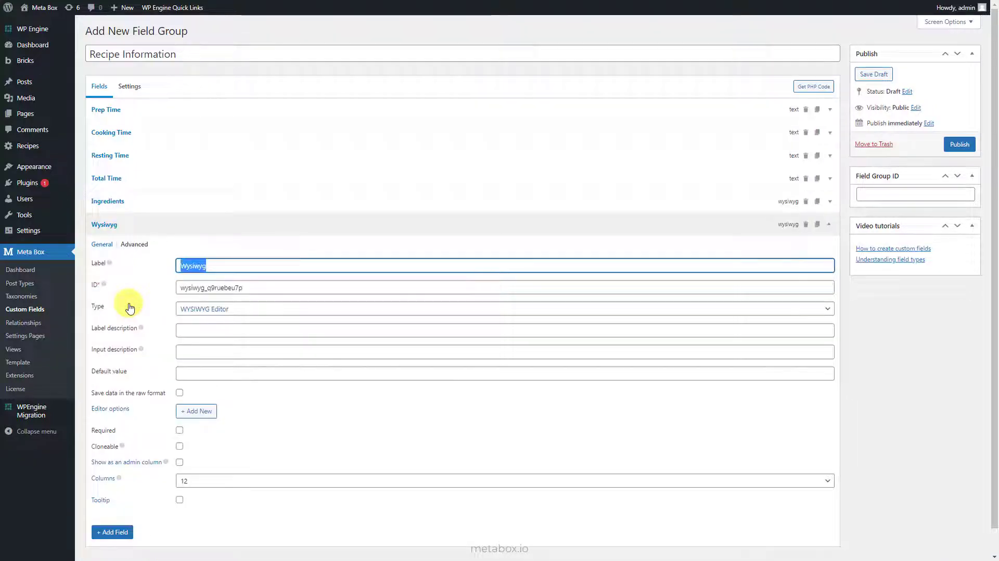
text(Instructions)
click(127, 224)
Add an oEmbed field labelled Video below the Instructions field
click(130, 256)
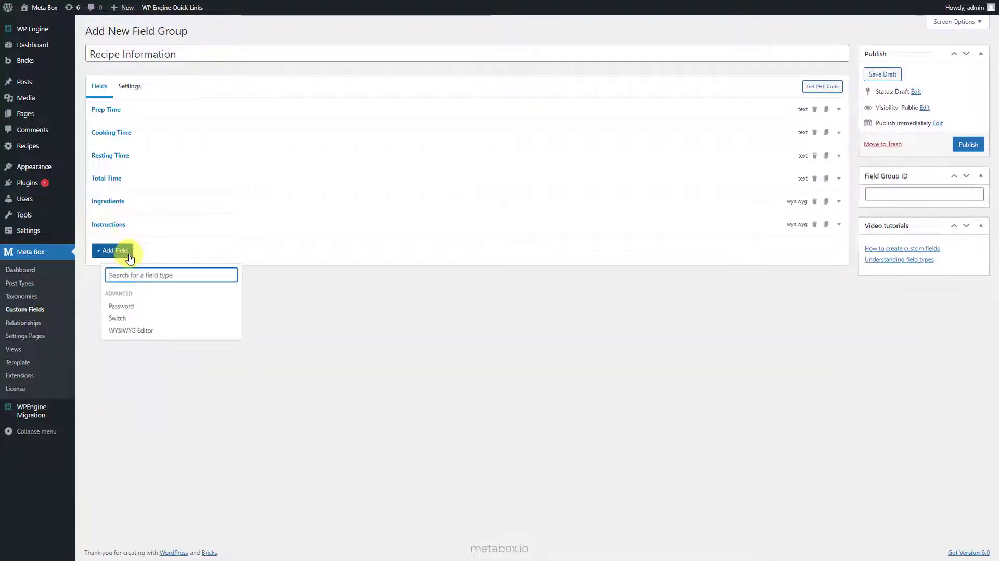
text(oEm)
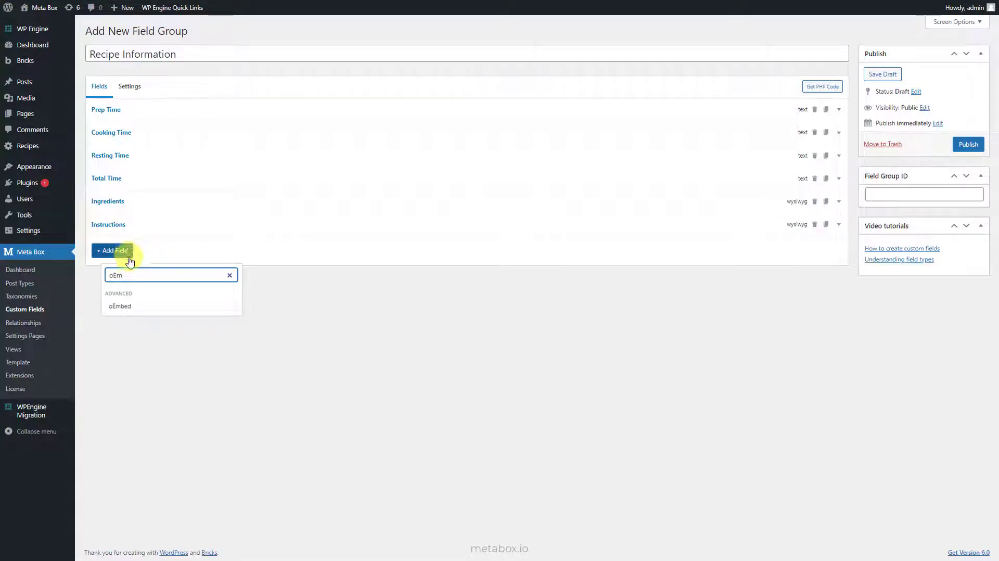
click(124, 306)
text(Video)
click(123, 249)
Add two WYSIWYG Editor fields labelled Notes and Nutrition below the Video field
click(116, 272)
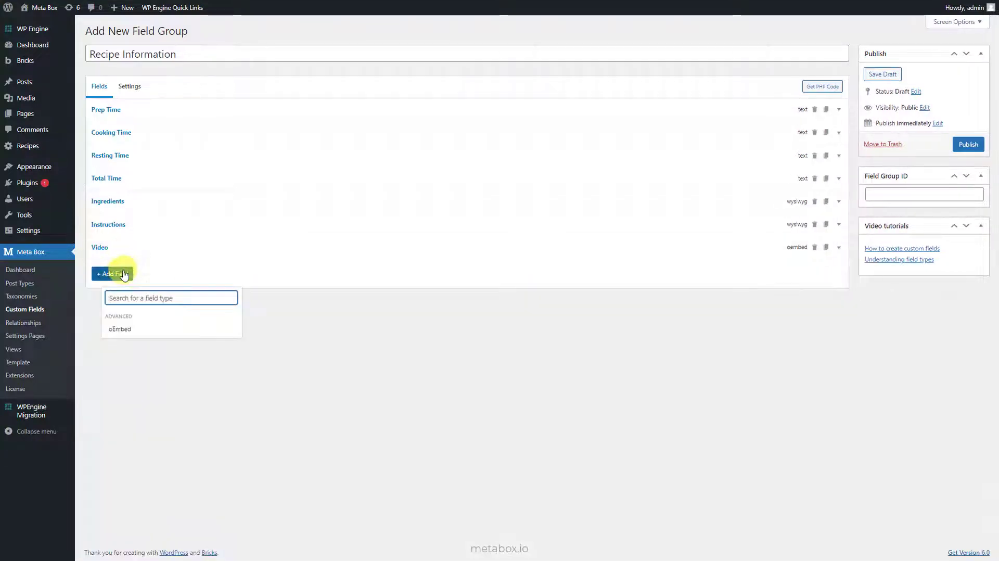
text(wy)
click(122, 335)
text(Notes)
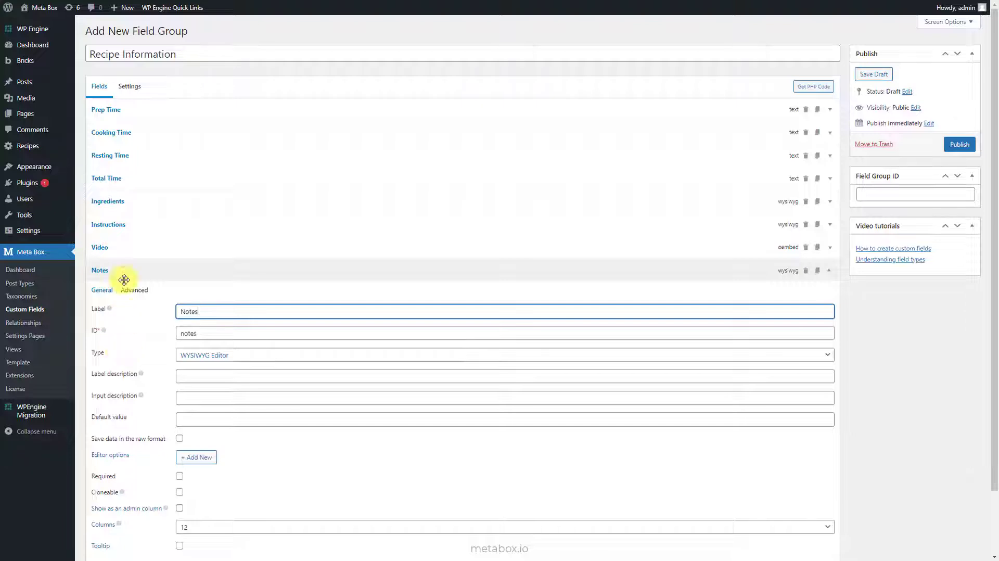
click(123, 277)
click(122, 294)
click(129, 376)
text(Nutrition)
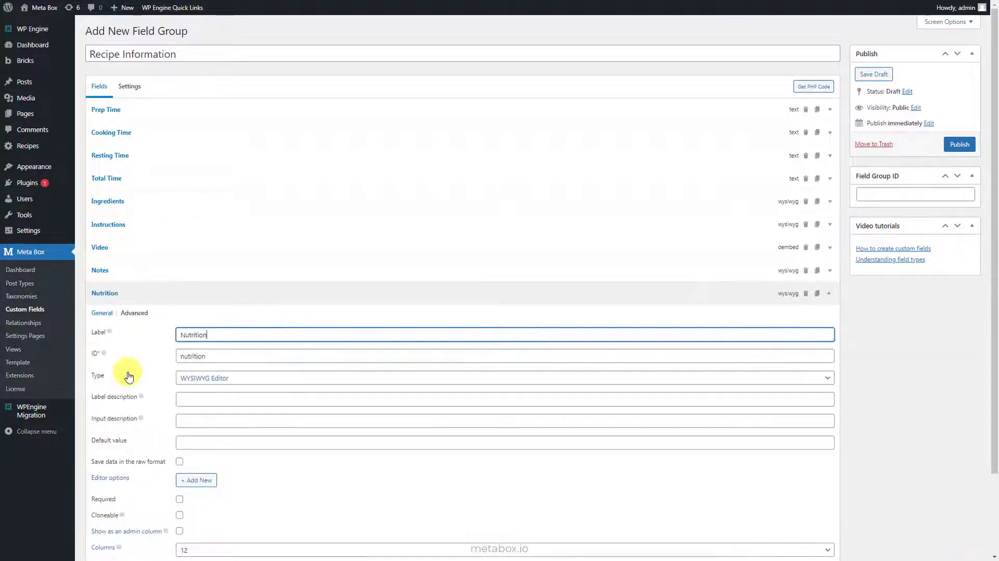
click(129, 292)
Add a WYSIWYG Editor field labelled Equipment below the Nutrition field
click(121, 322)
click(131, 399)
text(Equipment)
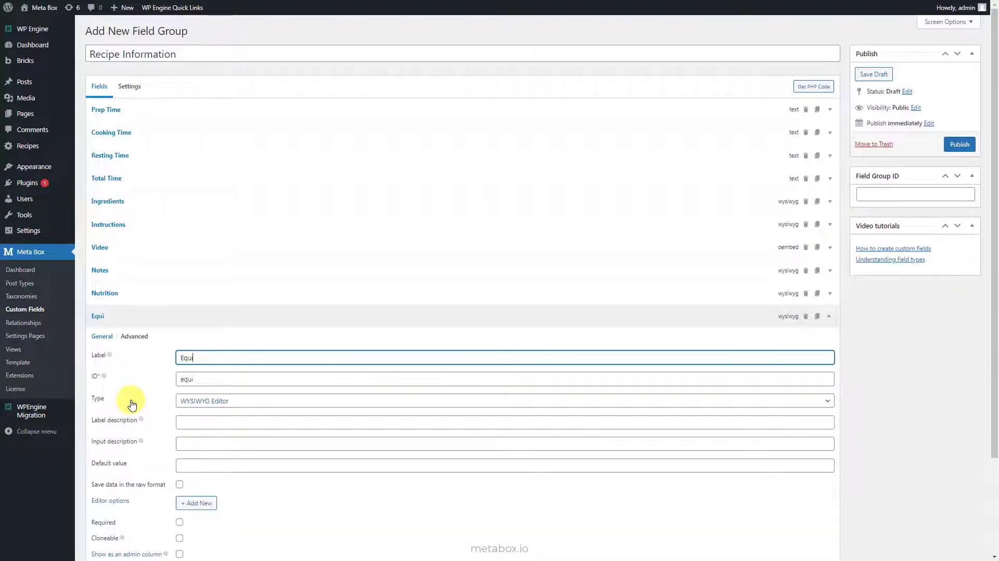
click(141, 316)
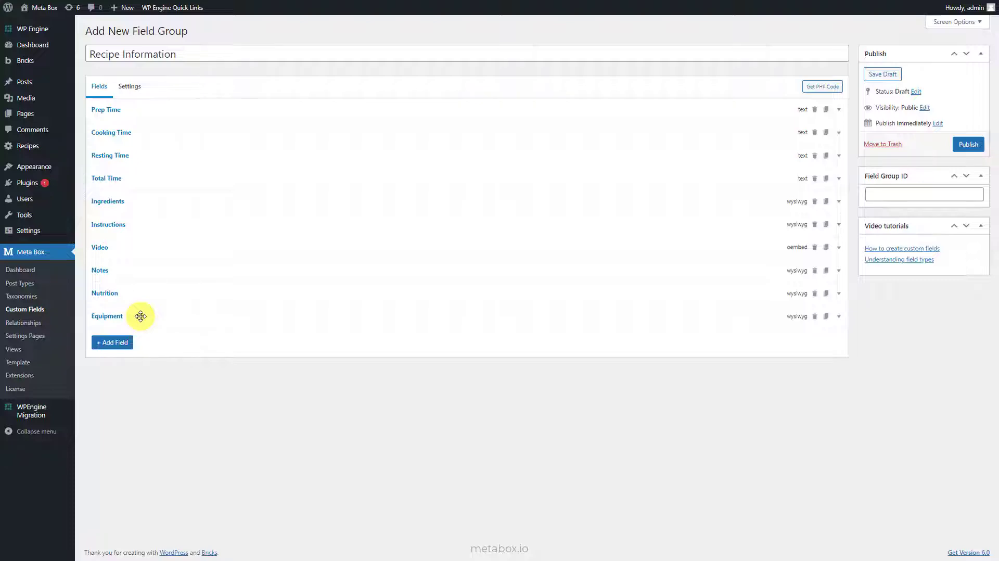
Set the field group's location to the Recipe post type instead of Post and publish the group
click(141, 94)
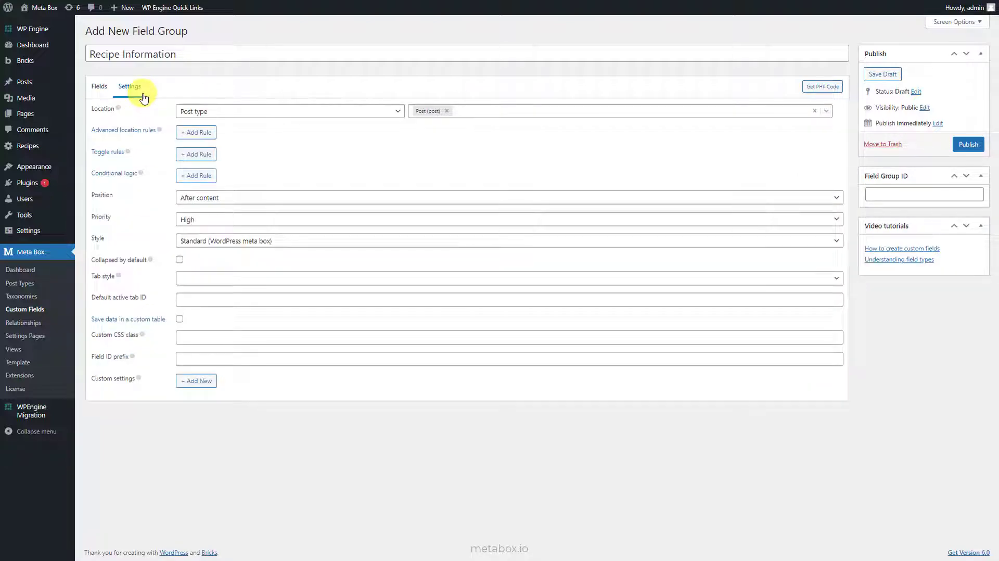
click(447, 111)
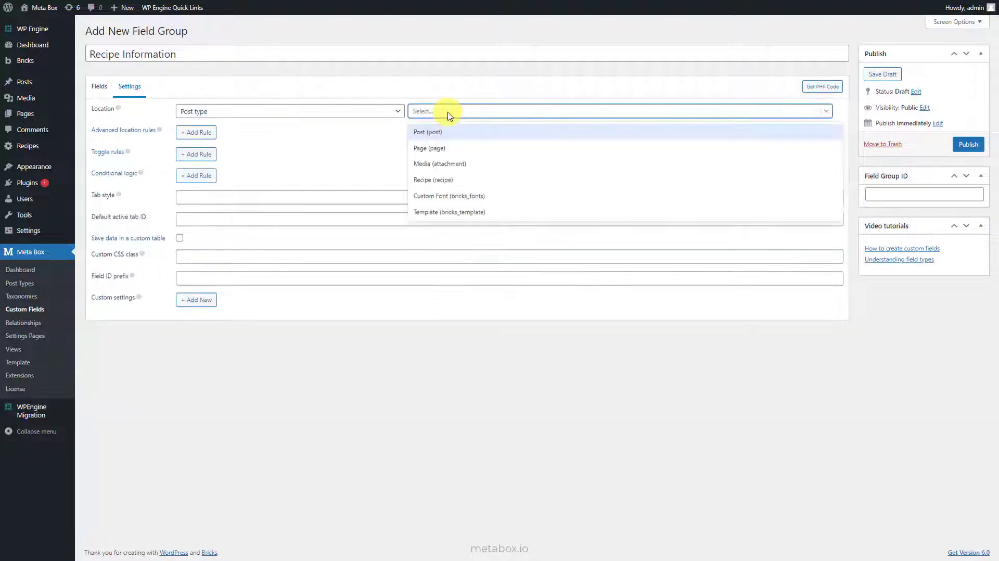
click(442, 179)
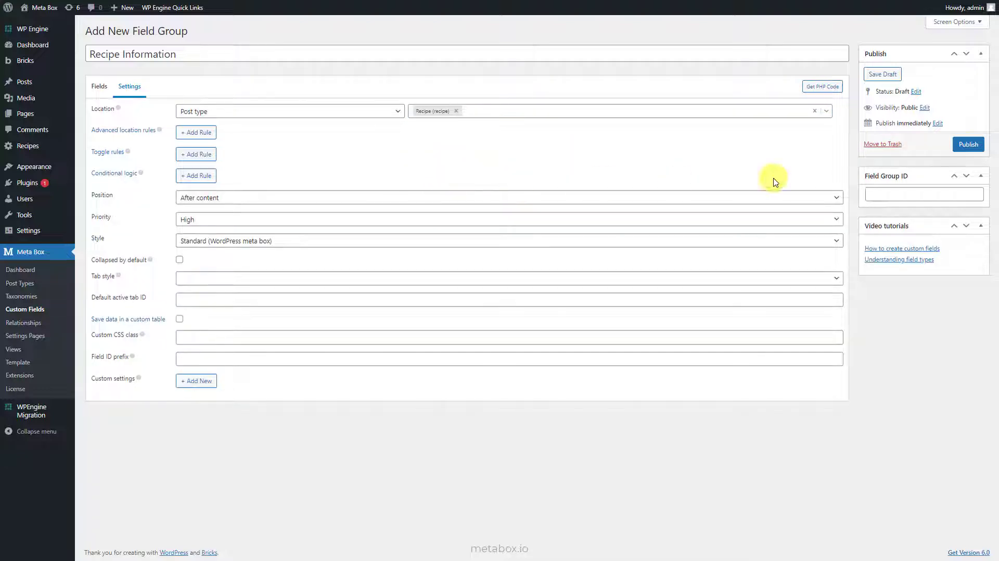
click(968, 147)
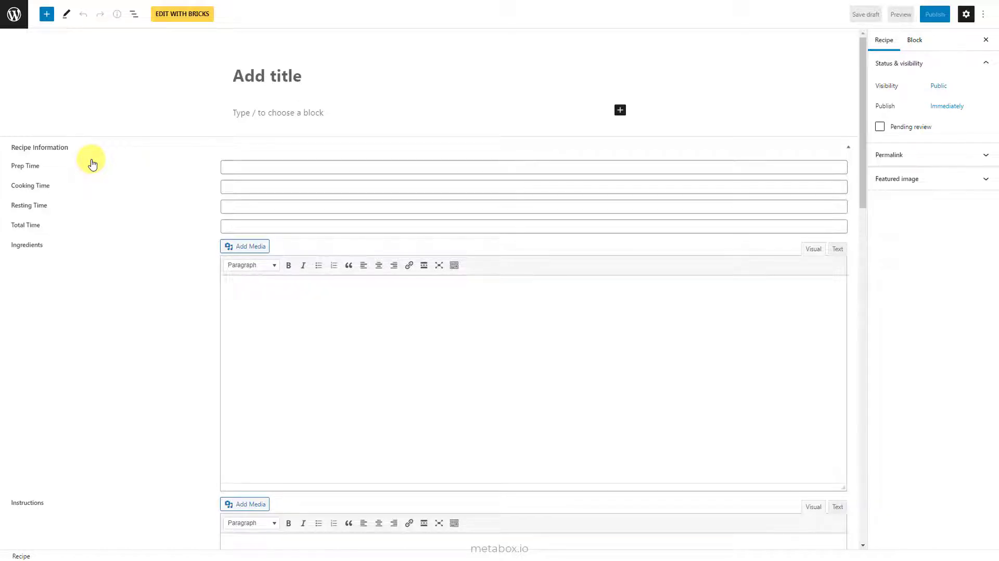
Title the recipe "Pestro Pizza With Roasted Garlic & Potato" and set prep 35 mins, cooking 60 mins, resting 30 mins, total 2h 05 mins
text(Pestro Pizza With  Roasted Garlic & Potato)
click(275, 164)
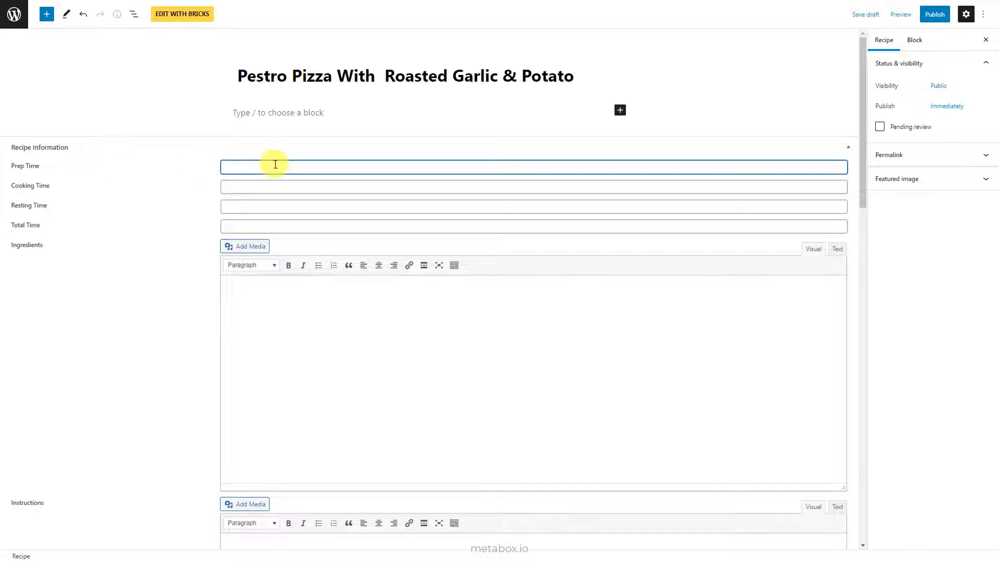
text(35 mins)
key(Tab)
text(60 mins)
key(Tab)
text(30 mins)
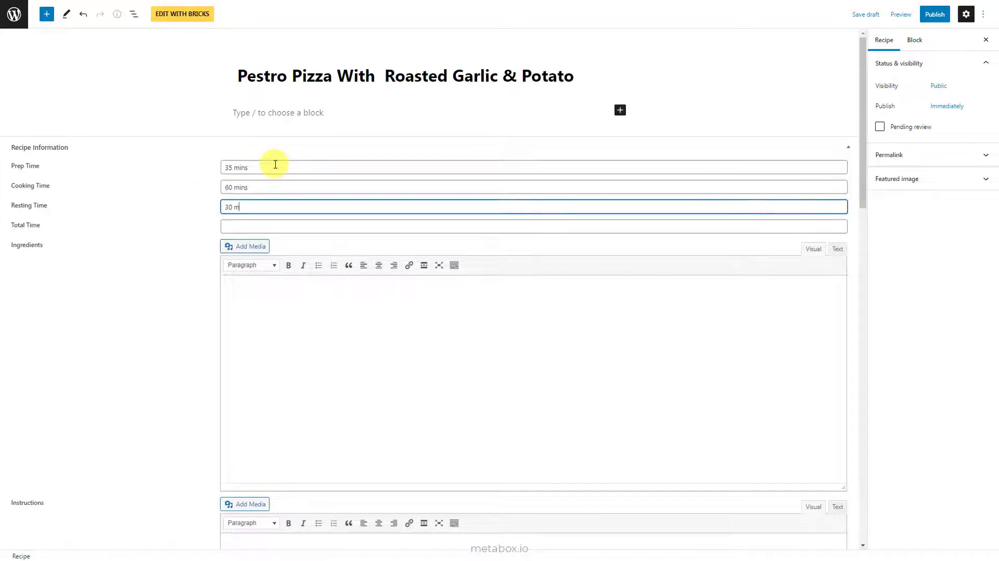
key(Tab)
text(2h 05 mins)
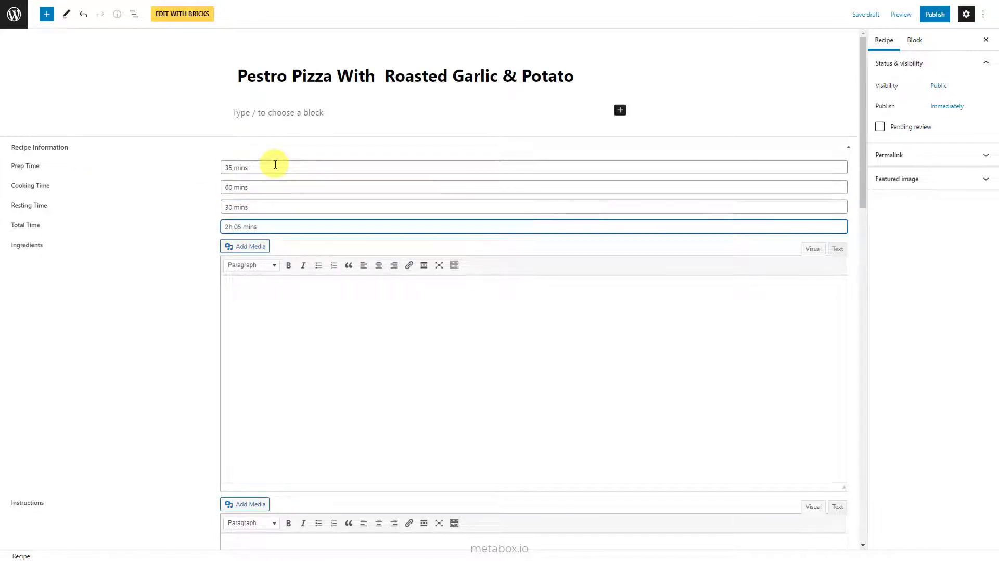
Fill in the ingredients, from pizza dough to crushed red pepper flakes, and paste the six-step instructions
click(409, 279)
text(1 pound pizza dough, divided 1/2 cup all-purpose flour, for dusting about 1 cup pesto 2-3 cups grated mozzarella/provolone cheese 1 cup roasted or confit garlic cloves 4 red skinned potatoes, very thinly sliced 1/2 teaspoon Italian seasoning Olive oil Kosher salt and freshly ground black pepper Crushed red pepper flakes)
scroll(410, 280, down, 5)
click(411, 281)
key(ctrl+v)
click(476, 449)
text(https://www.youtube.com/watch?v=PCAwJs51D0k&t=2s)
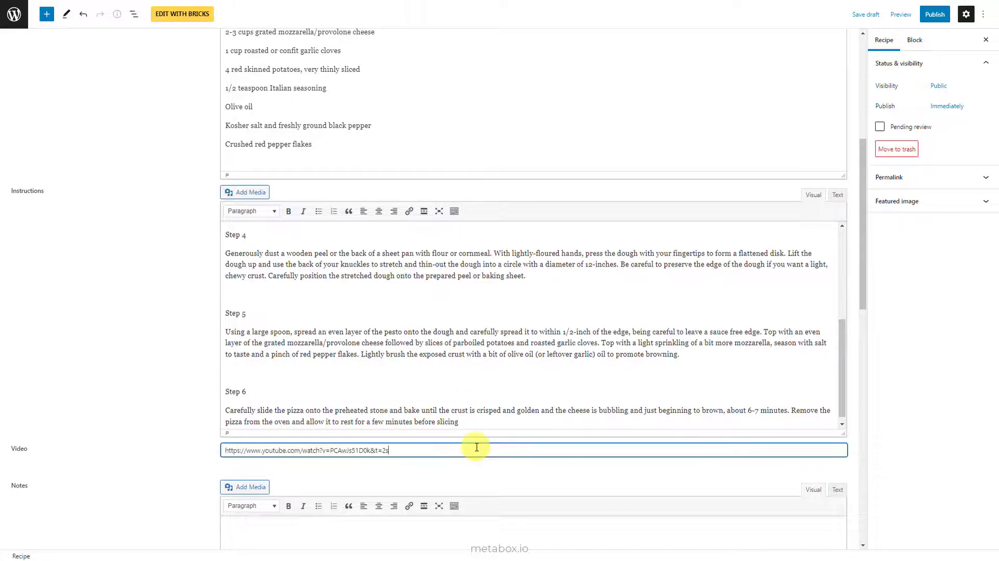
scroll(475, 447, down, 3)
click(475, 447)
scroll(476, 447, down, 3)
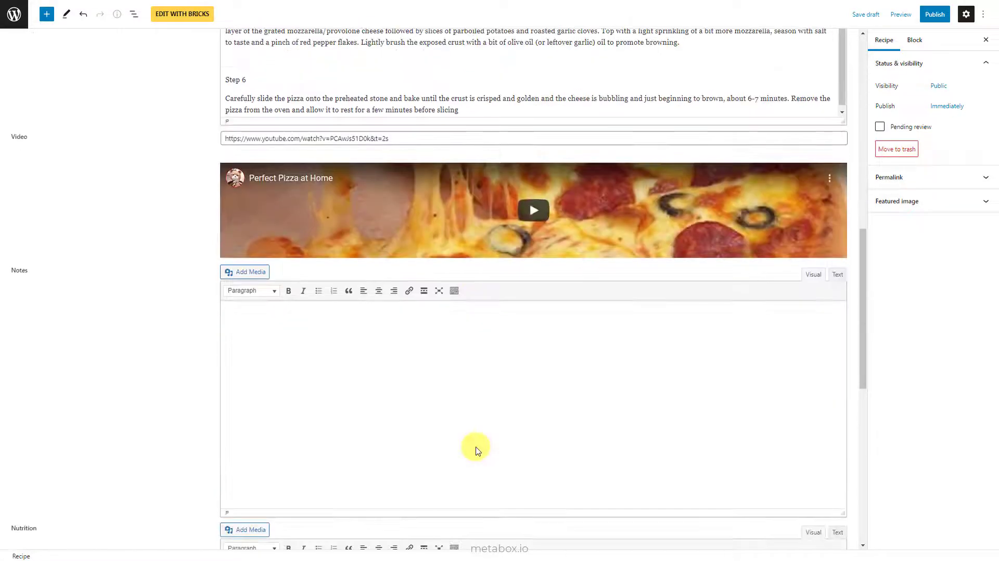
text(Lorem ipsum dolor sit amet, consectetur adipiscing elit. Aenean id vulputate nisi, aliquam ultricies elit. Curabitur semper placerat urna, in aliquam dui auctor in. Proin auctor ligula sit amet dapibus elementum. Morbi eu viverra est. Ut finibus bibendum magna quis venenatis. Vestibulum quis nulla orci. Nulla id turpis in nunc facilisis interdum sit amet sed justo. Donec in lacus ac risus posuere vestibulum. Vivamus ac imperdiet sem. Duis nec arcu pretium, eleifend lectus eu, blandit metus. Phasellus sed dui eu metus semper finibus. Suspendisse vel sem mauris. Nulla facilisi. Duis et ante sit amet mauris semper tempus vel et eros. Pellentesque tincidunt felis vitae tortor tempus, vel porta enim tempus. Donec est augue, volutpat eu vestibulum vitae, elementum pulvinar neque. Nunc at scelerisque risus. Quisque bibendum venenatis orci, tempor sollicitudin massa viverra vitae. Integer lobortis ultrices fringilla. Praesent finibus rutrum dictum.)
Fill in the nutrition facts: Calories: 285, Fat: 10.4g, Sodium: 640mg, Carbohydrates: 35.6g, Fiber: 2.5g, Sugars: 3.8g, Protein: 12.2g
scroll(475, 447, down, 5)
click(475, 446)
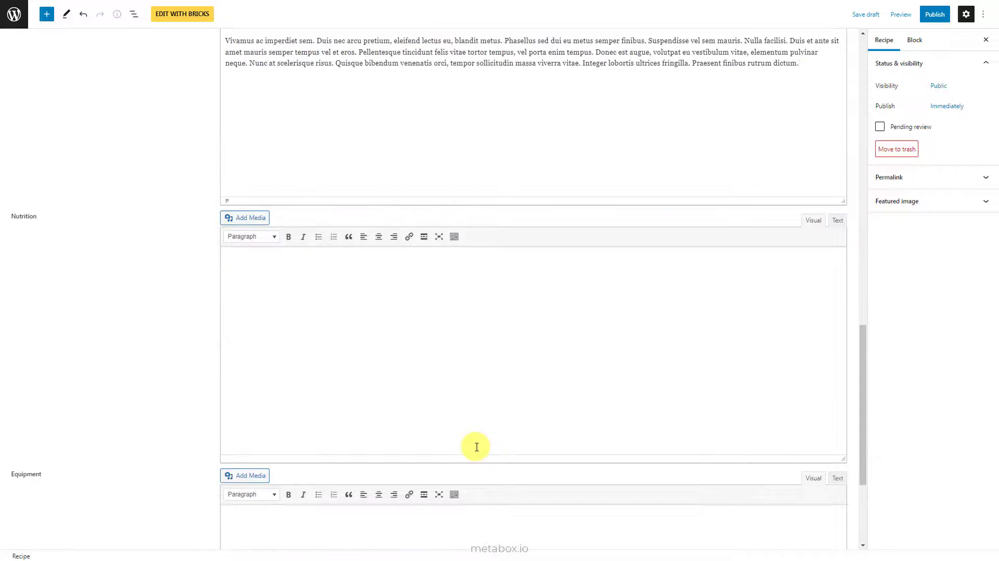
text(Calories: 285 Fat: 10.4g Sodium: 640mg Carbohydrates: 35.6g Fiber: 2.5g Sugars: 3.8g Protein: 12.2g)
drag(475, 446, 267, 261)
click(431, 436)
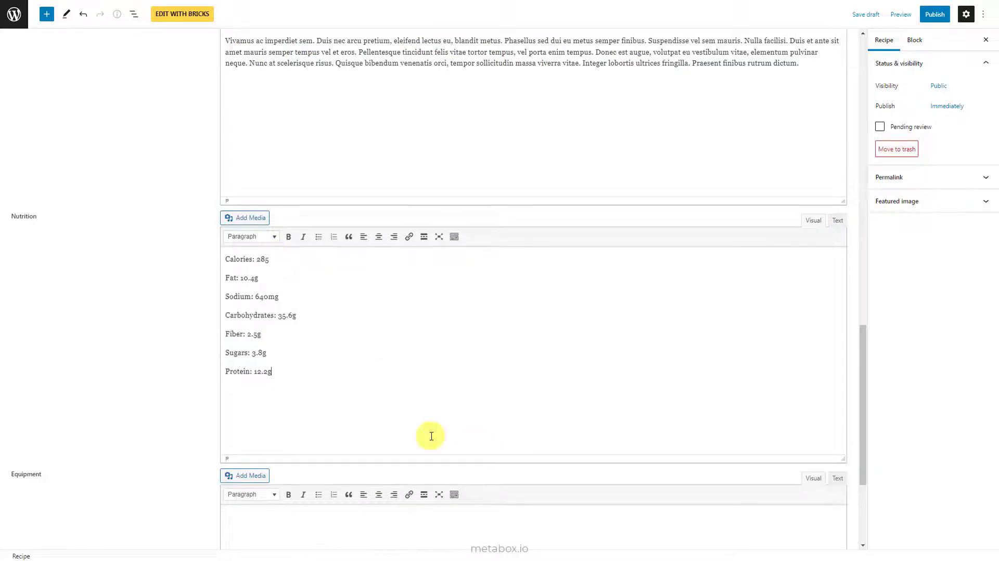
Fill in the equipment as an eight-item numbered list, from Dough Cutters to Sauce dispensers
scroll(431, 436, down, 3)
click(432, 436)
text(Dough Cutters. Dough Scrapers. Pizza Cutter Wheels. Olive oil cans. Sauce ladles & spoons. Dough boxes and lids. Dough box trolleys. Sauce dispensers.)
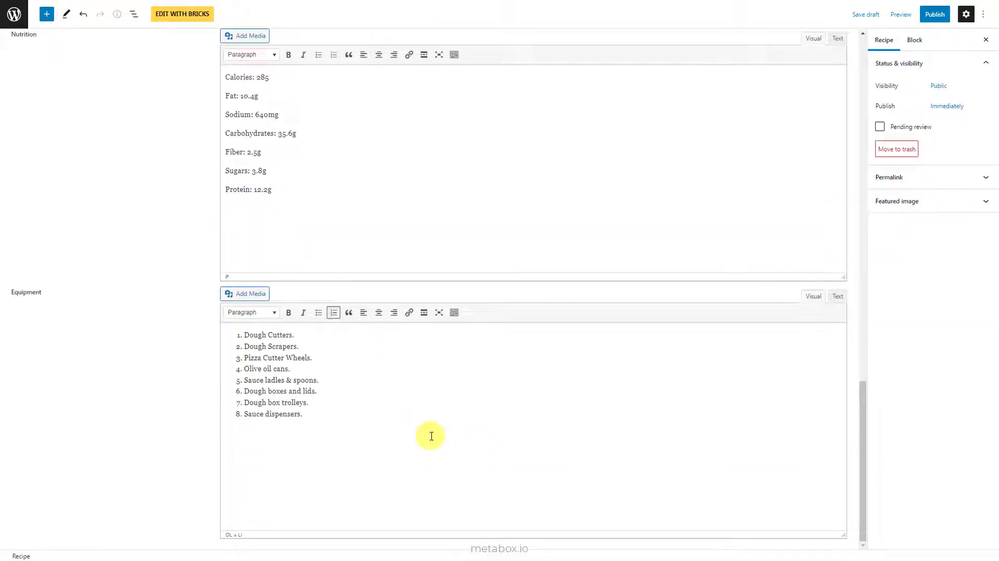
Set the pizza photo PPRGP-575x262-1.jpg as the recipe's featured image and publish the recipe
click(916, 201)
click(932, 239)
click(750, 130)
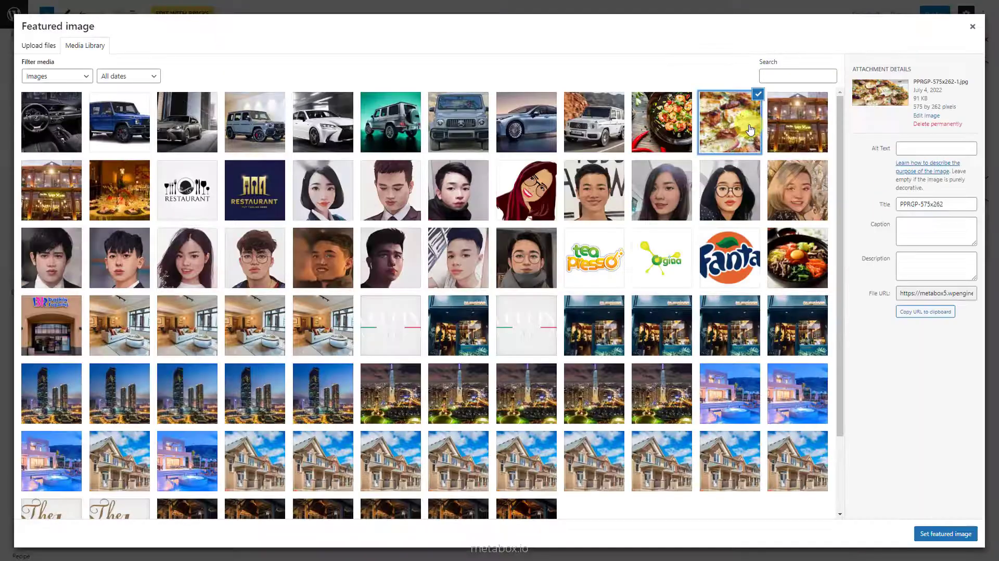
click(951, 534)
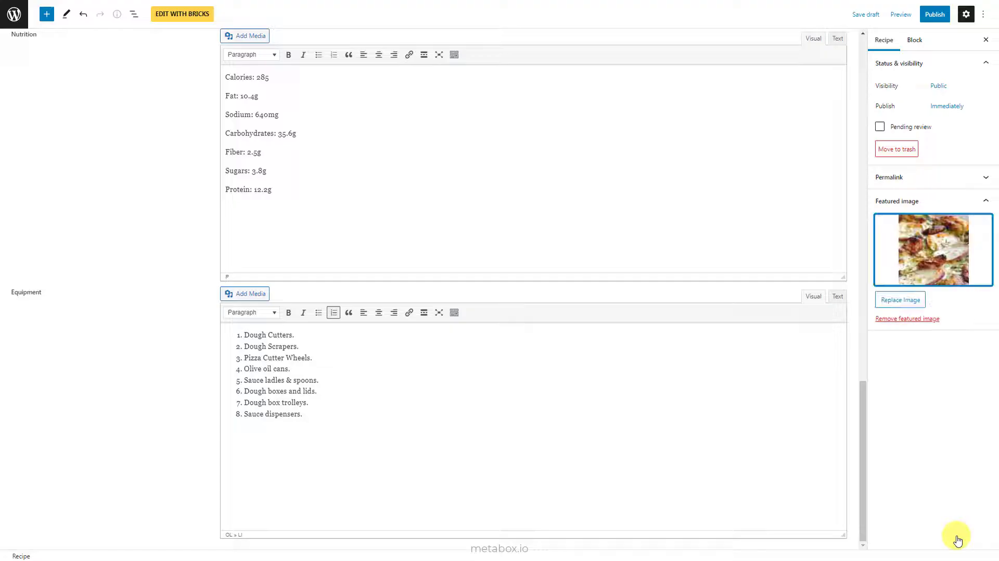
click(927, 16)
click(926, 19)
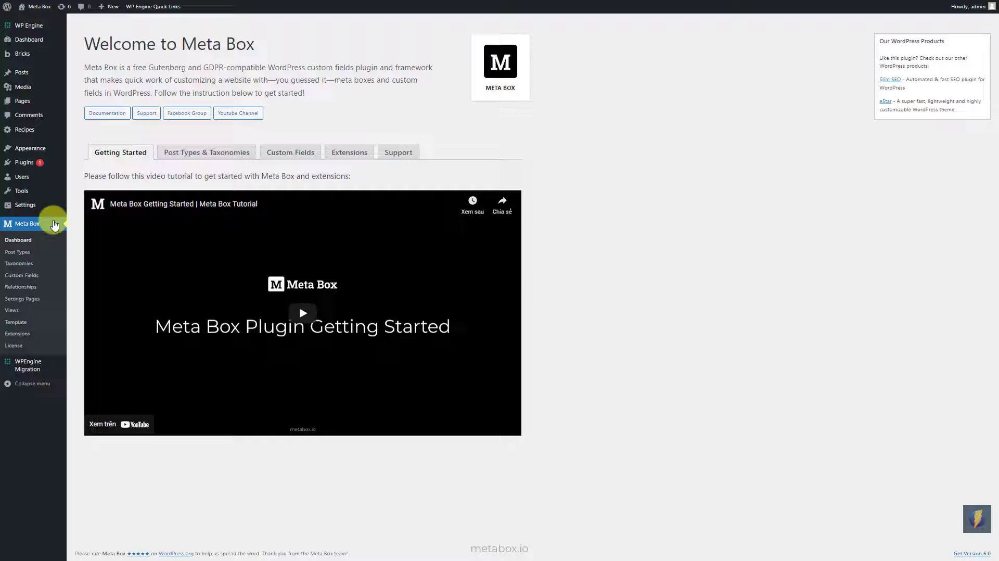
Create a Bricks template titled "Recipe Template" of type Single and publish it
mouse_move(40, 55)
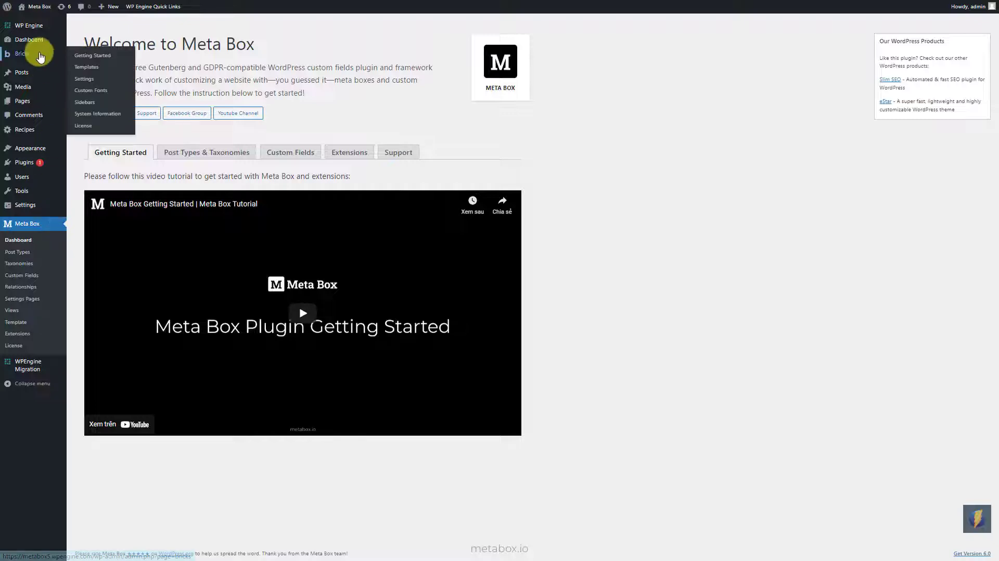
click(86, 67)
click(145, 28)
text(Re)
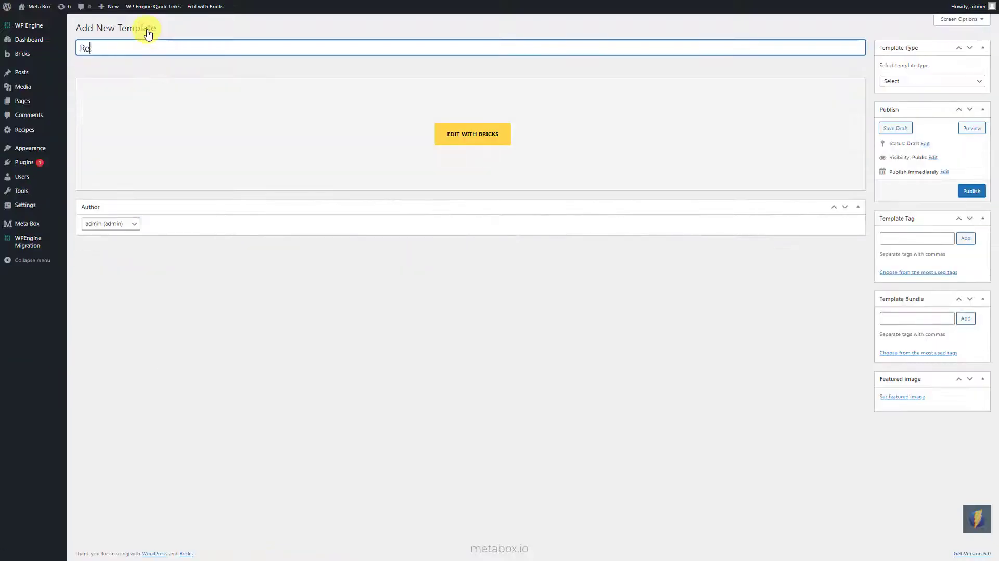
text(cipe Template)
click(927, 81)
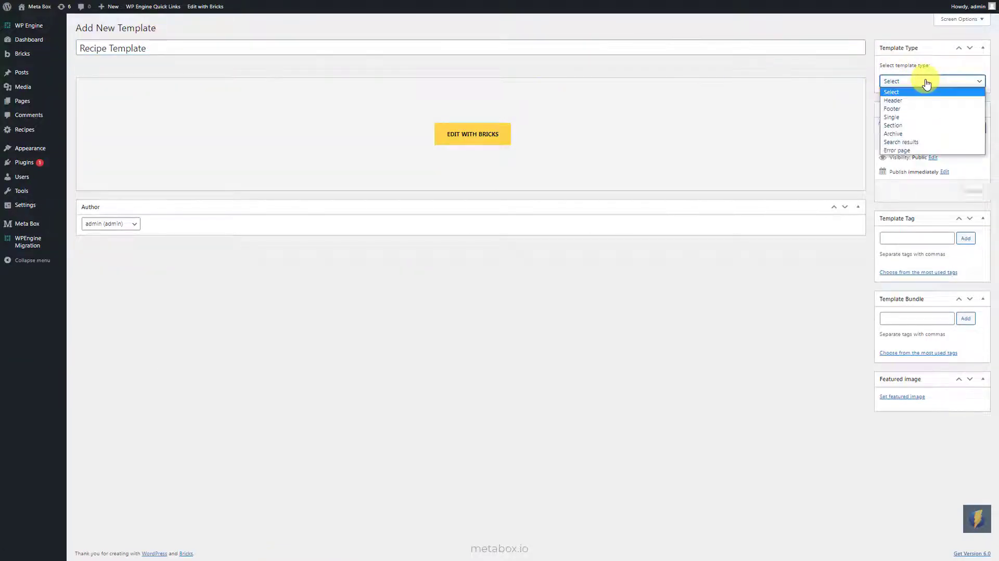
click(918, 117)
click(970, 191)
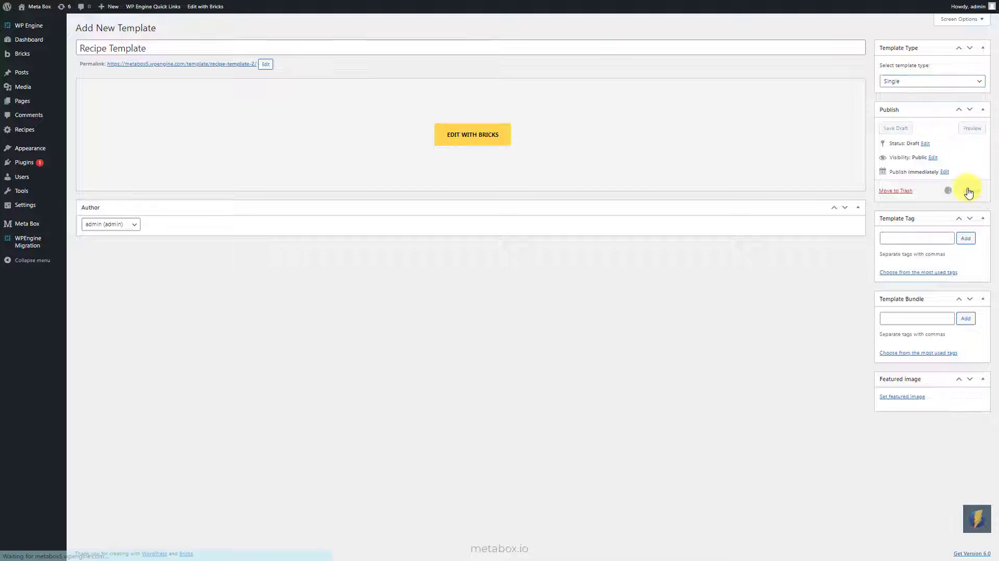
Open the template in the Bricks editor and add a condition applying it to the Recipes post type
click(503, 160)
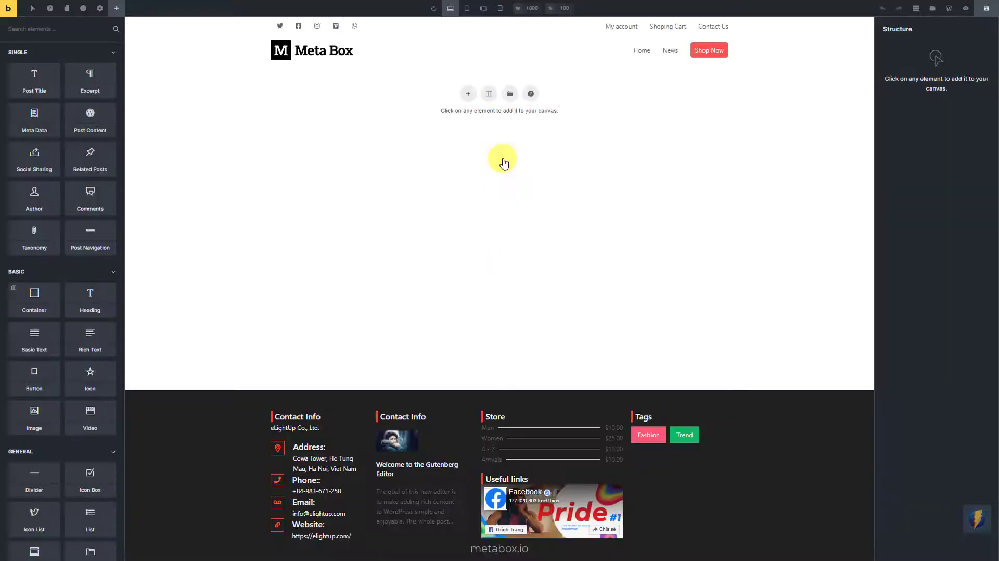
click(100, 8)
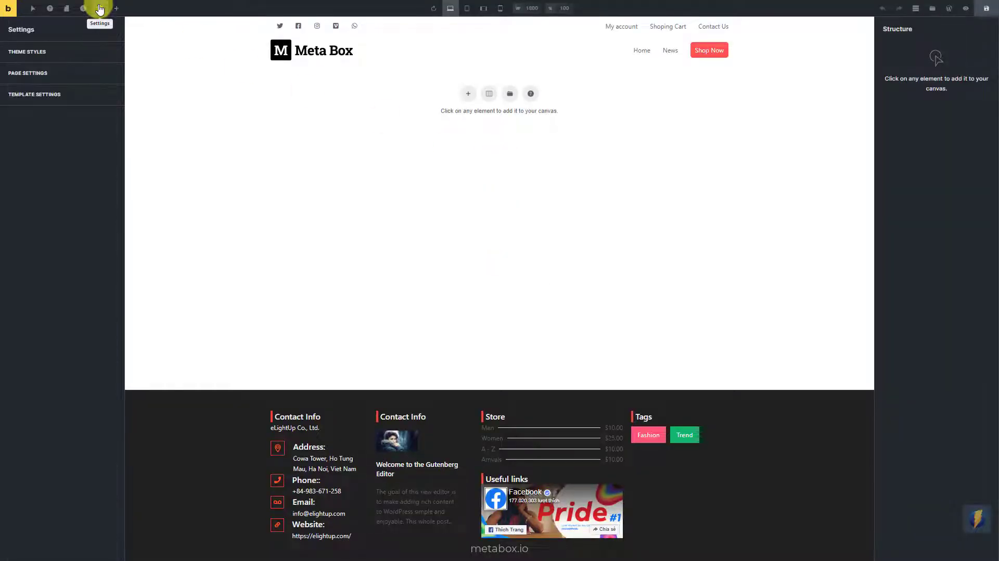
click(94, 92)
click(83, 53)
click(63, 101)
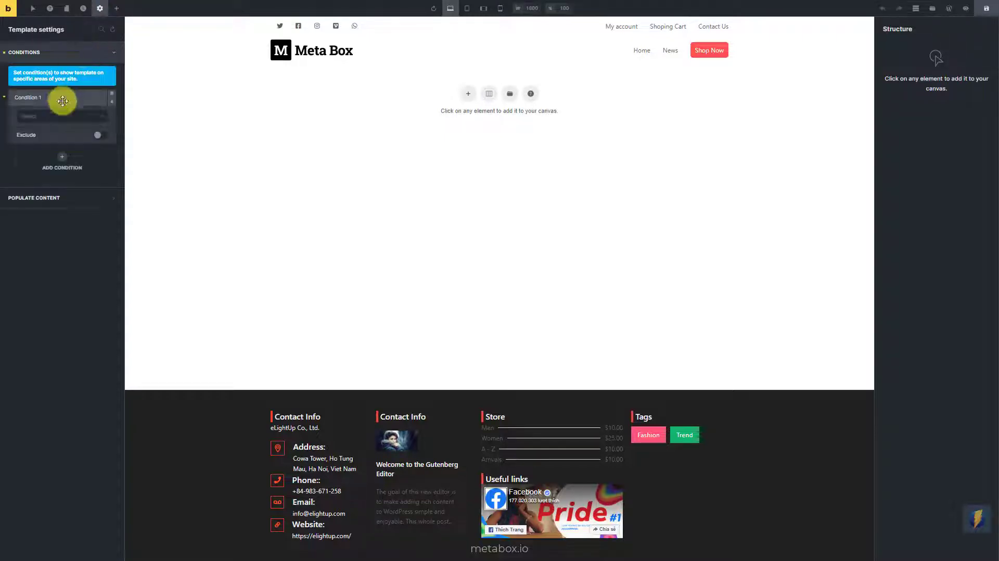
click(63, 116)
click(61, 152)
click(59, 151)
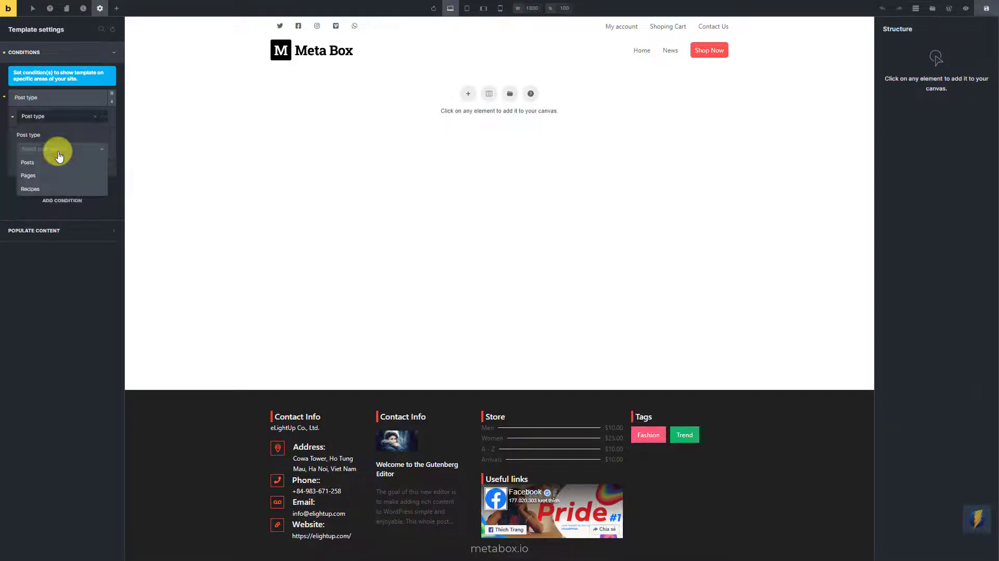
click(55, 189)
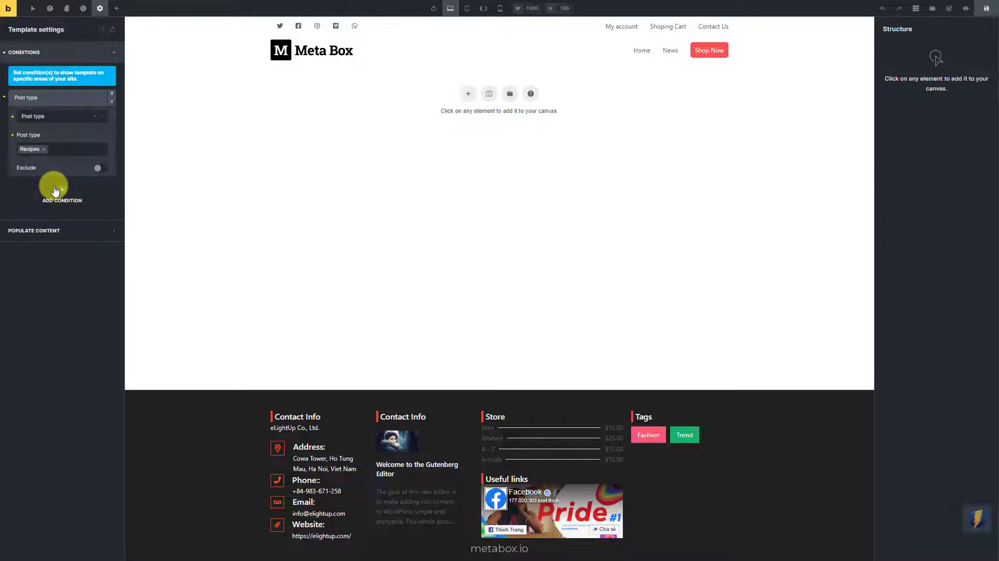
Populate the template preview with a single post/page, using the Pesto Pizza With Roasted Garlic & Potato recipe
click(66, 229)
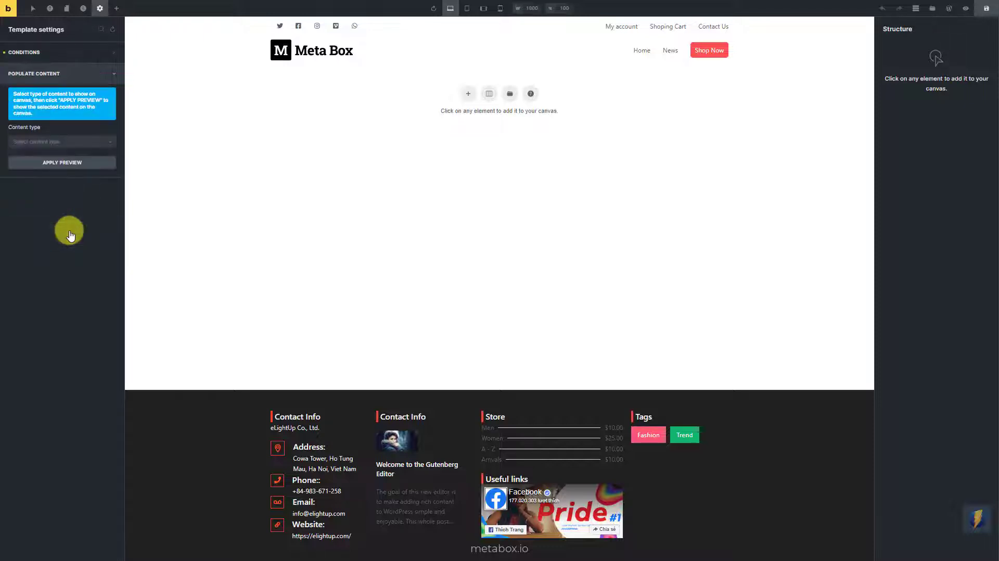
click(69, 141)
click(32, 248)
click(66, 169)
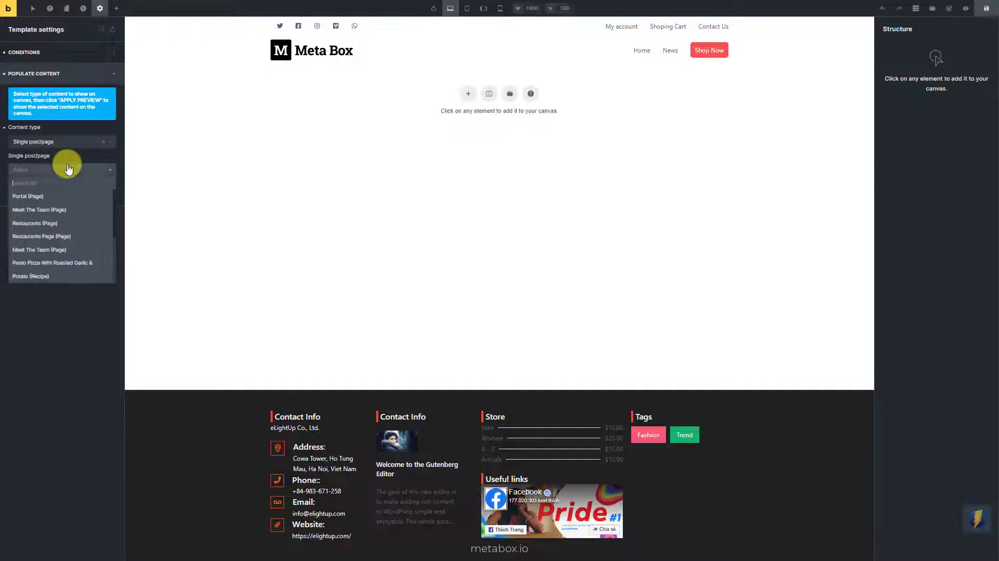
click(57, 191)
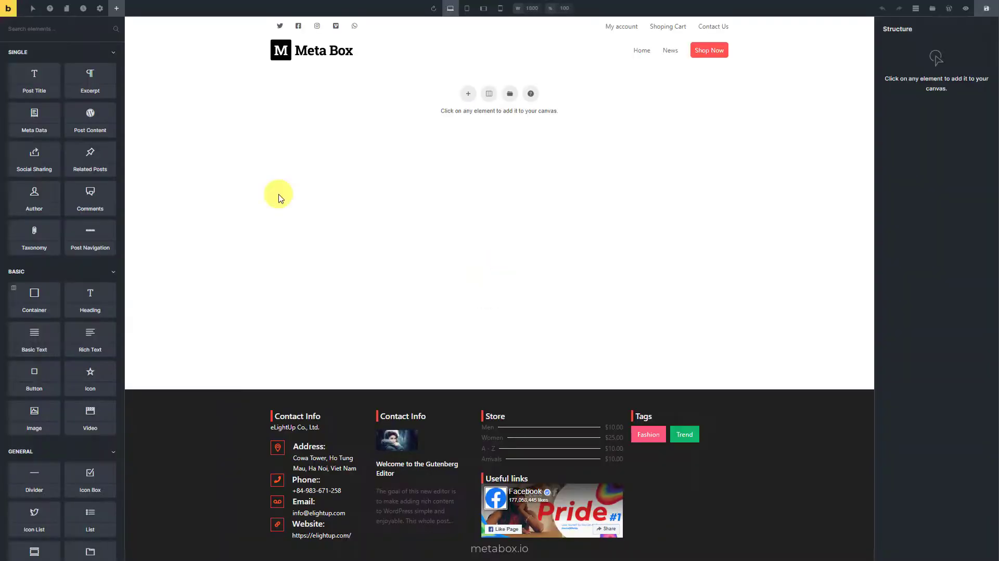
Add a container to the empty canvas and place a Post Title element inside it
click(38, 289)
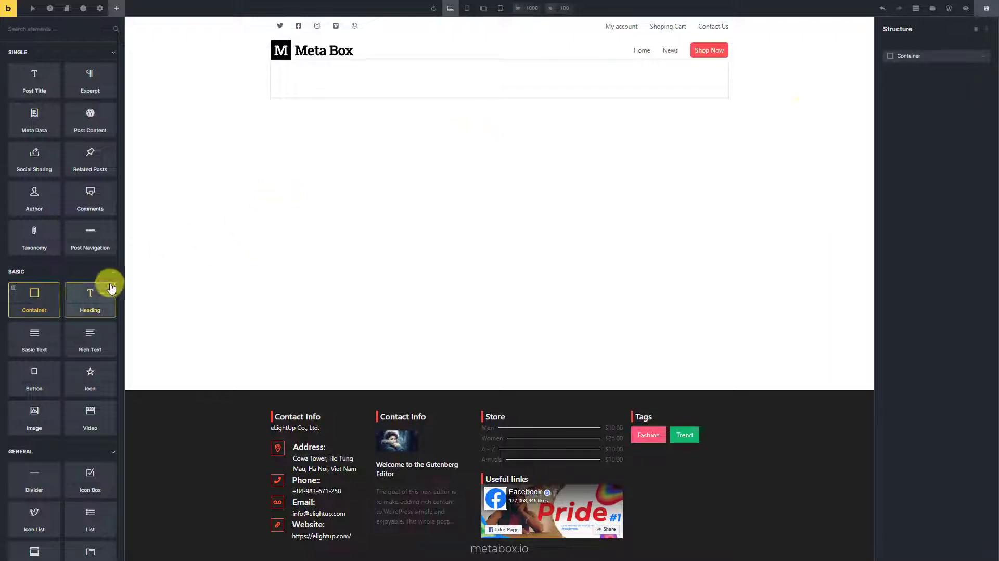
click(988, 61)
click(116, 8)
click(44, 73)
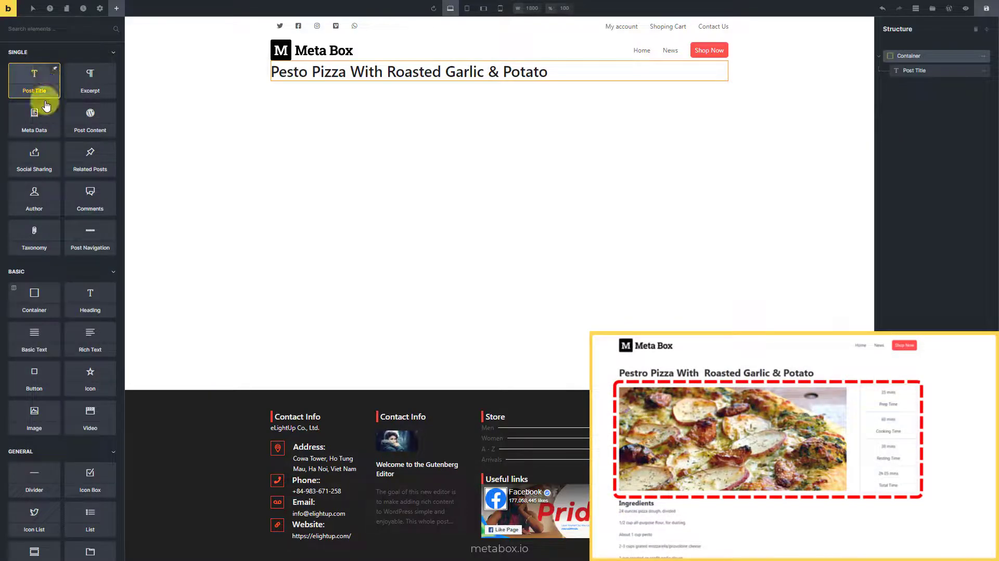
Add a nested container below the post title and place an Image element inside it
click(39, 295)
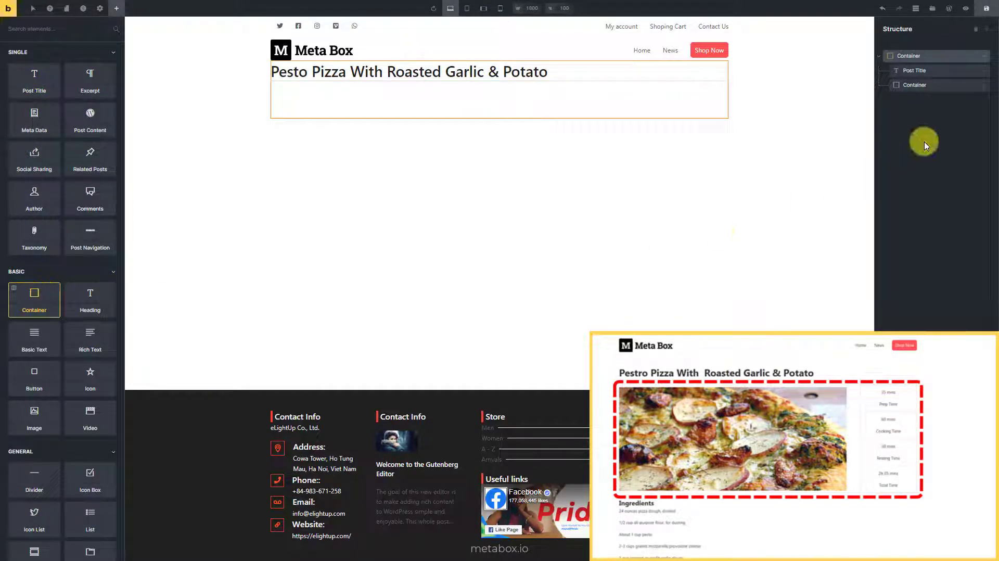
click(962, 84)
click(115, 8)
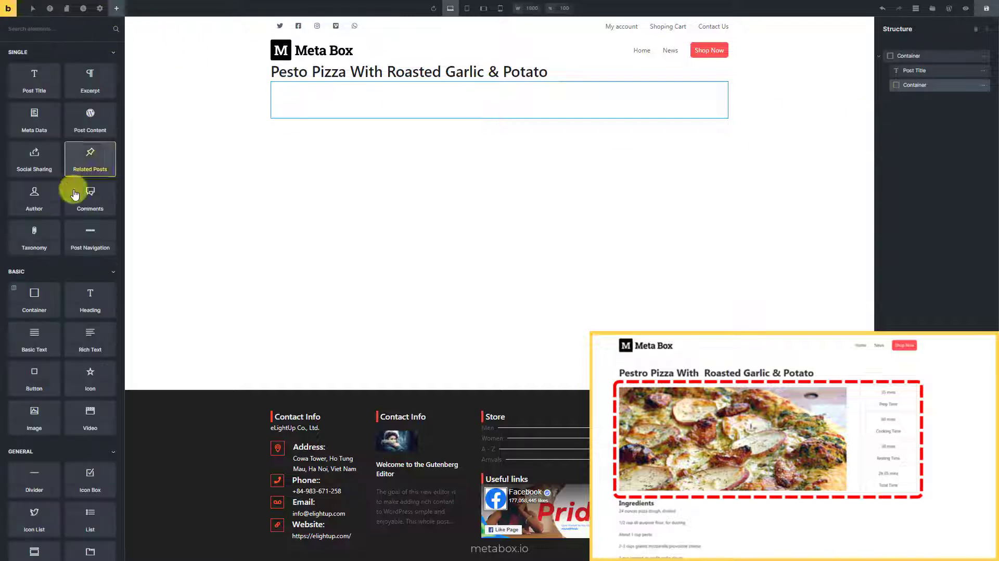
click(35, 416)
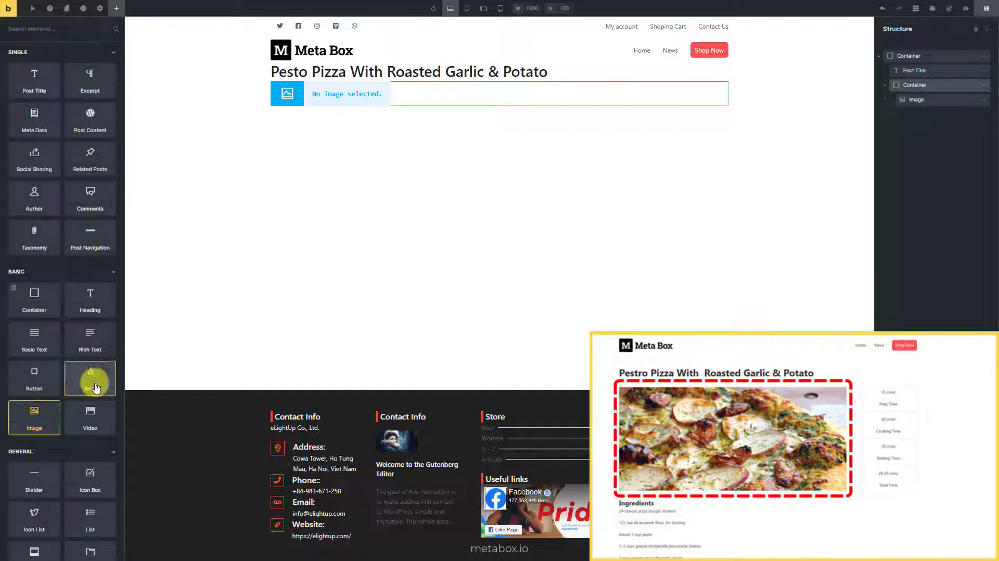
Set the image element's dynamic data source to the post's Featured image
click(311, 92)
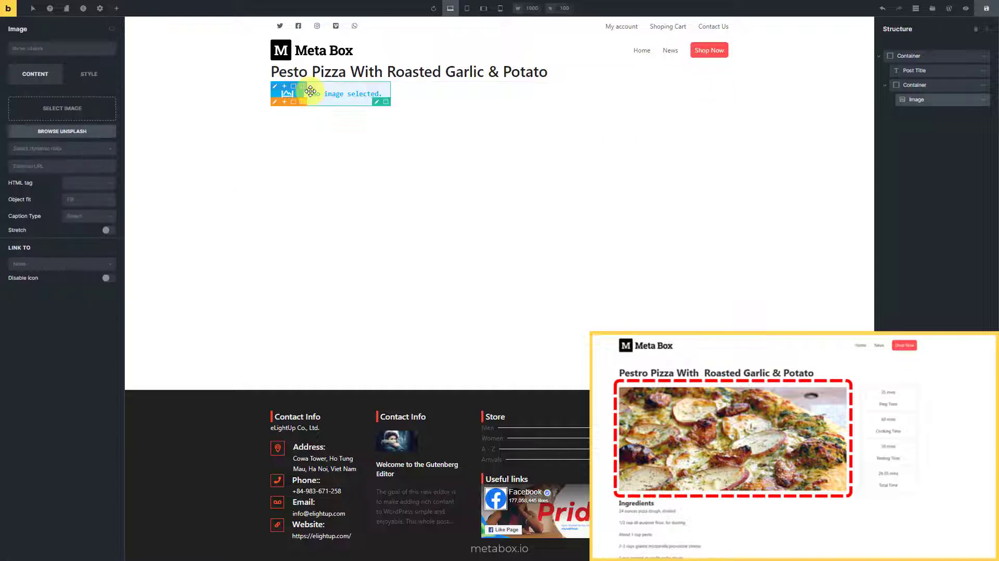
click(111, 150)
scroll(99, 196, down, 5)
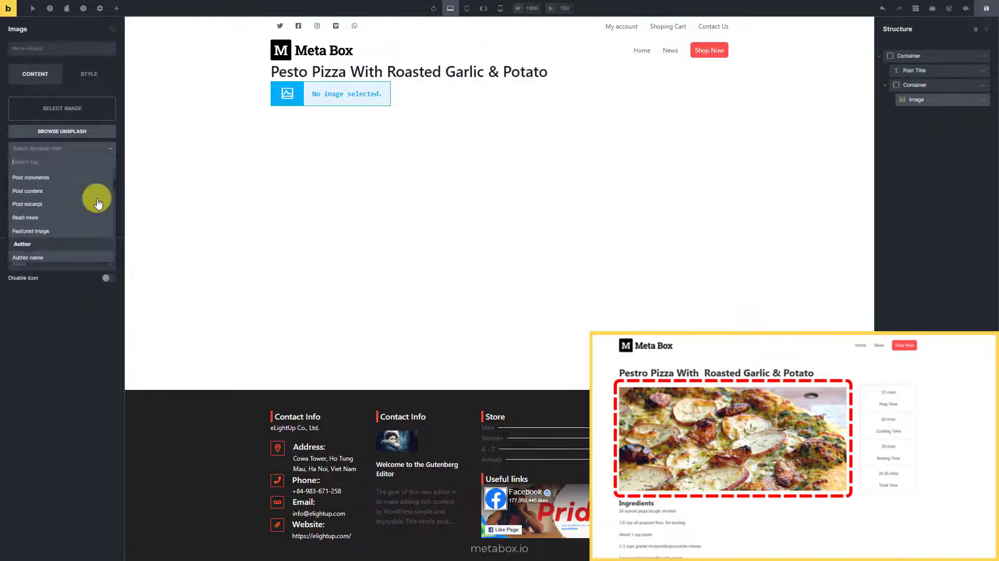
click(91, 180)
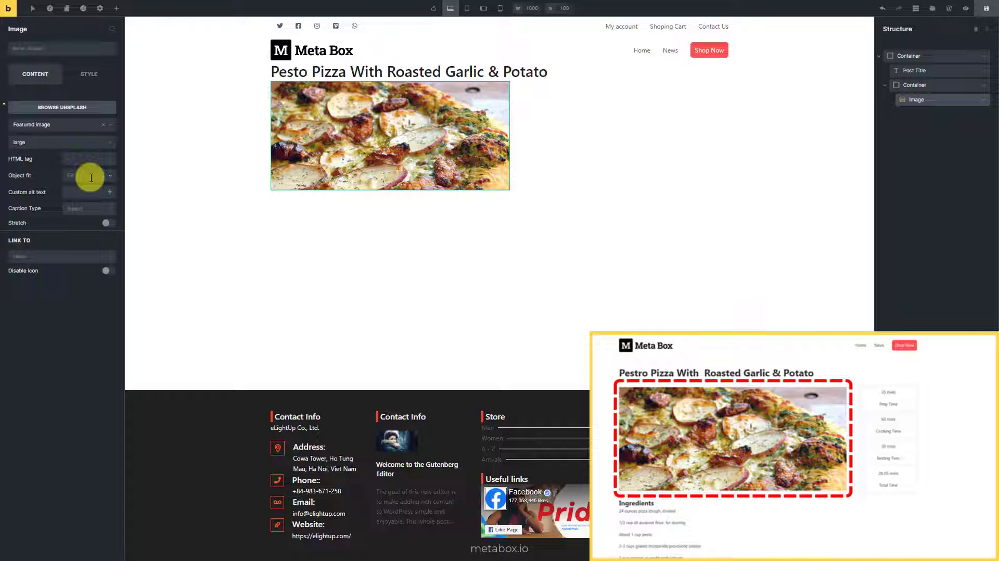
Add a container after the image within the nested container and place a Rich Text element inside it
click(117, 10)
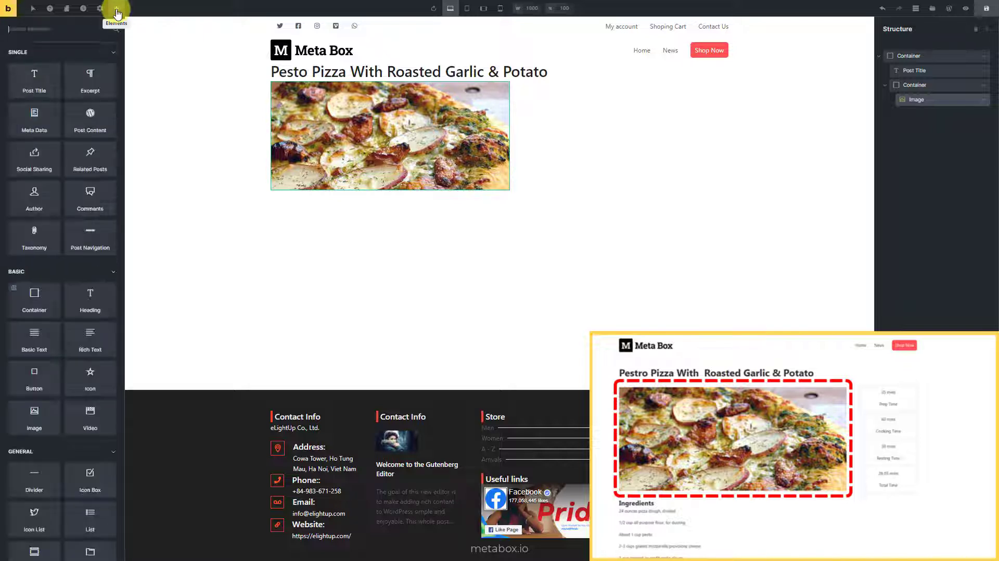
click(33, 291)
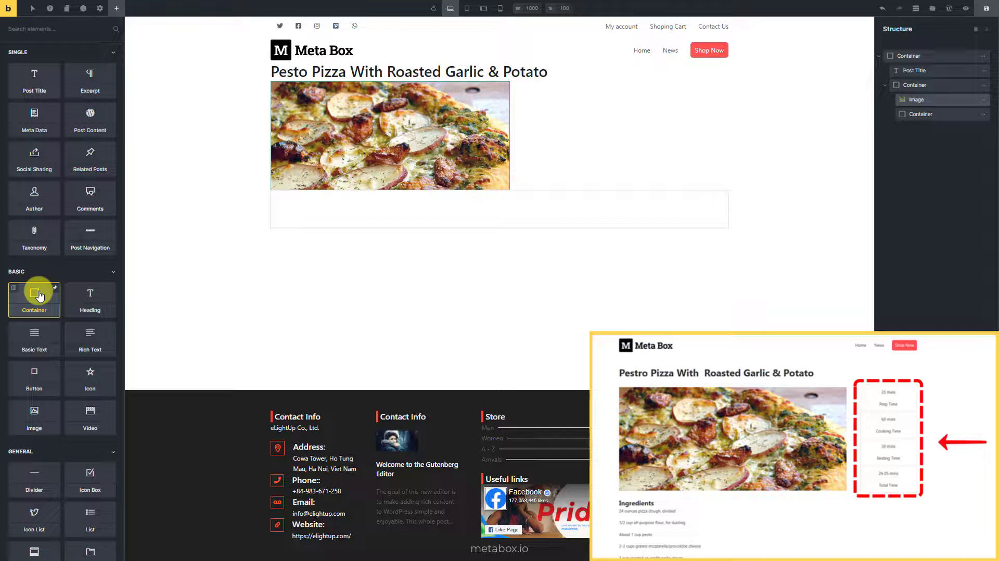
click(981, 114)
click(116, 7)
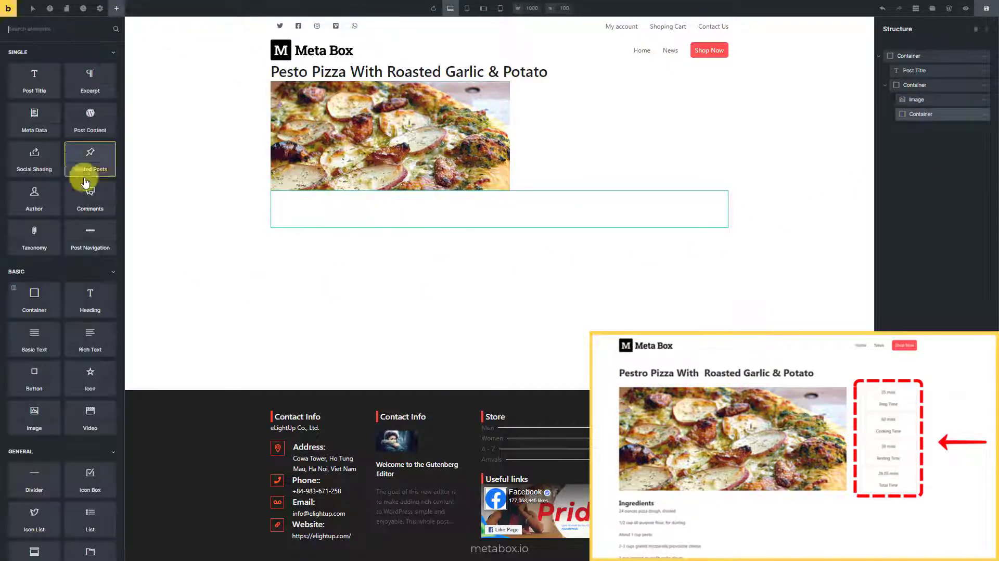
click(82, 341)
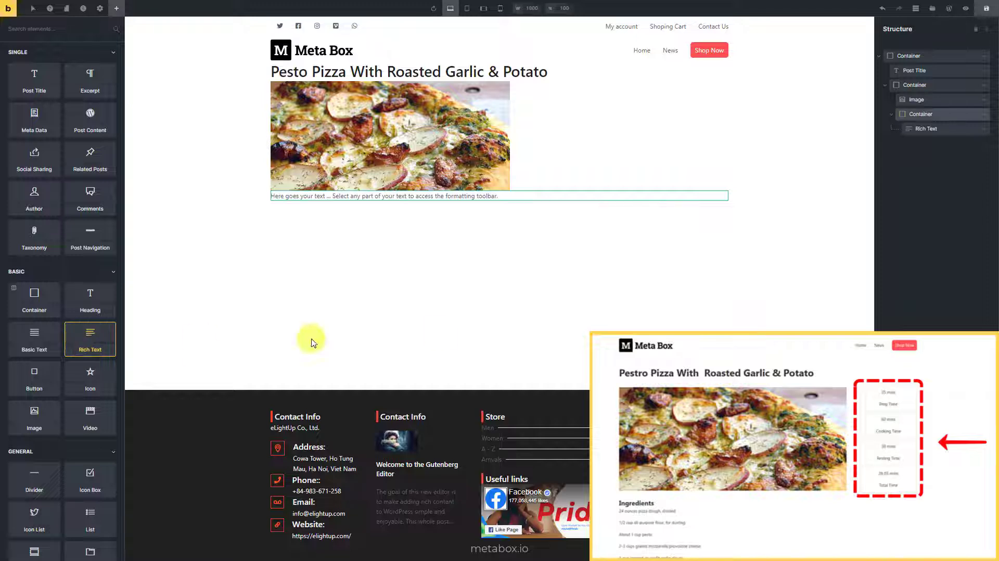
Replace the rich text placeholder with the recipe's dynamic Prep Time field and a "Prep Time" label below it
click(981, 127)
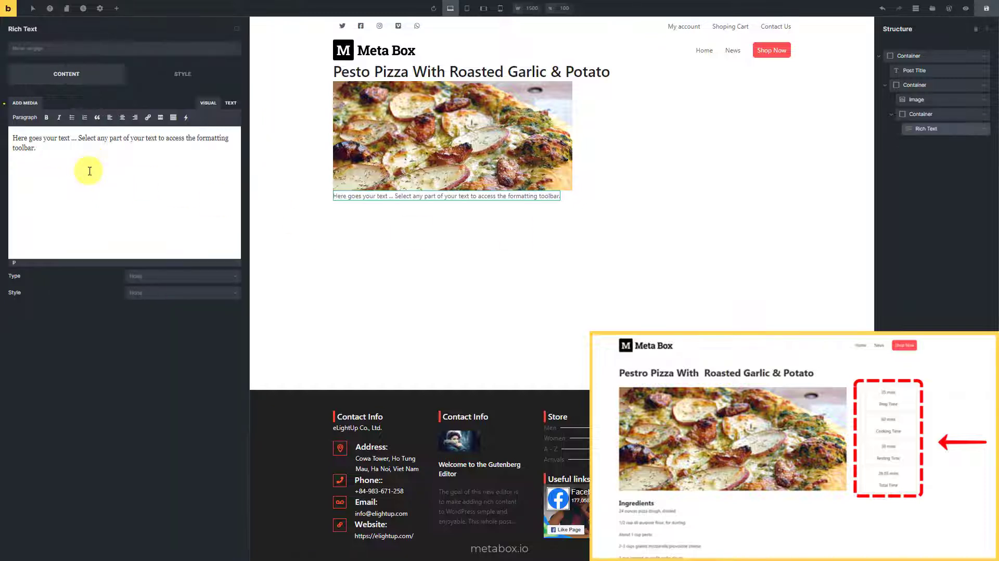
key(ctrl+a)
key(BackSpace)
click(186, 118)
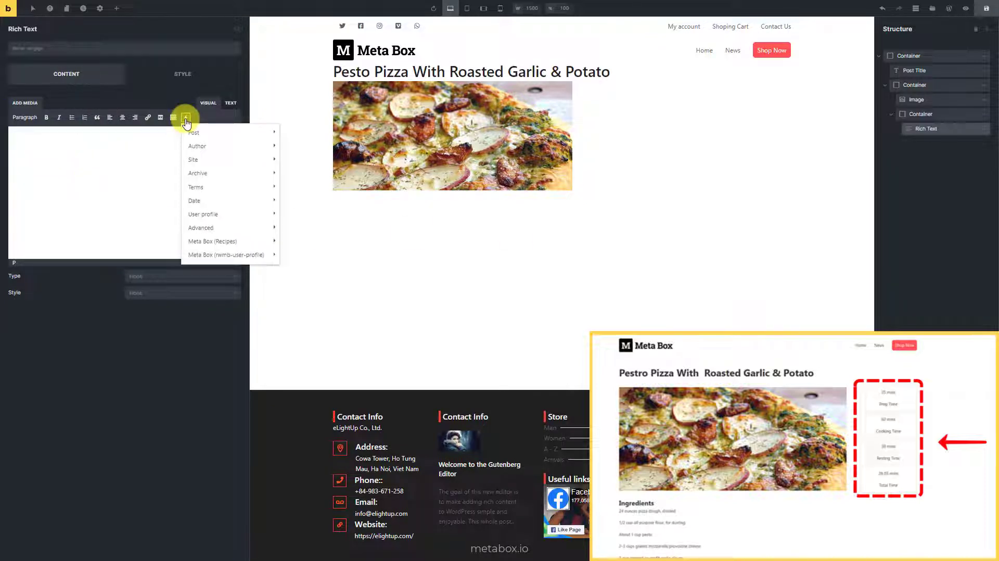
mouse_move(205, 242)
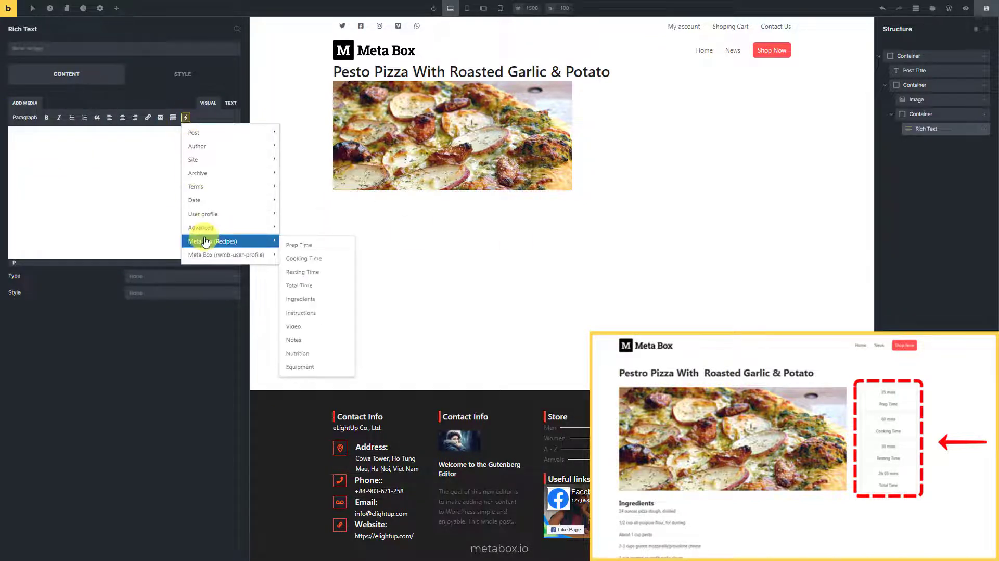
click(295, 245)
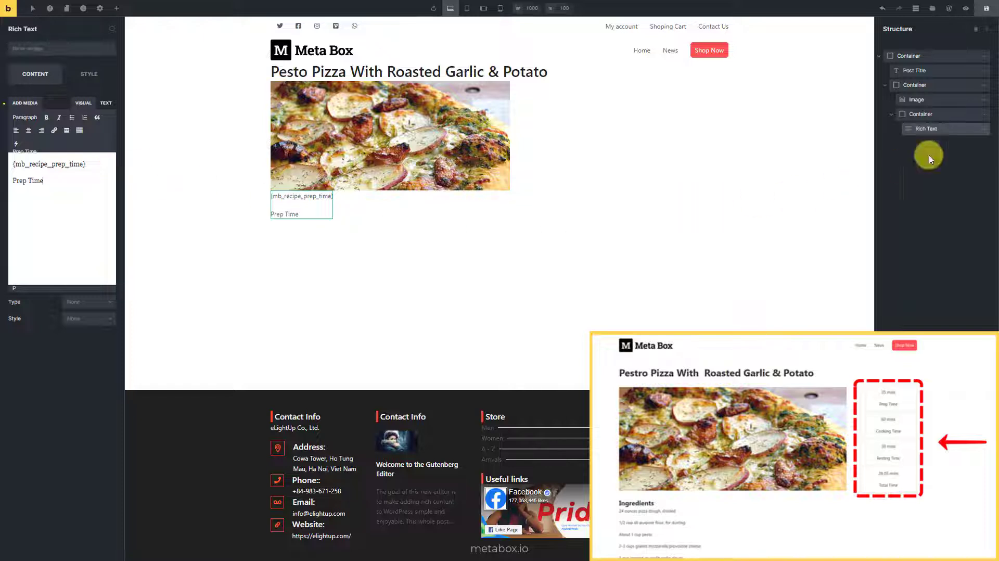
Duplicate the Prep Time rich text and replace the copy's content with the dynamic Cooking Time field and a "Cooking Time" label
mouse_move(976, 129)
click(936, 130)
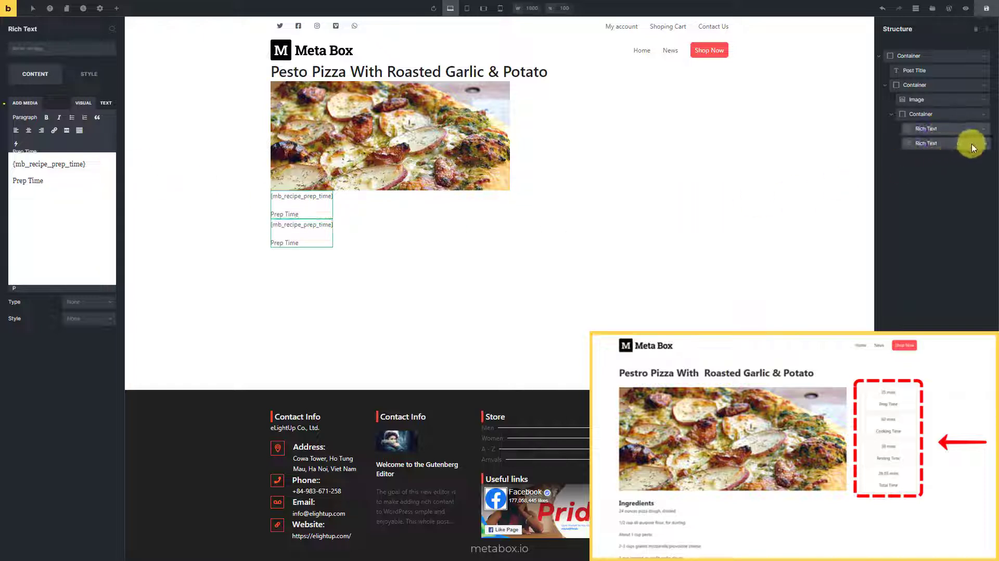
click(78, 151)
key(ctrl+a)
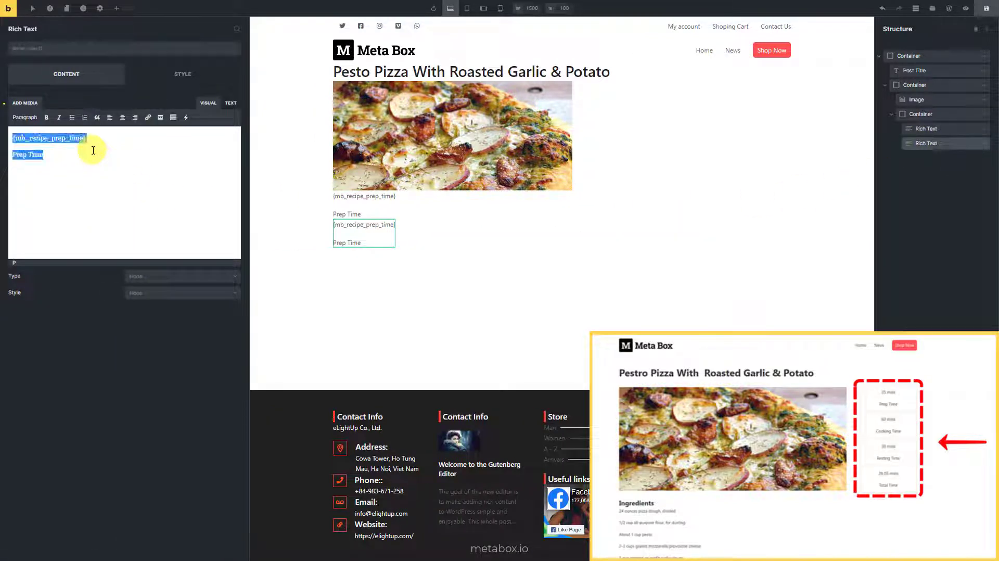
key(BackSpace)
click(186, 118)
mouse_move(263, 241)
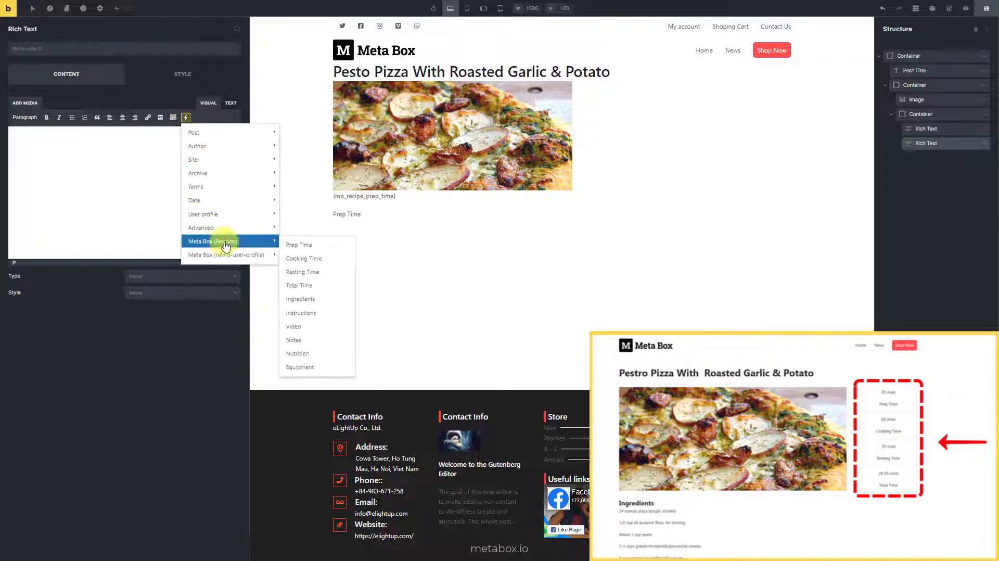
click(309, 259)
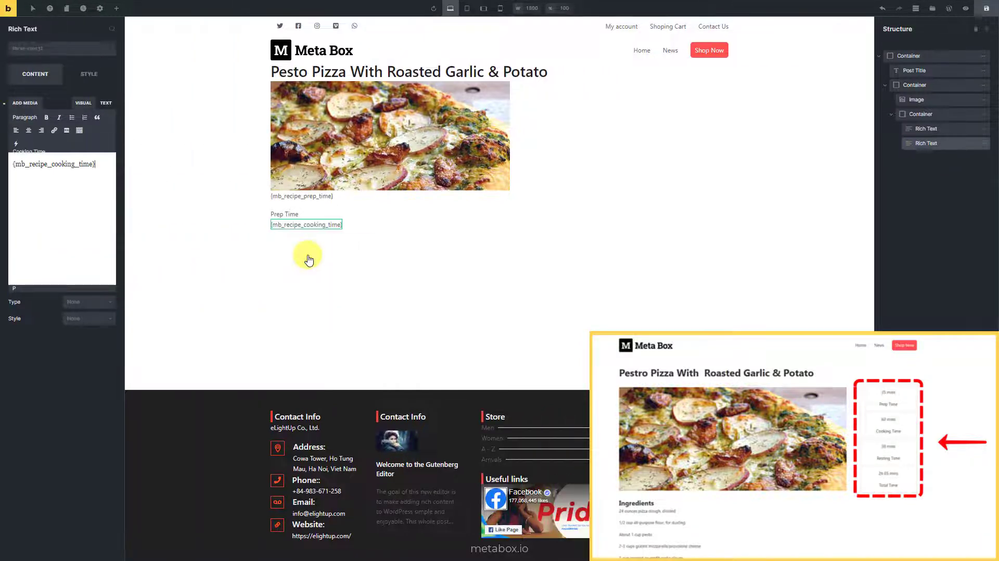
text(Cooking Time)
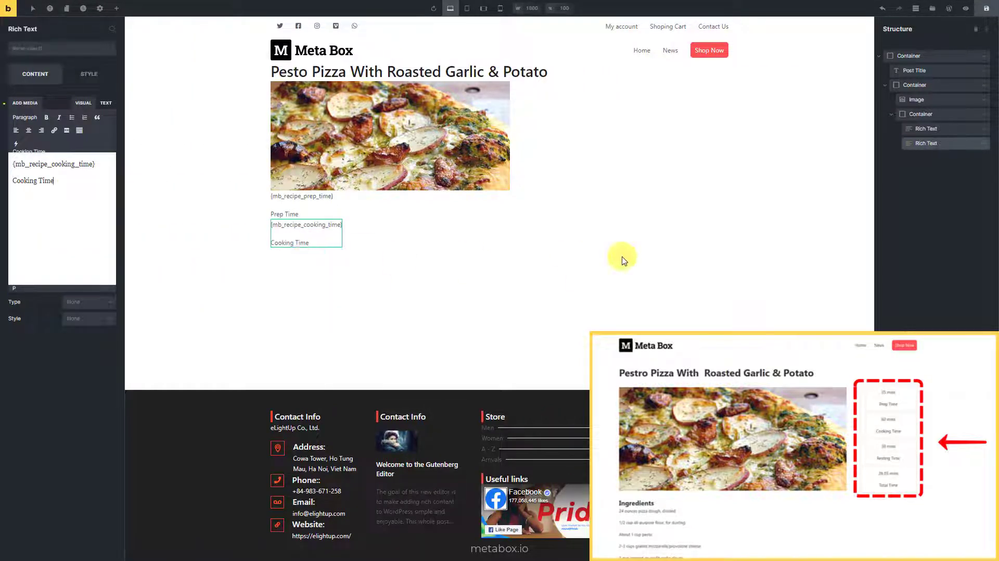
Duplicate the Cooking Time rich text and replace the copy's content with the dynamic Resting Time field and a "Resting Time" label
click(936, 145)
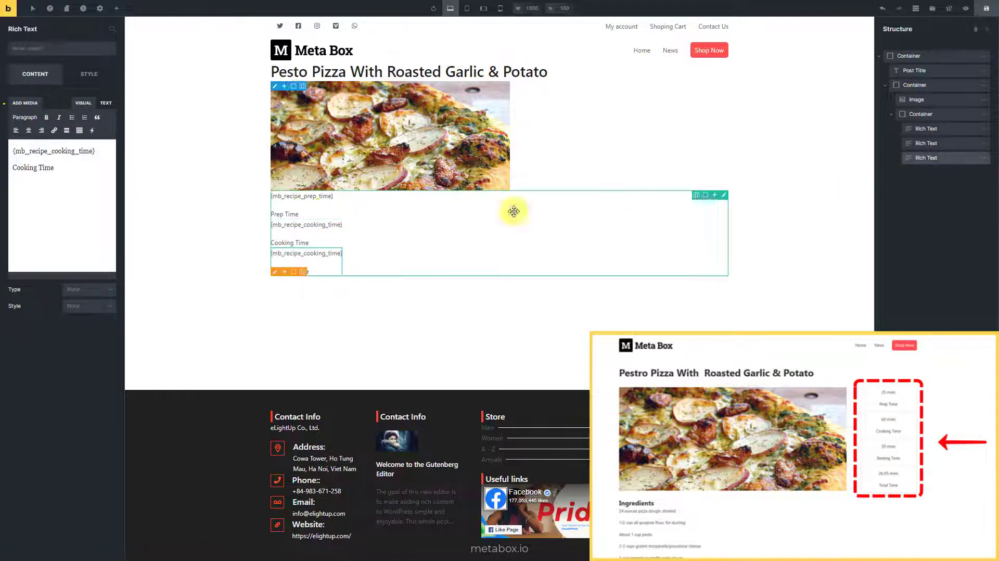
click(80, 169)
key(ctrl+a)
key(BackSpace)
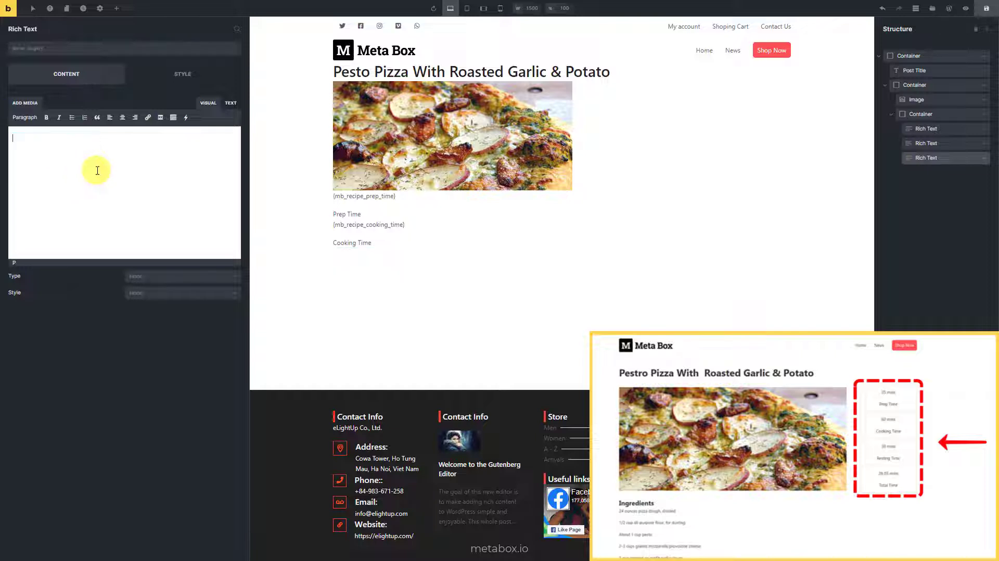
click(186, 117)
mouse_move(211, 244)
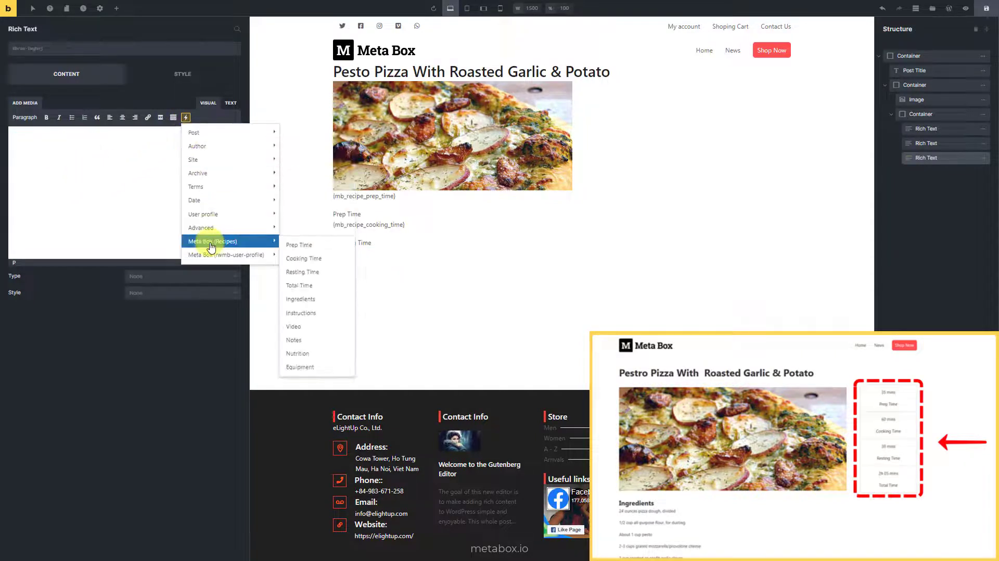
click(302, 272)
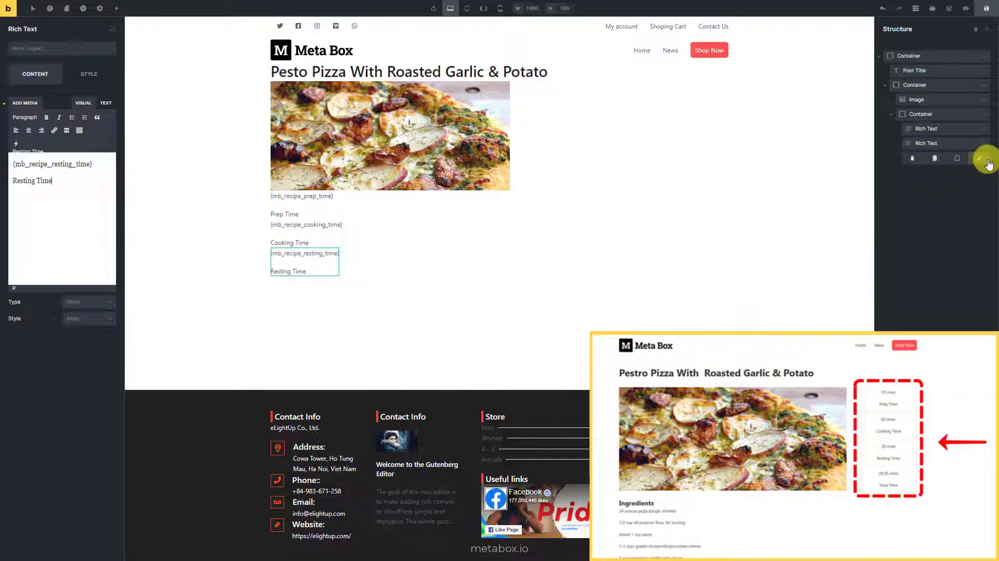
Duplicate the Resting Time rich text and replace the copy's content with the dynamic Total Time field and a "Total Time" label
click(962, 160)
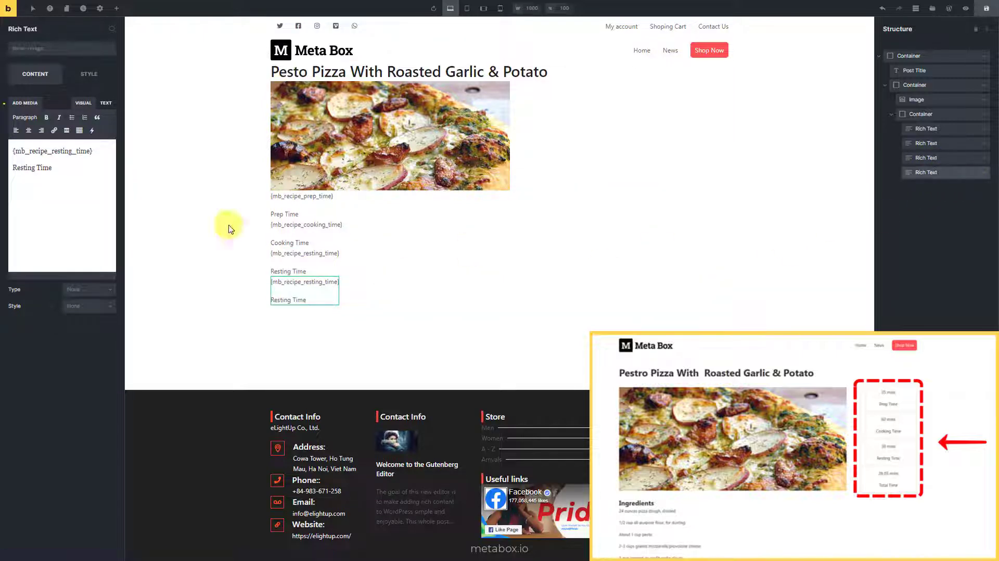
key(ctrl+a)
key(BackSpace)
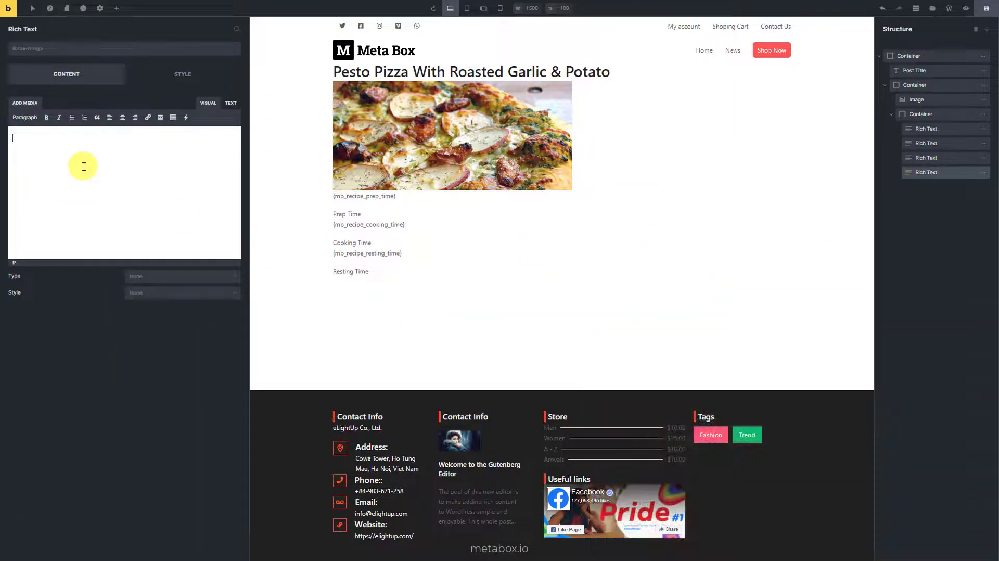
click(186, 117)
mouse_move(214, 240)
click(311, 286)
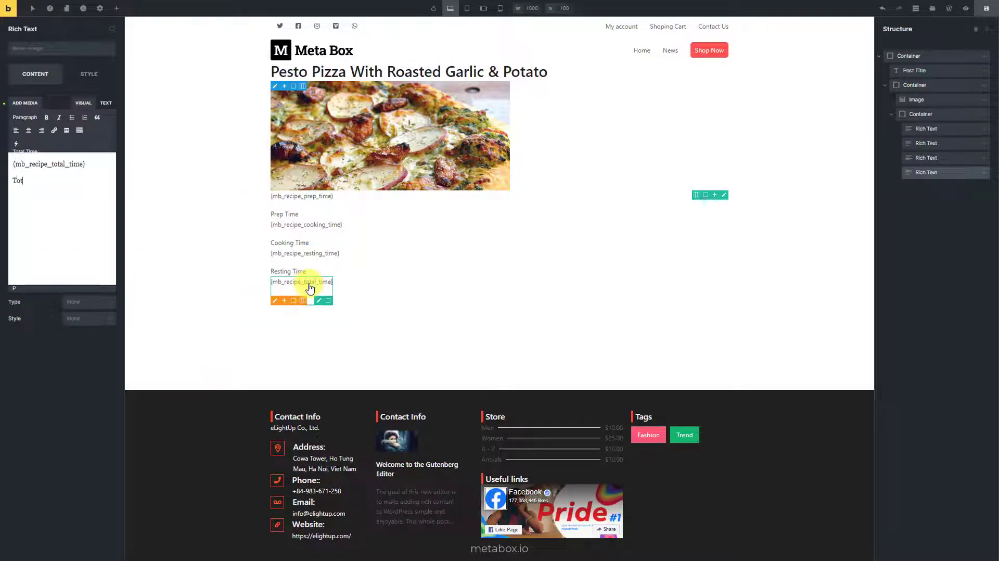
Collapse the nested containers and add a Heading element to the outermost container, below the recipe times
click(891, 114)
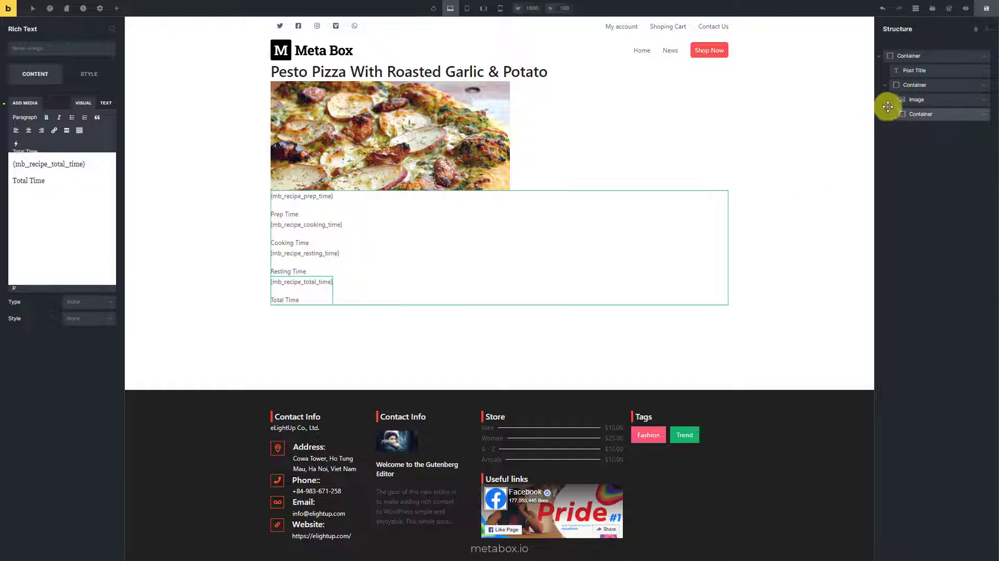
click(886, 85)
click(982, 56)
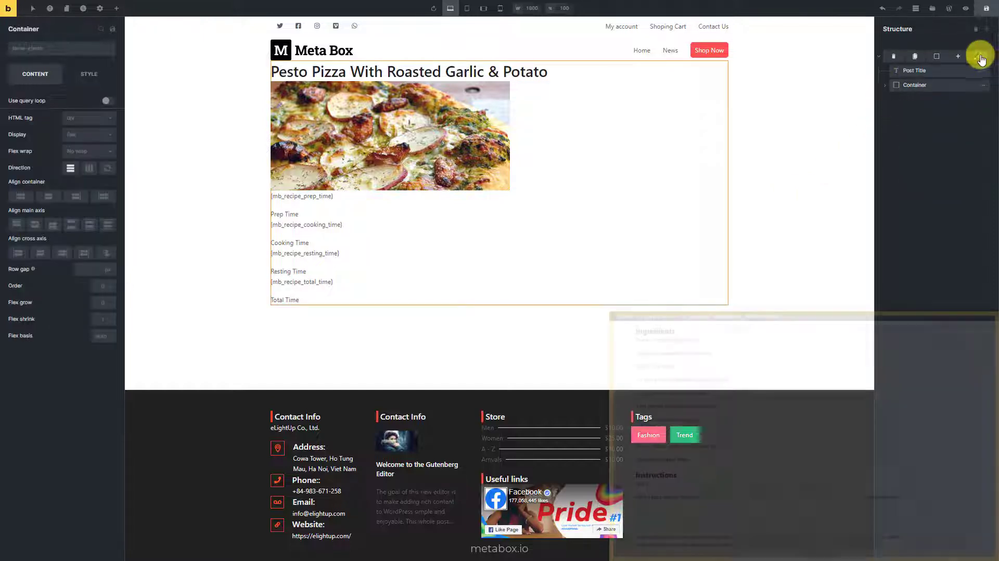
click(117, 8)
click(79, 287)
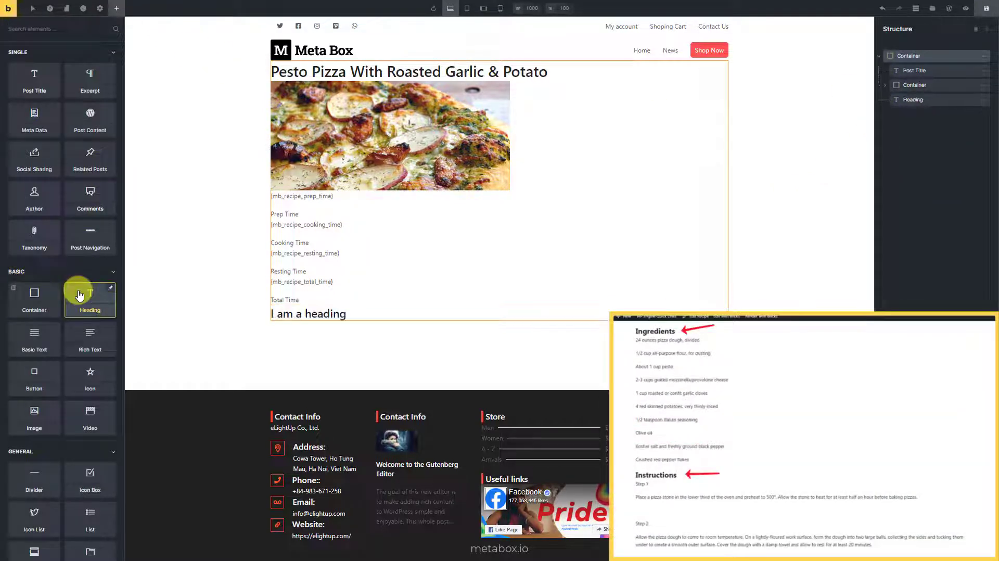
Set the new heading's text to "Ingredients" and its HTML tag to h4
click(324, 313)
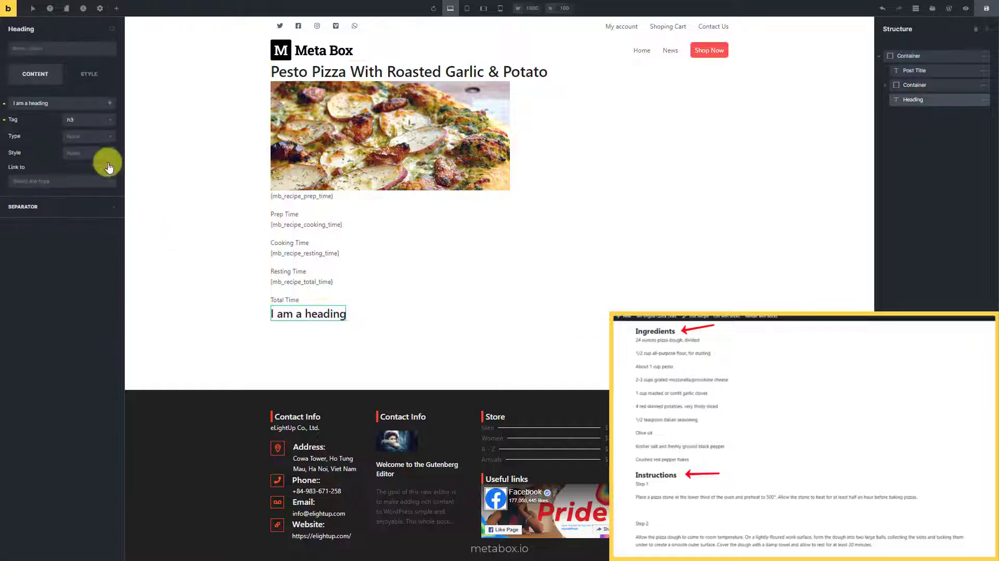
click(76, 102)
text(Ingredients)
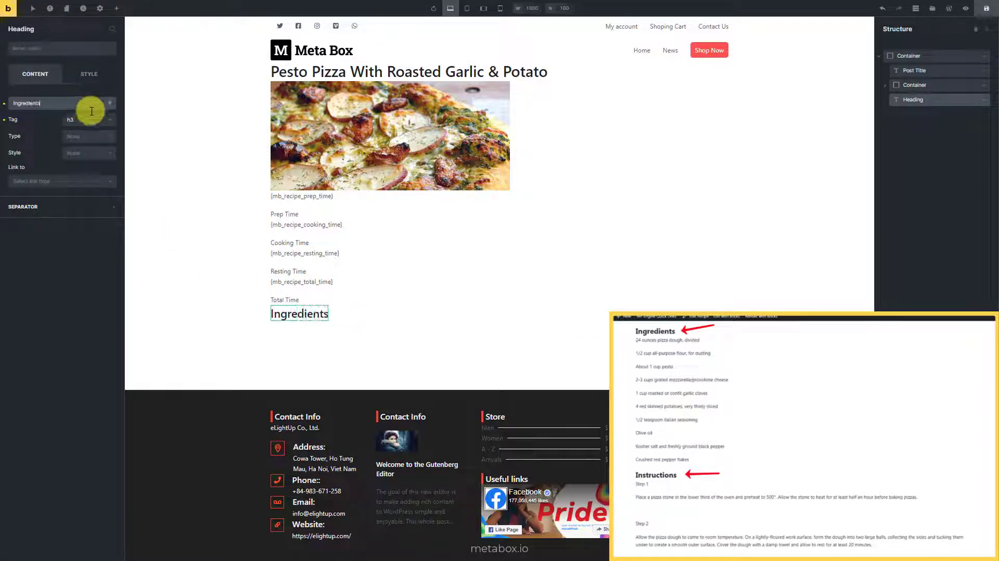
click(97, 119)
click(88, 173)
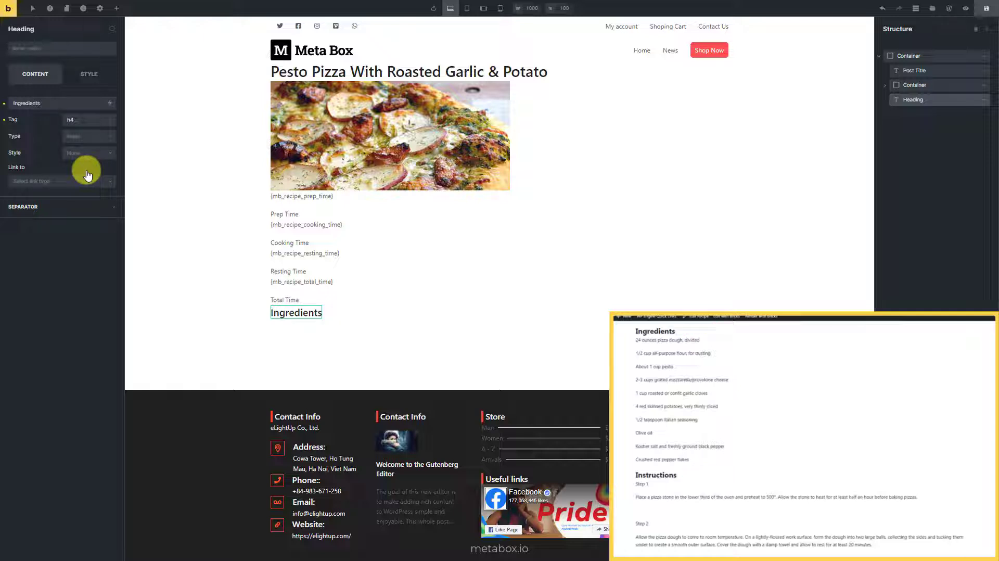
Add a Basic Text element below the Ingredients heading and replace its placeholder with the recipe's dynamic Ingredients field
click(116, 9)
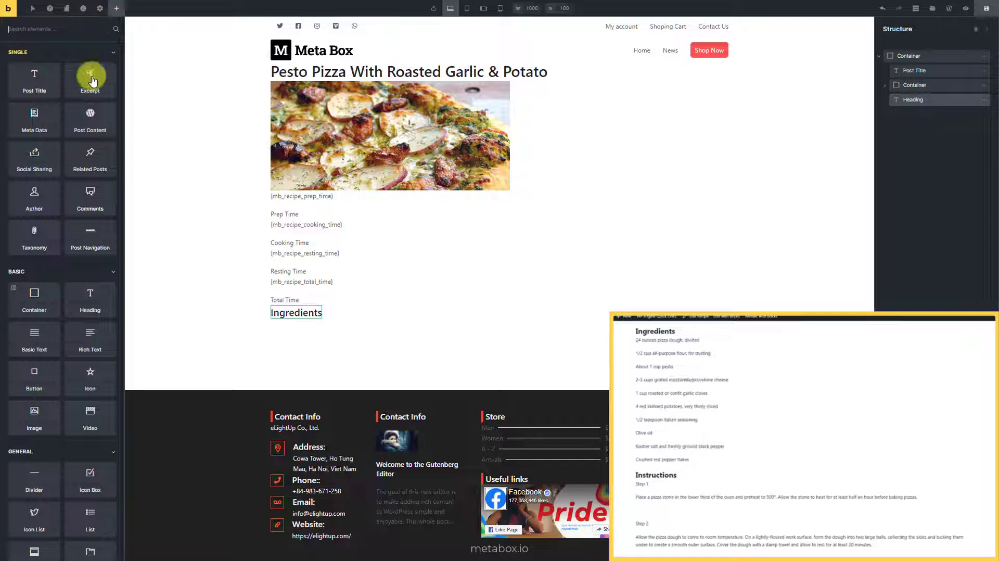
click(35, 336)
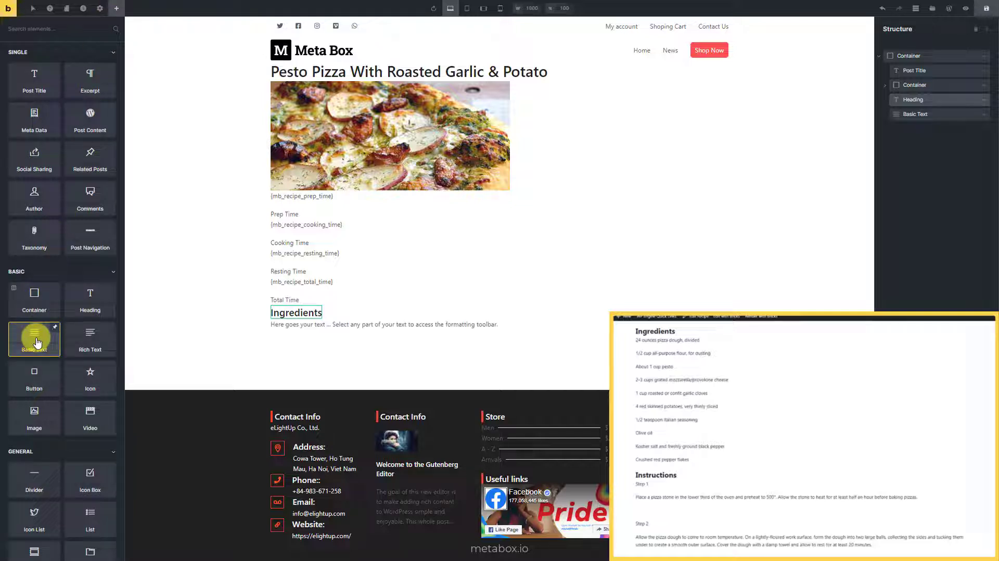
click(358, 325)
click(78, 112)
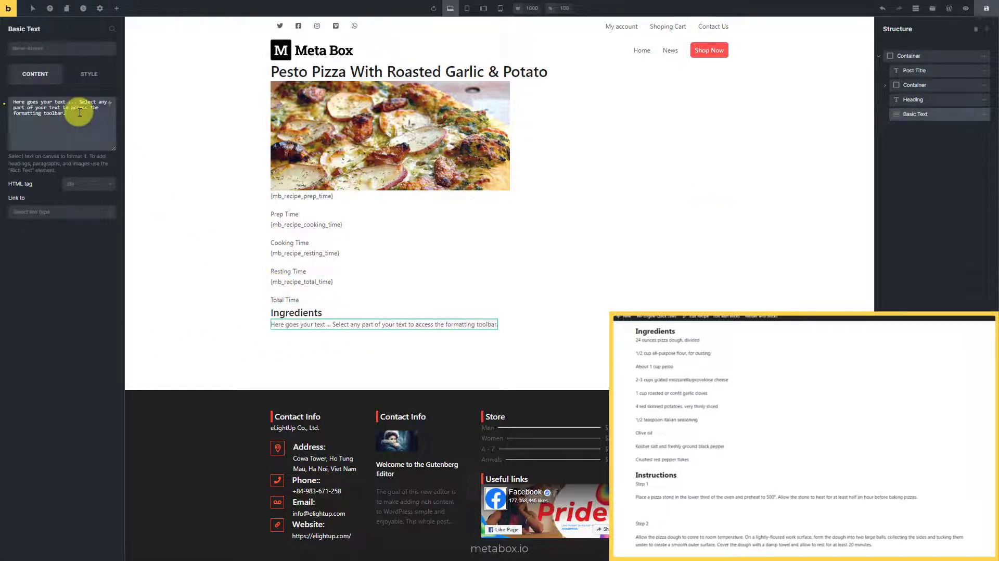
key(ctrl+a)
key(BackSpace)
click(105, 105)
text(ing)
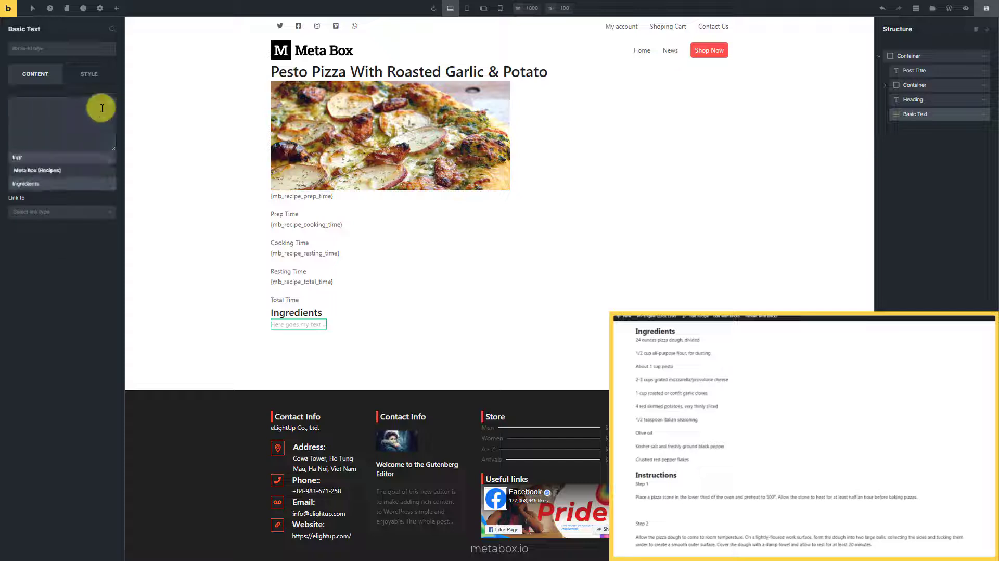
click(89, 184)
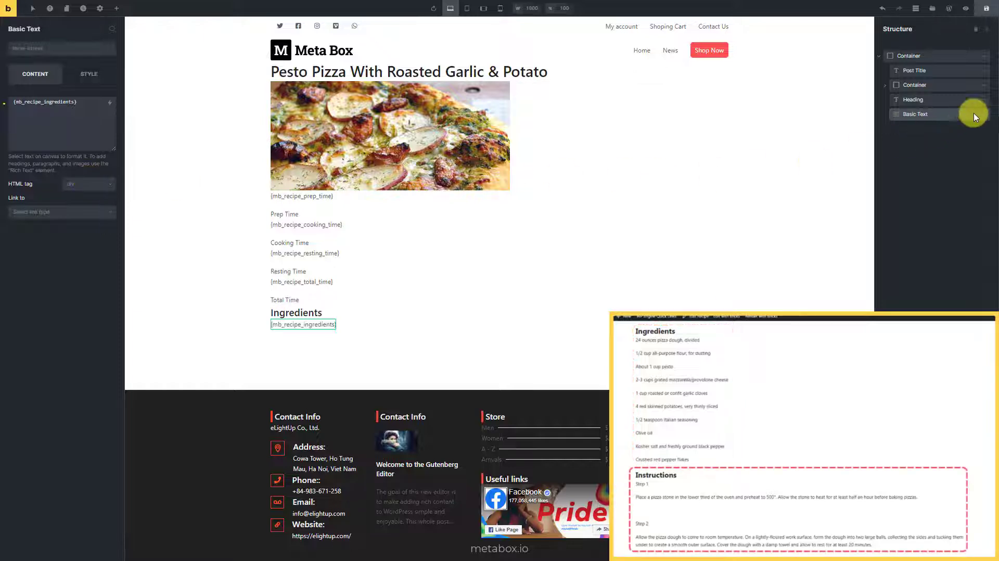
Duplicate the Ingredients heading, place the copy below the ingredients text, and change its text to "Instructions"
click(930, 100)
drag(932, 112, 932, 135)
mouse_move(990, 133)
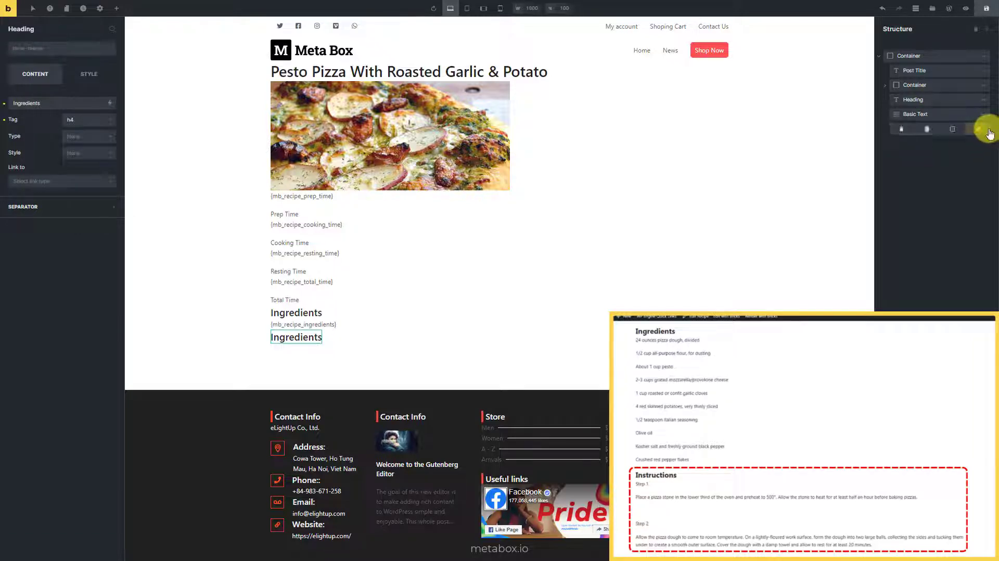
double_click(92, 102)
text(In)
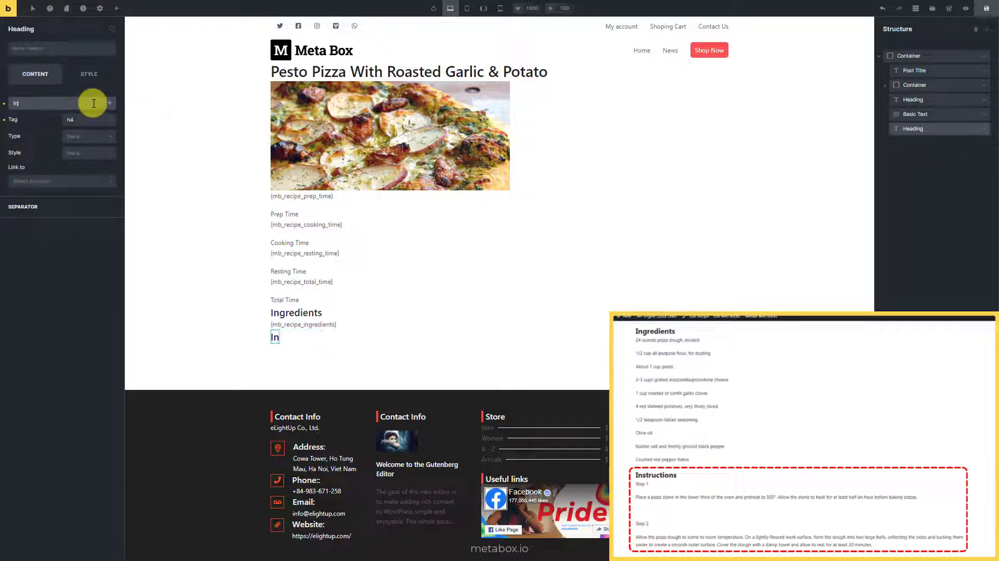
text(structions)
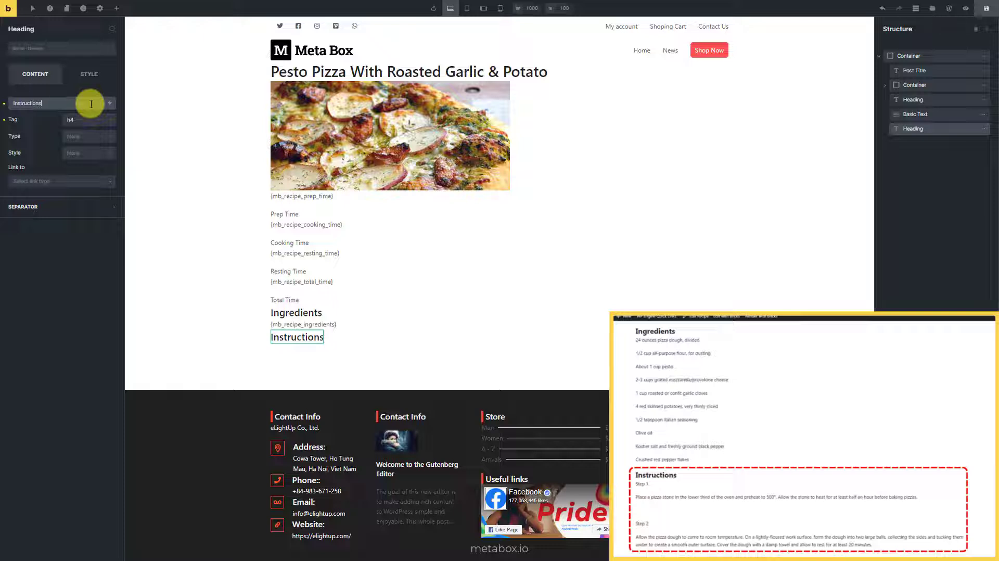
Add a Basic Text element below the Instructions heading and replace its placeholder with the recipe's dynamic Instructions field
click(115, 8)
click(48, 334)
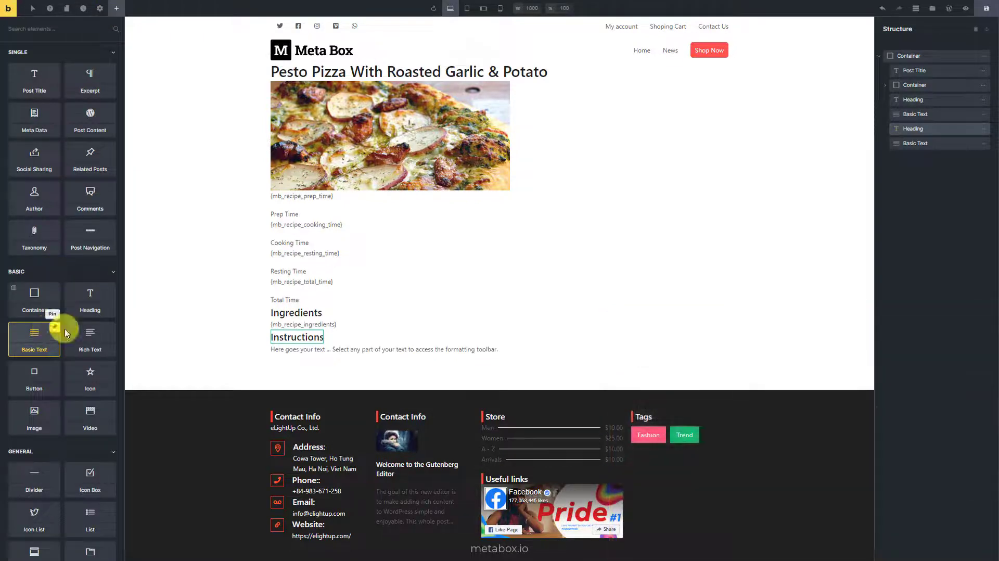
click(979, 144)
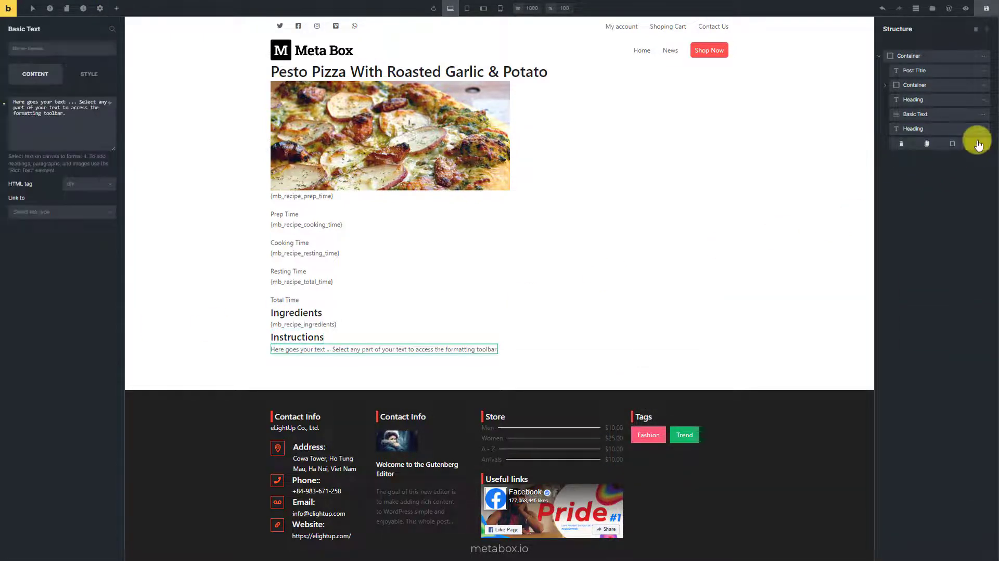
click(73, 117)
key(ctrl+a)
key(BackSpace)
click(109, 103)
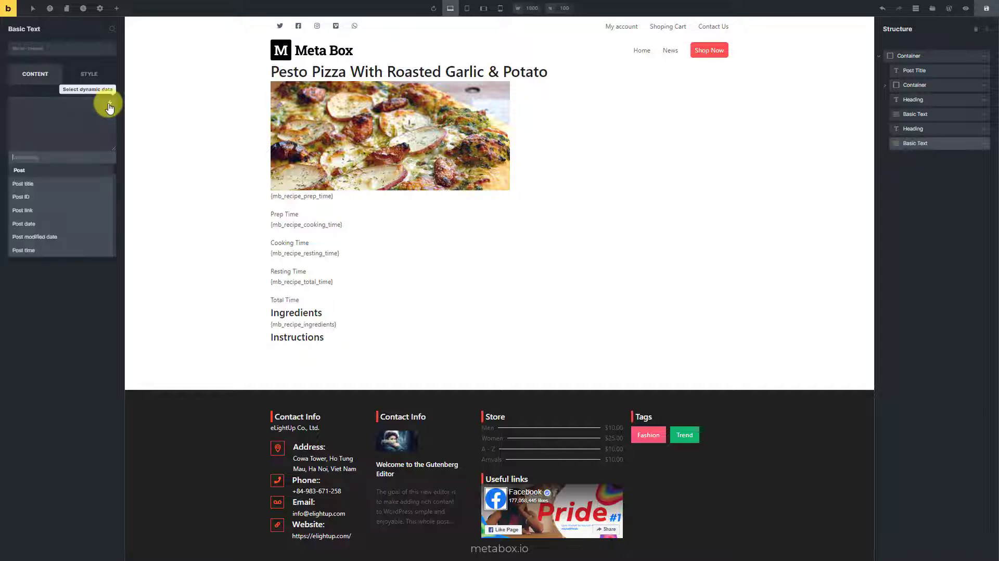
text(Instruc)
click(79, 184)
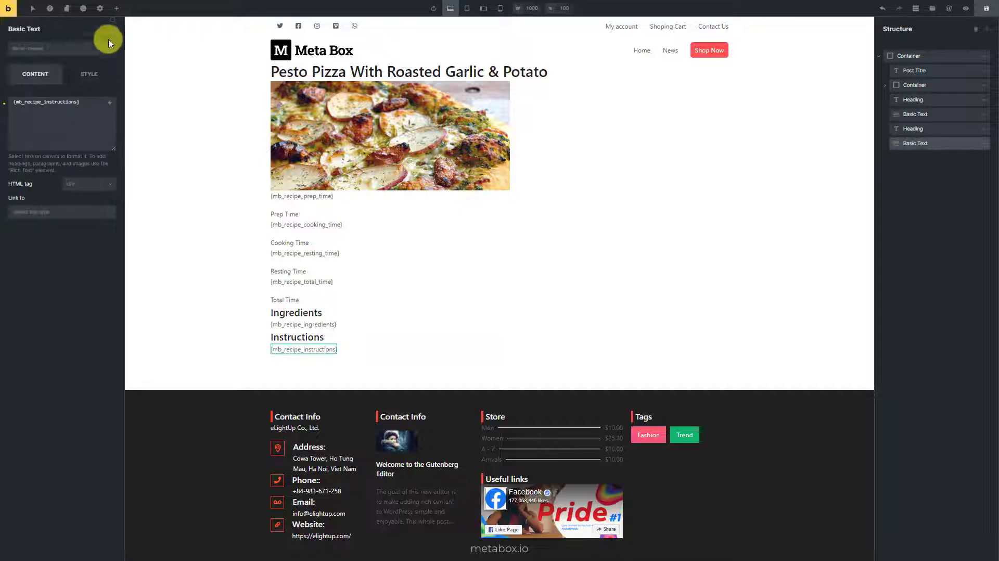
Add a Heading element below the instructions text, reading "Video" with the h4 tag
click(116, 8)
click(83, 283)
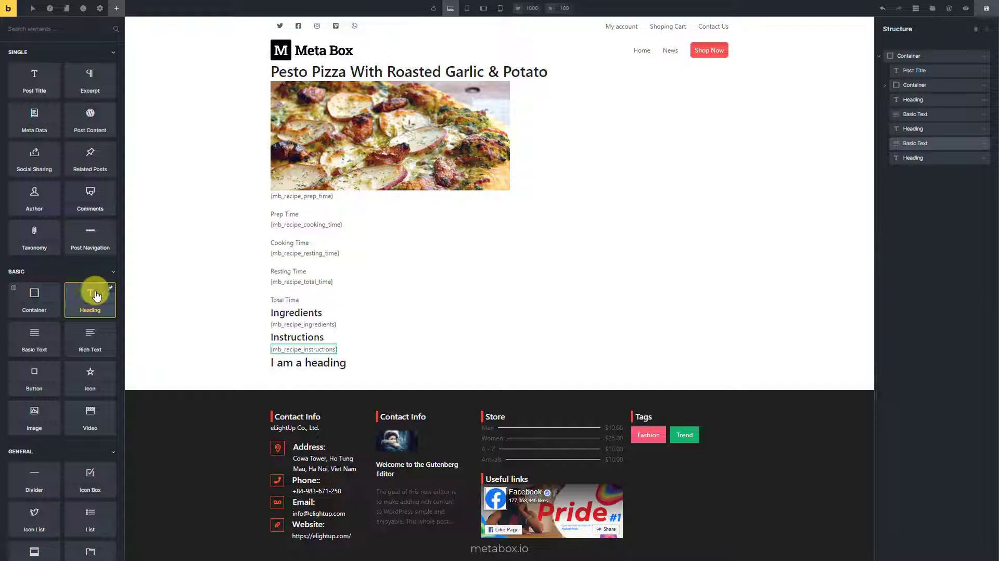
click(978, 159)
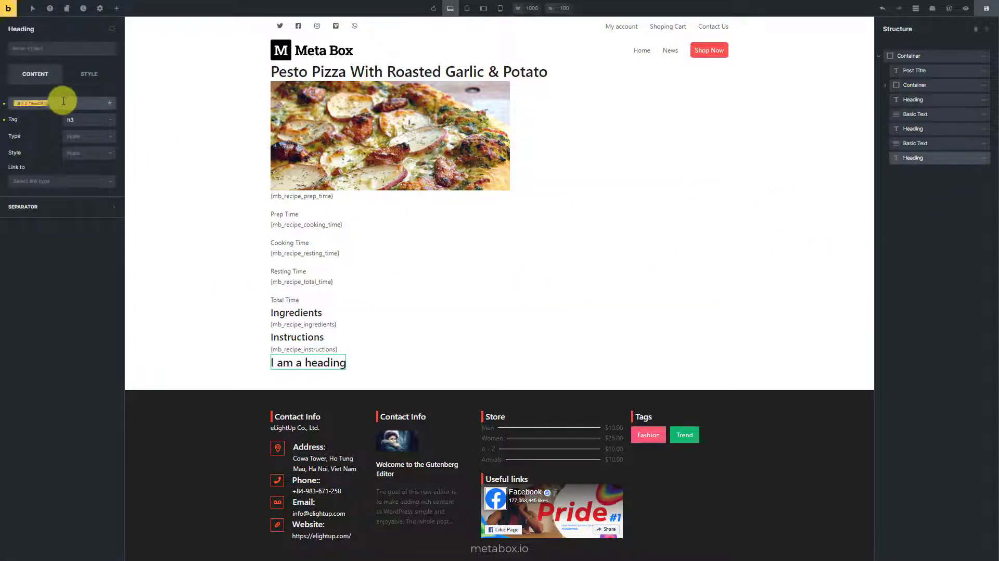
text(Bie)
text(ideo)
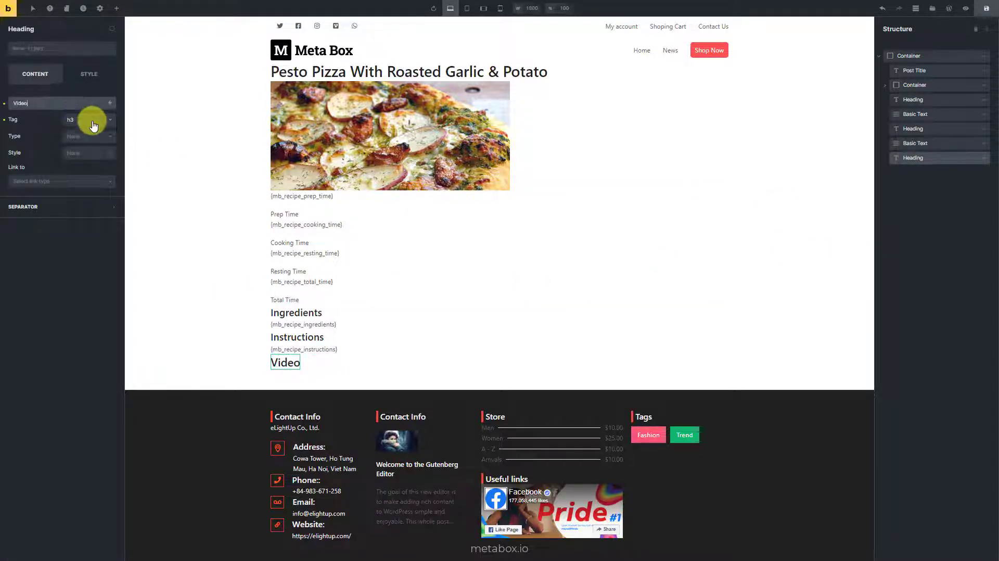
click(89, 120)
click(86, 173)
Find the Video element and add it below the Video heading
click(115, 11)
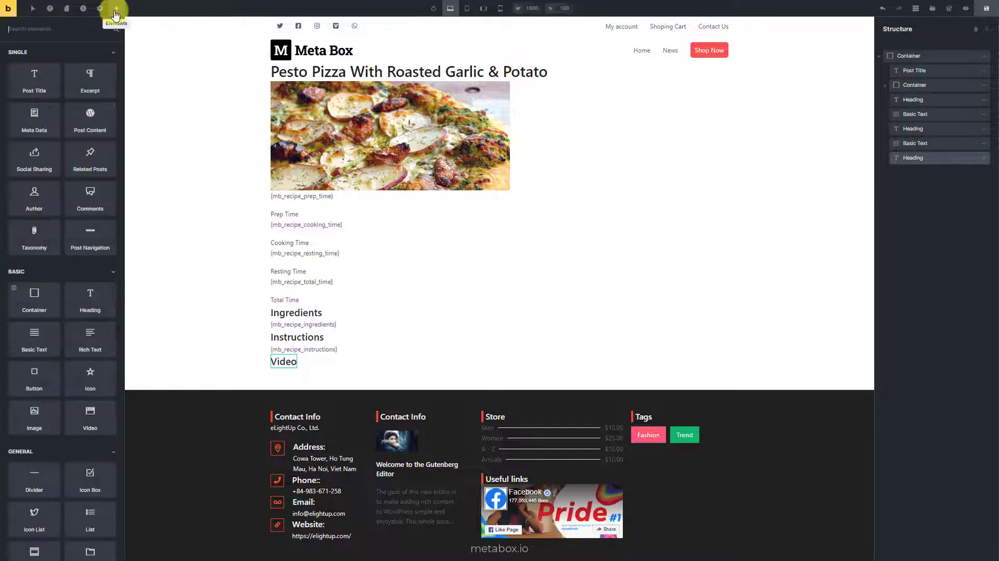
text(vi)
click(43, 65)
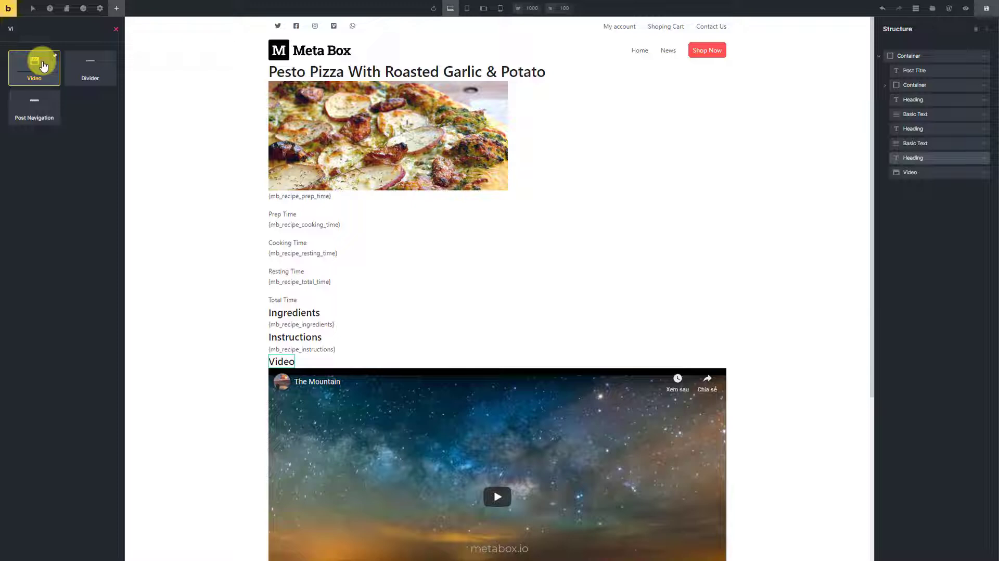
Set the Video element's source to Dynamic Data and link it to the recipe's Video field
click(977, 174)
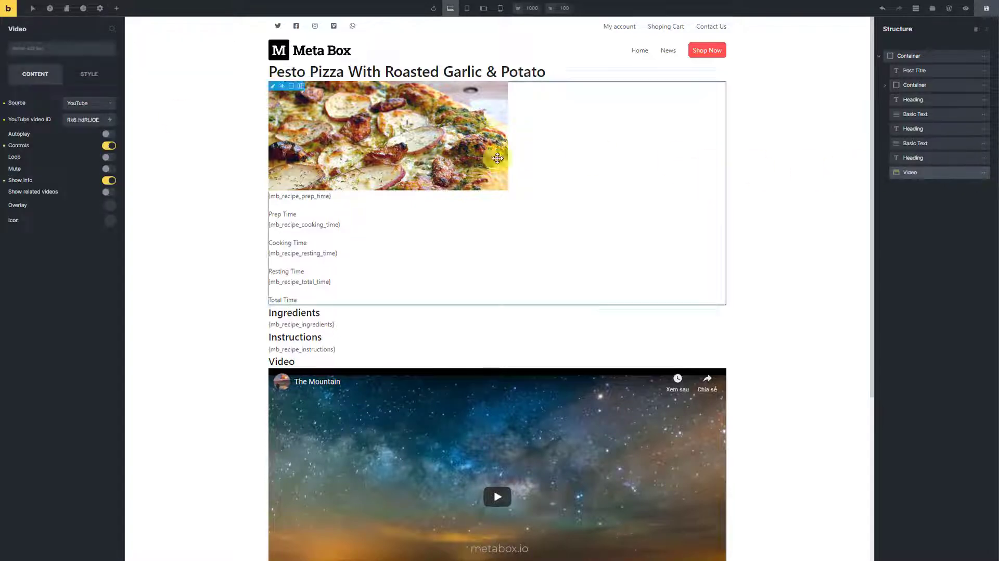
click(93, 103)
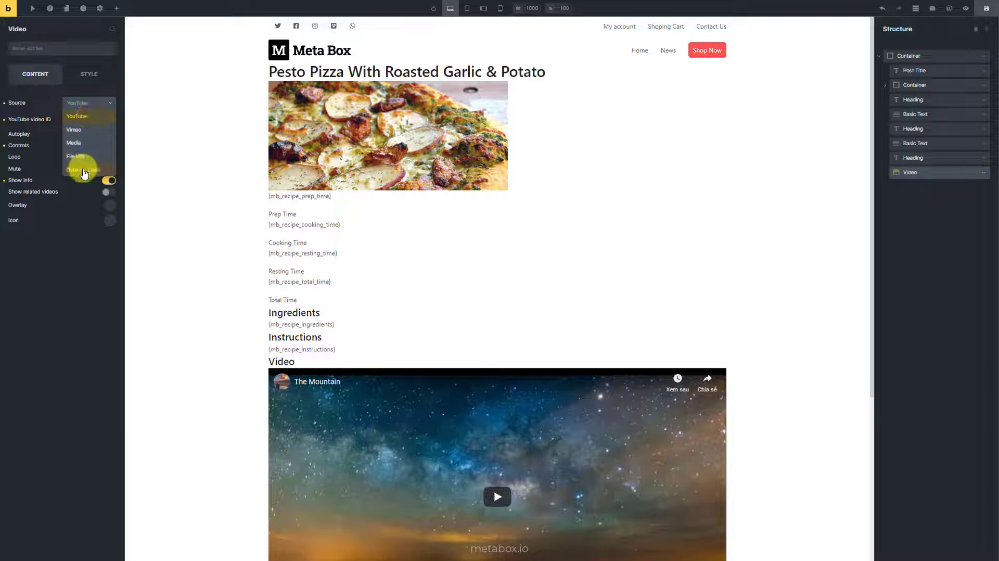
click(84, 171)
click(102, 124)
text(Video)
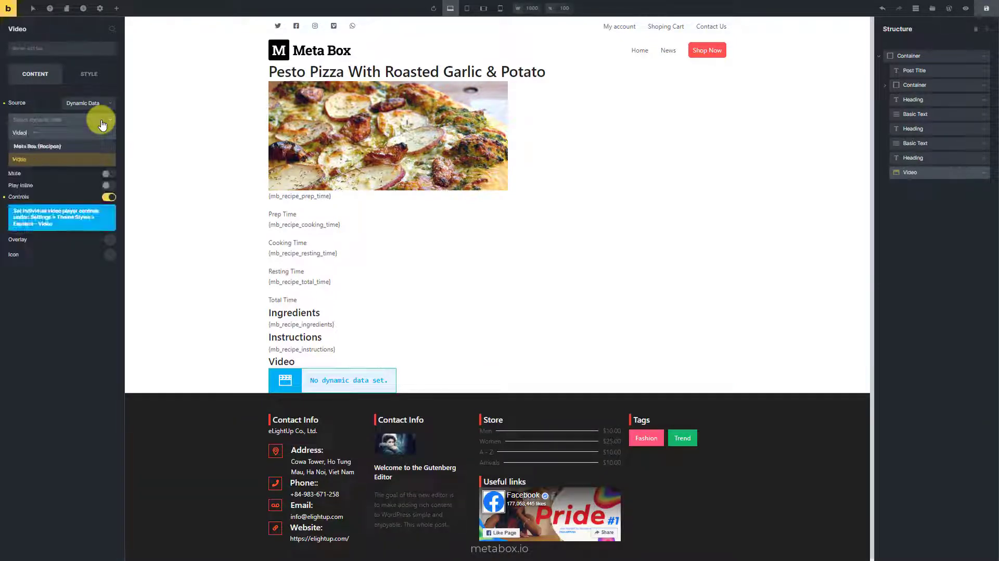
click(88, 159)
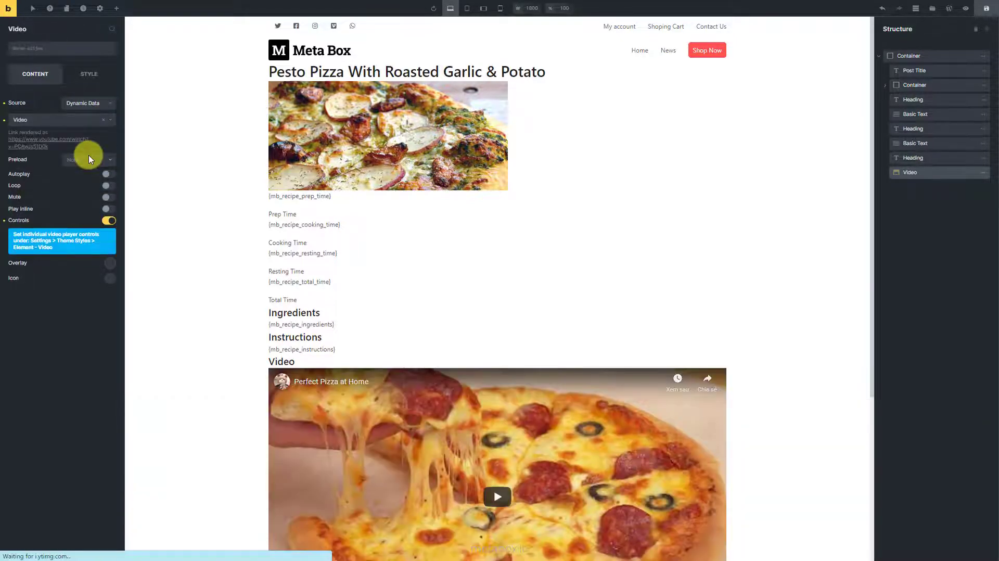
Add a Heading element below the video, reading "Notes" with the h4 tag
click(117, 7)
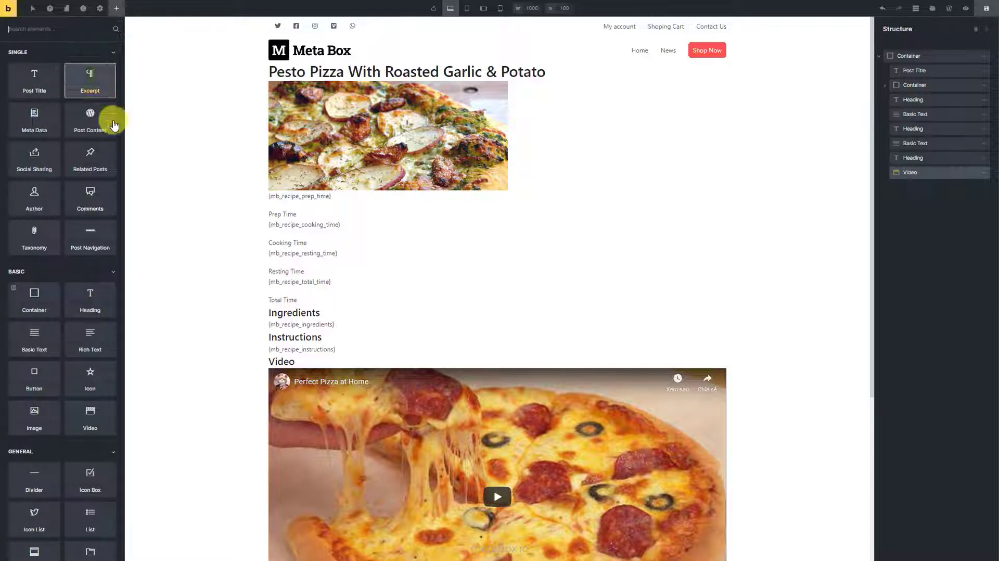
click(95, 298)
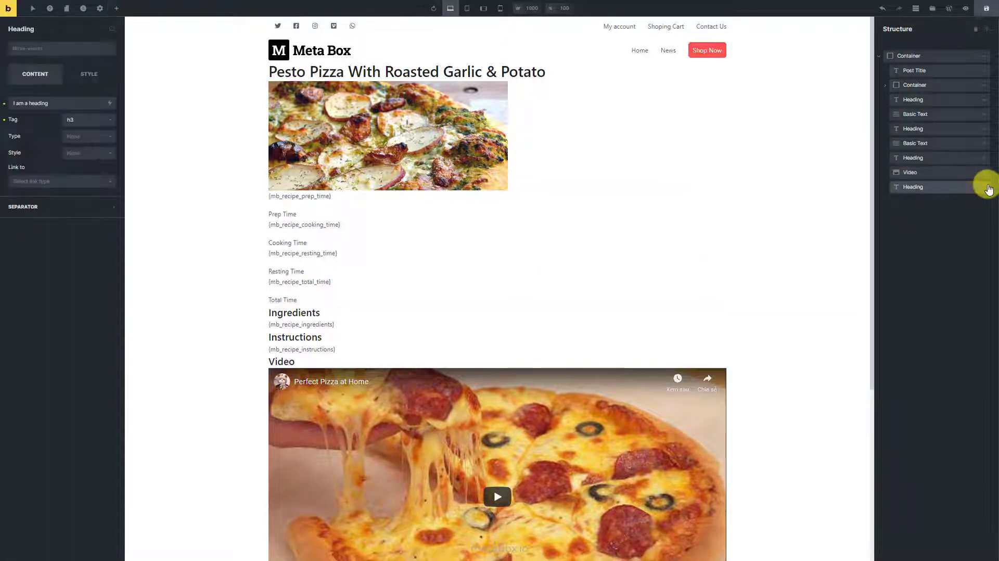
scroll(781, 295, down, 3)
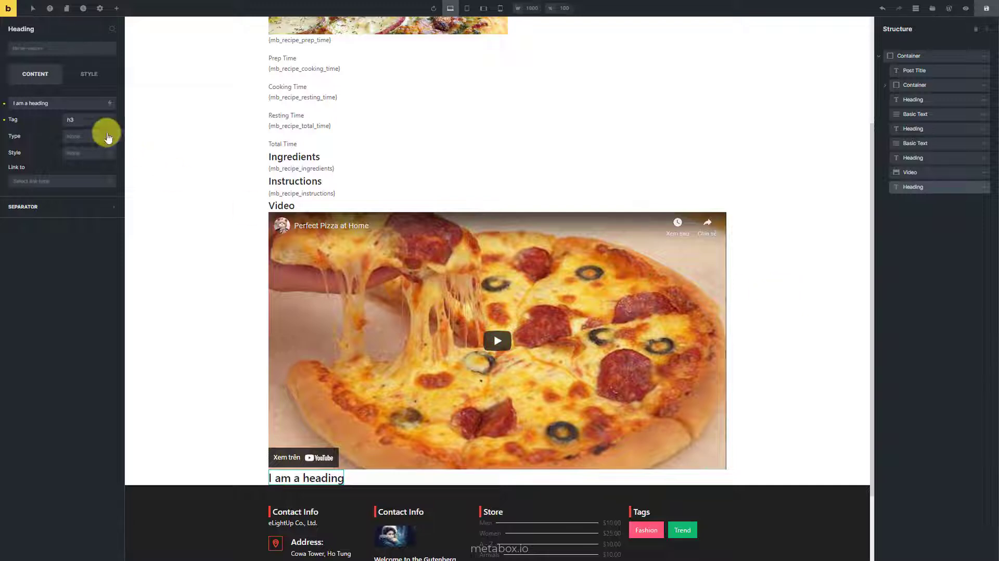
click(73, 102)
key(ctrl+a)
text(Notes)
click(89, 119)
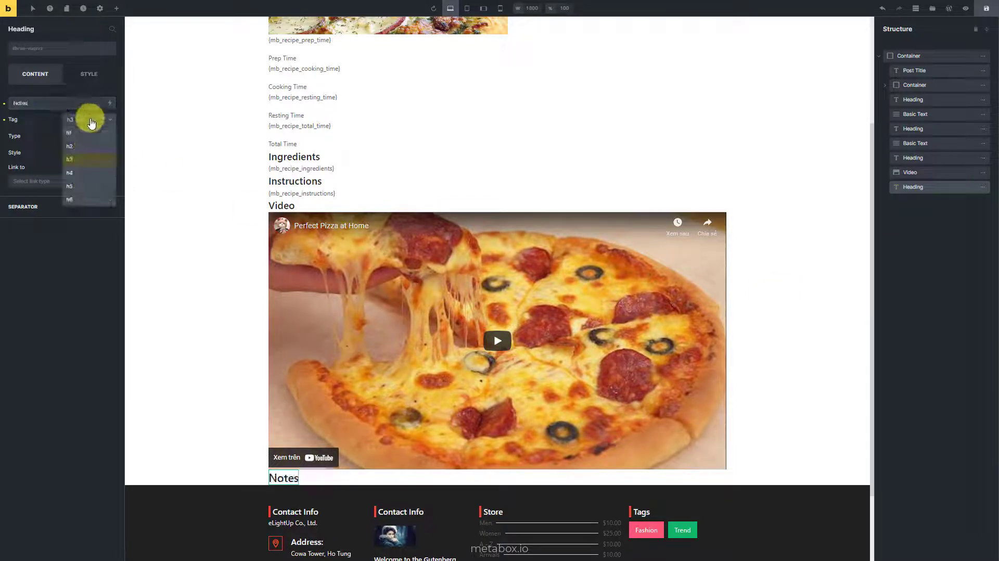
click(80, 176)
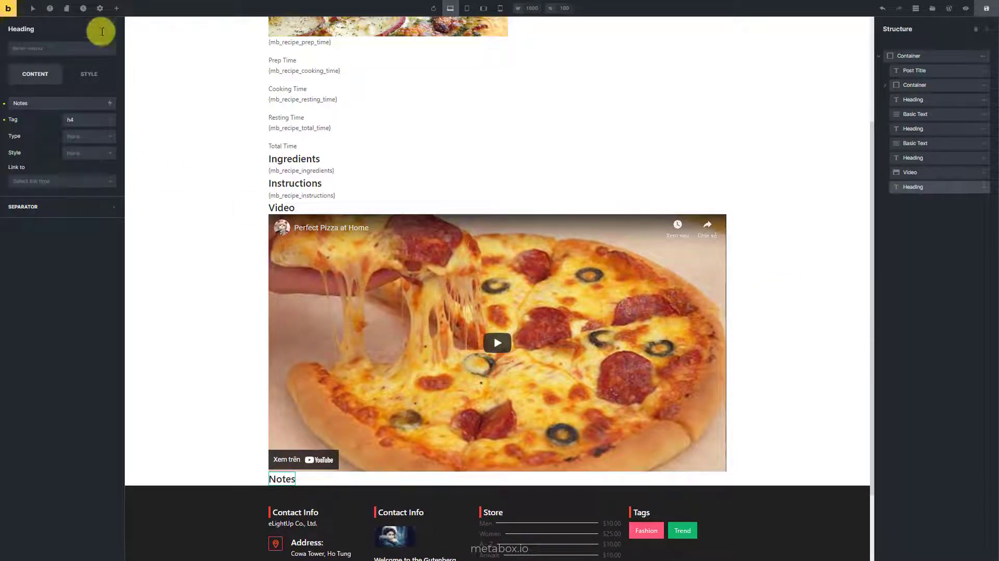
Add a Basic Text element below the Notes heading and replace its placeholder with the recipe's dynamic Notes field
click(115, 9)
click(17, 331)
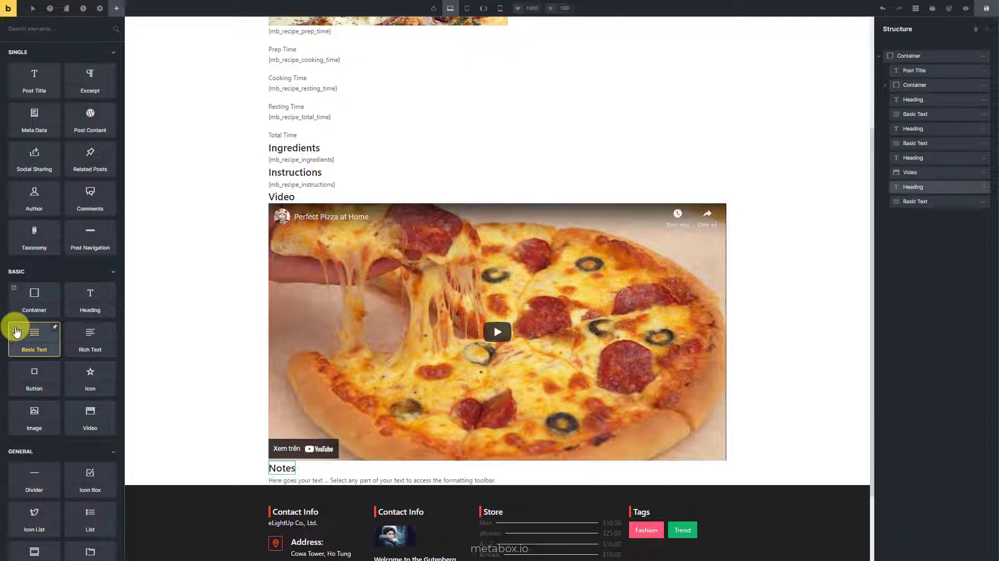
click(983, 203)
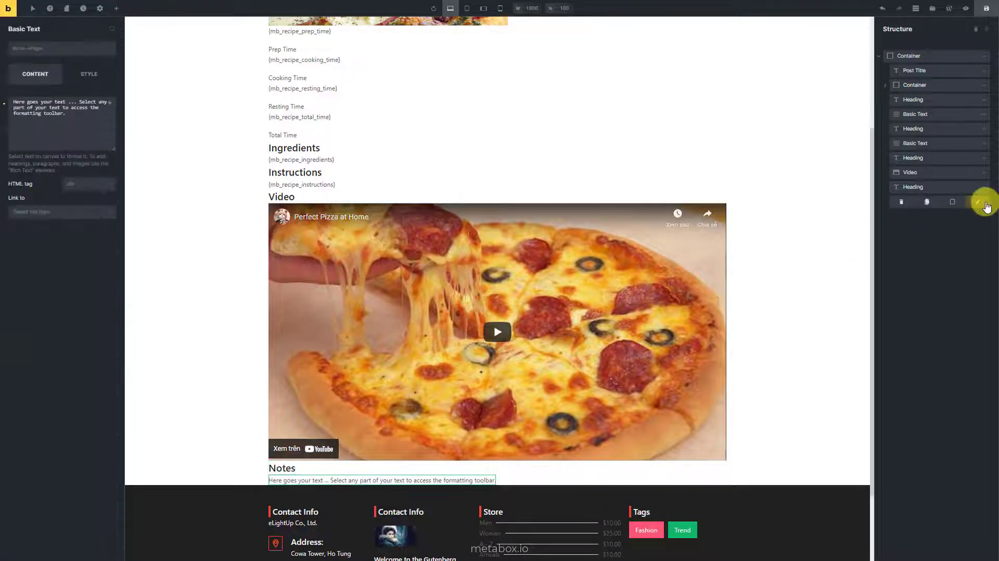
click(72, 123)
key(ctrl+a)
key(BackSpace)
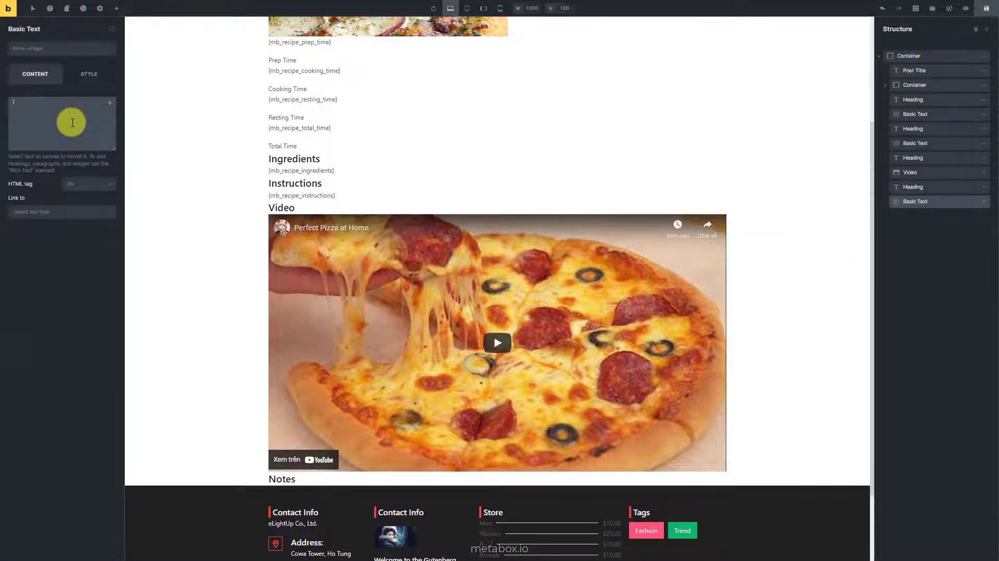
click(109, 103)
text(No)
click(78, 183)
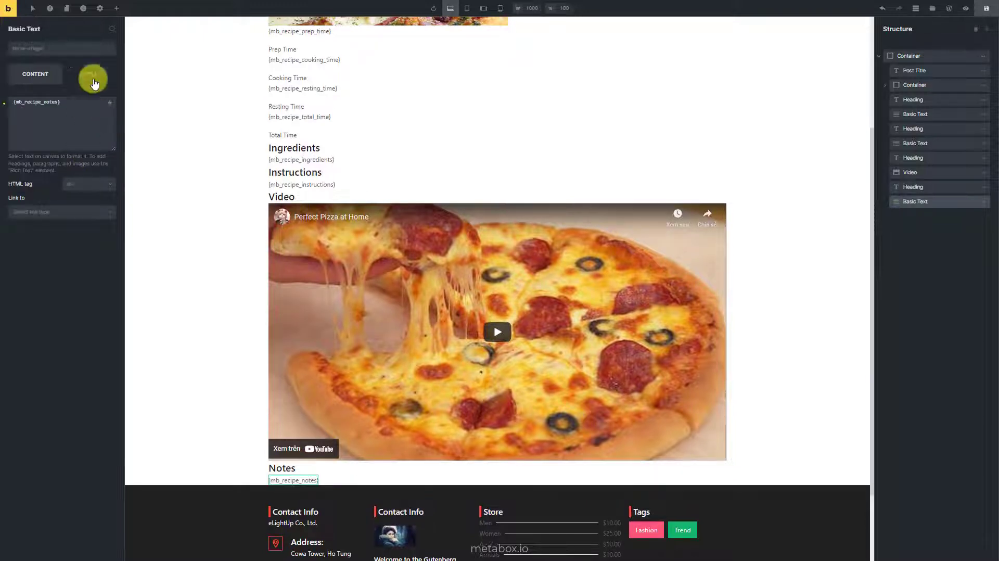
Add a Heading element below the notes text, reading "Nutrition" with the h4 tag
click(116, 8)
click(90, 300)
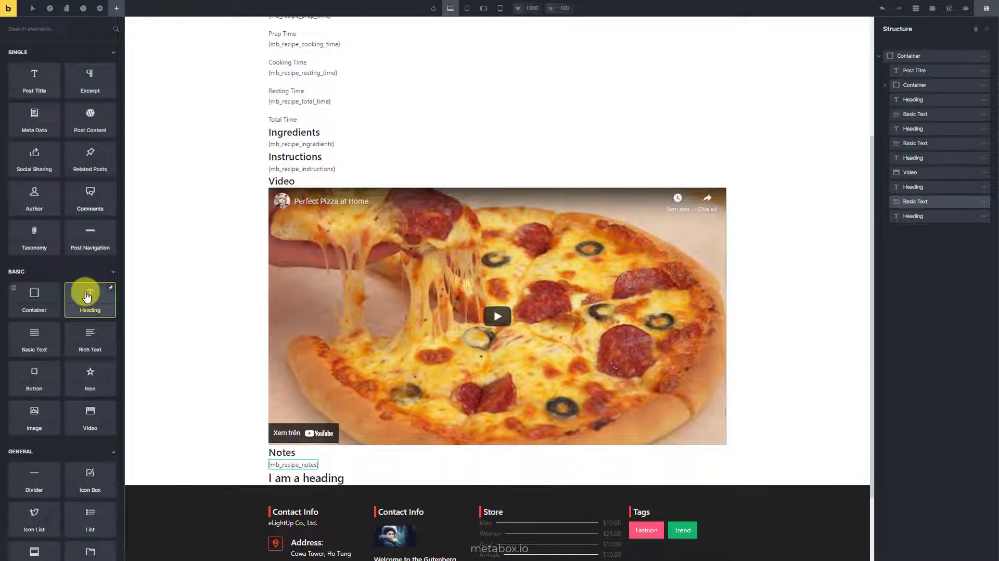
click(312, 476)
click(92, 103)
key(ctrl+a)
text(N)
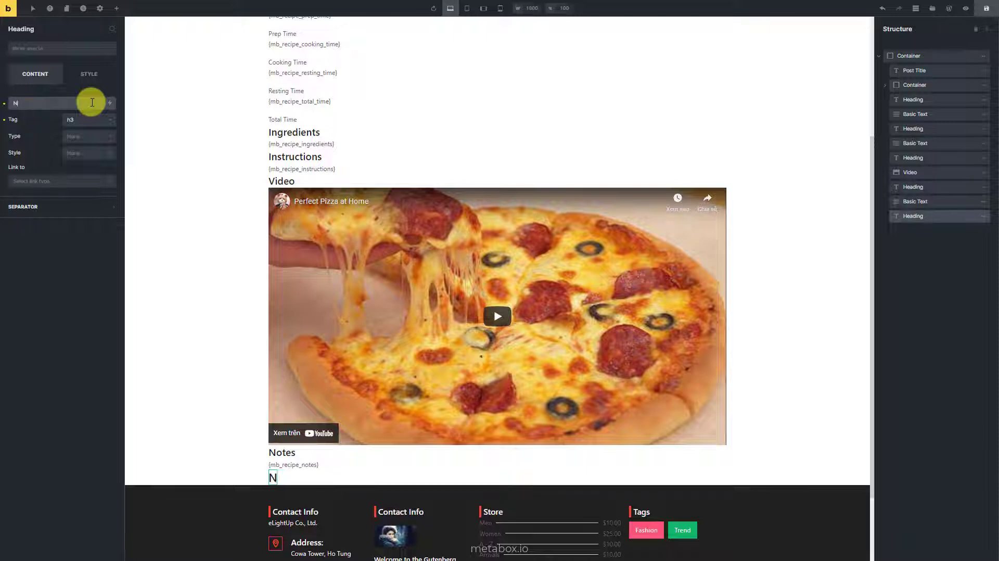
click(89, 119)
click(100, 162)
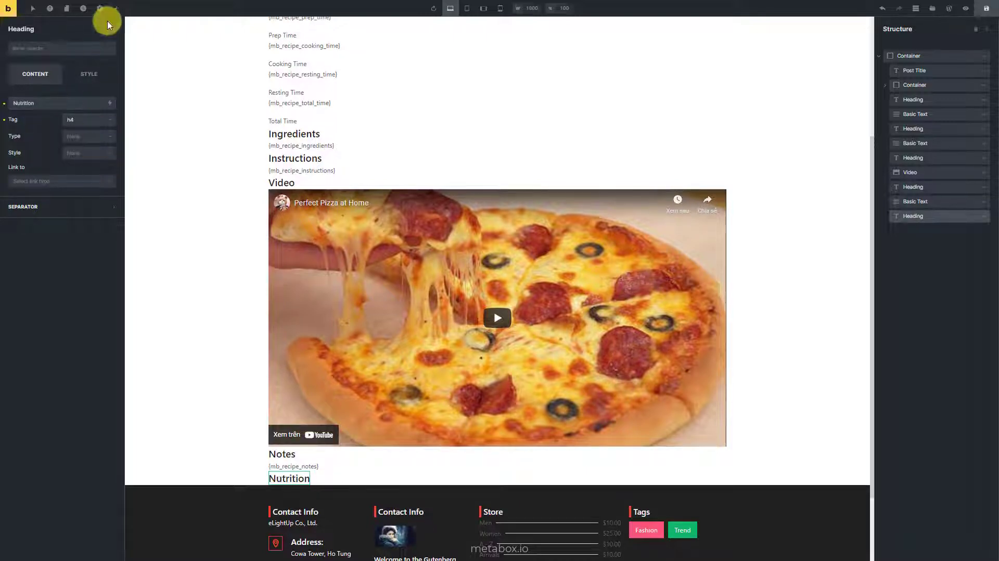
Add a Basic Text element below the Nutrition heading and replace its placeholder with the recipe's dynamic Nutrition field
click(116, 7)
click(33, 334)
click(973, 230)
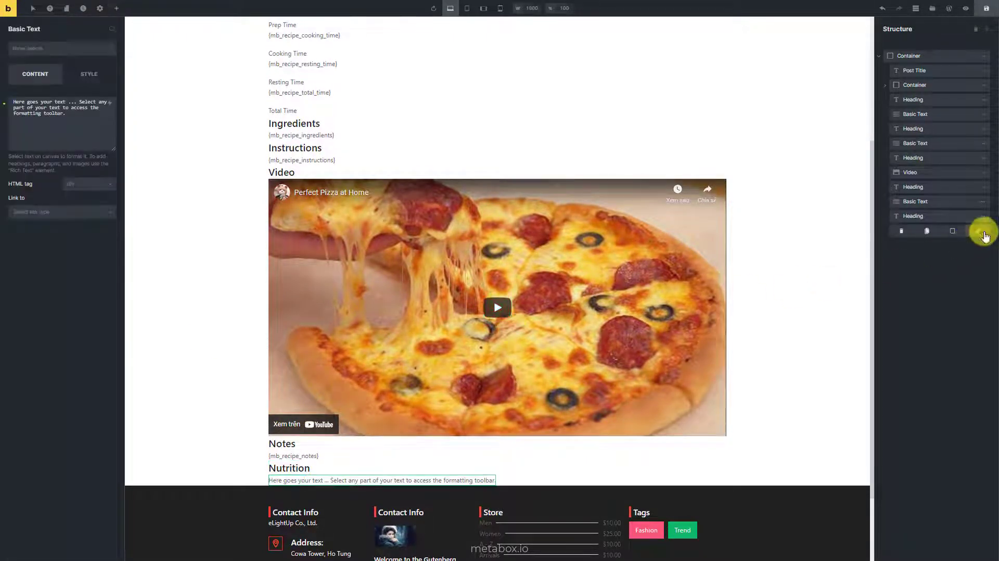
click(72, 116)
key(ctrl+a)
key(BackSpace)
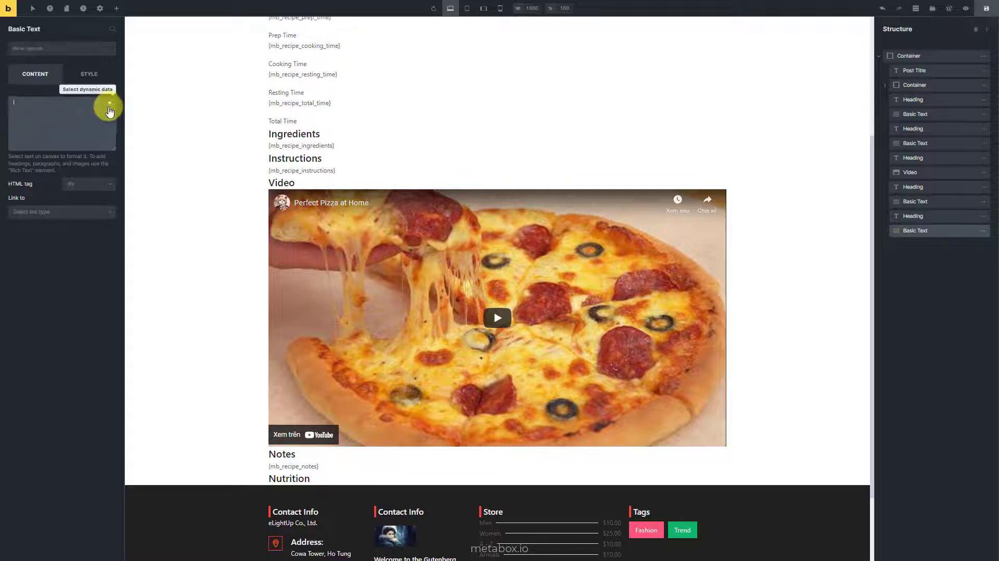
click(110, 105)
text(Nu)
click(78, 183)
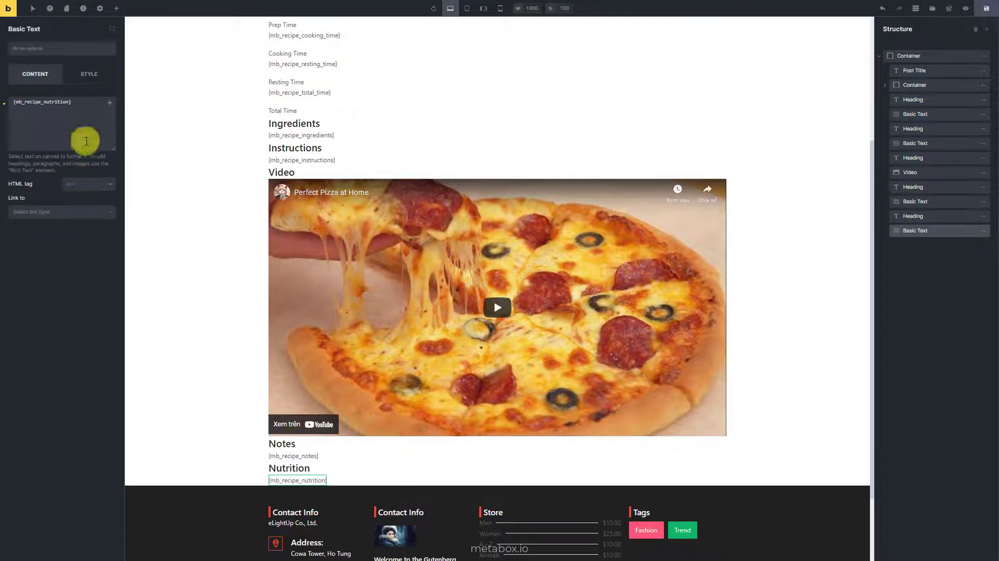
Add a Heading element below the nutrition text, reading "Equipment" with the h4 tag
click(115, 6)
click(99, 287)
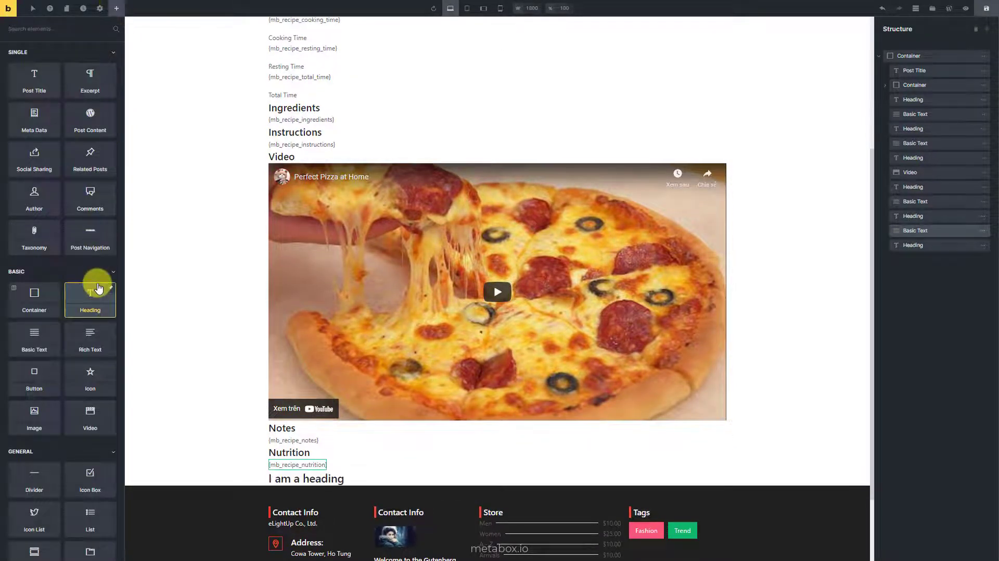
click(312, 477)
click(76, 105)
key(ctrl+a)
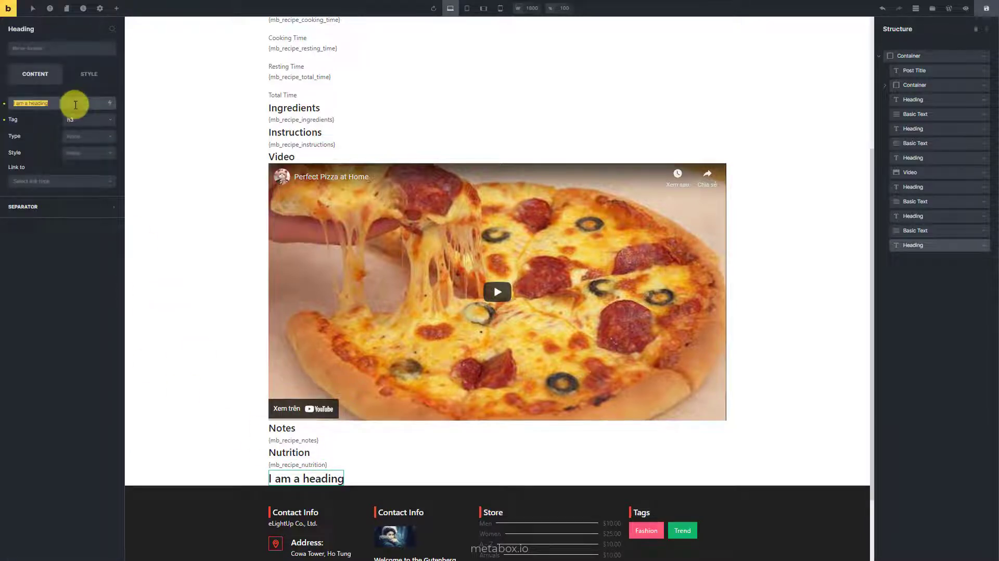
text(Equipment)
click(87, 119)
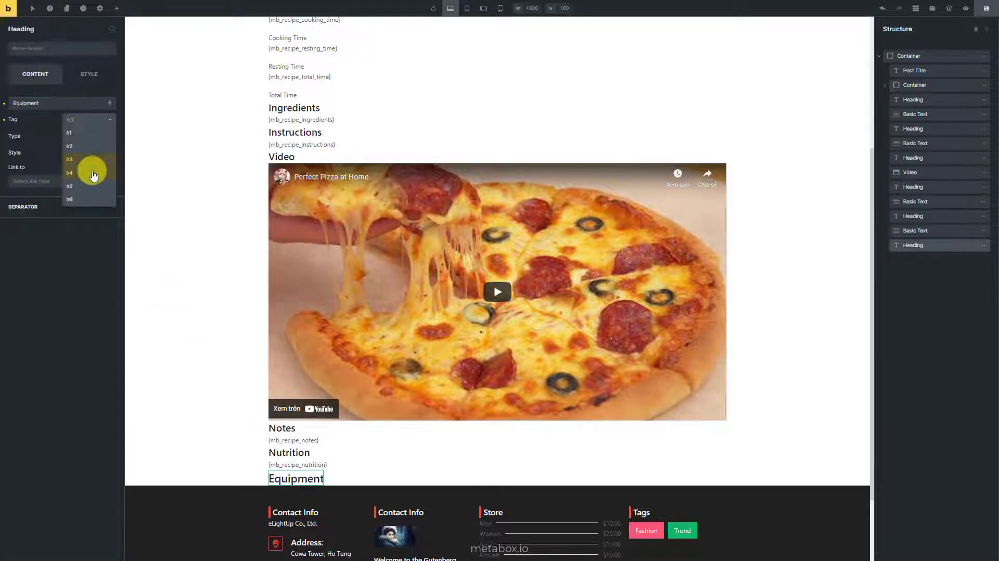
click(93, 173)
Add a Basic Text element below the Equipment heading and replace its placeholder with the recipe's dynamic Equipment field
click(116, 7)
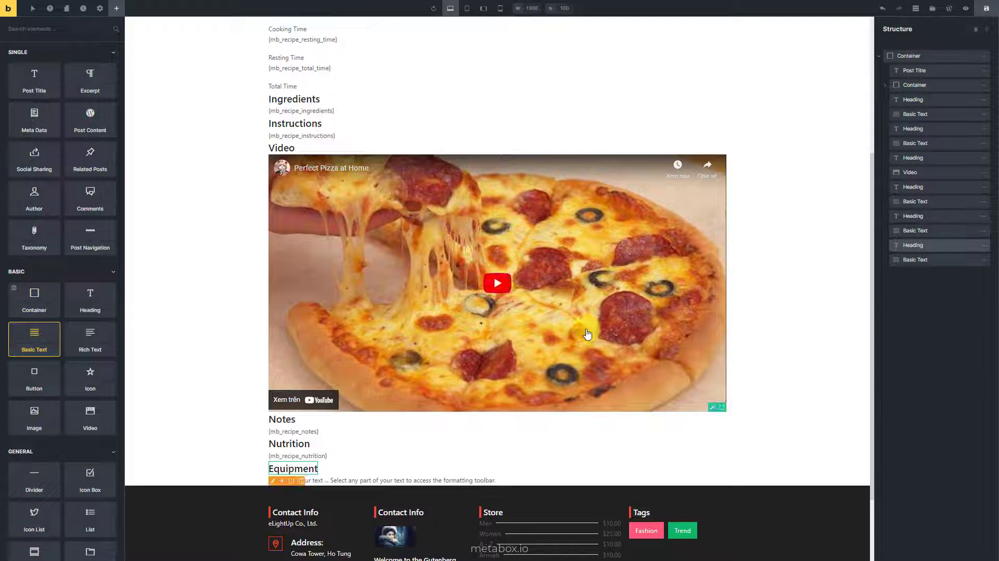
click(984, 260)
triple_click(82, 111)
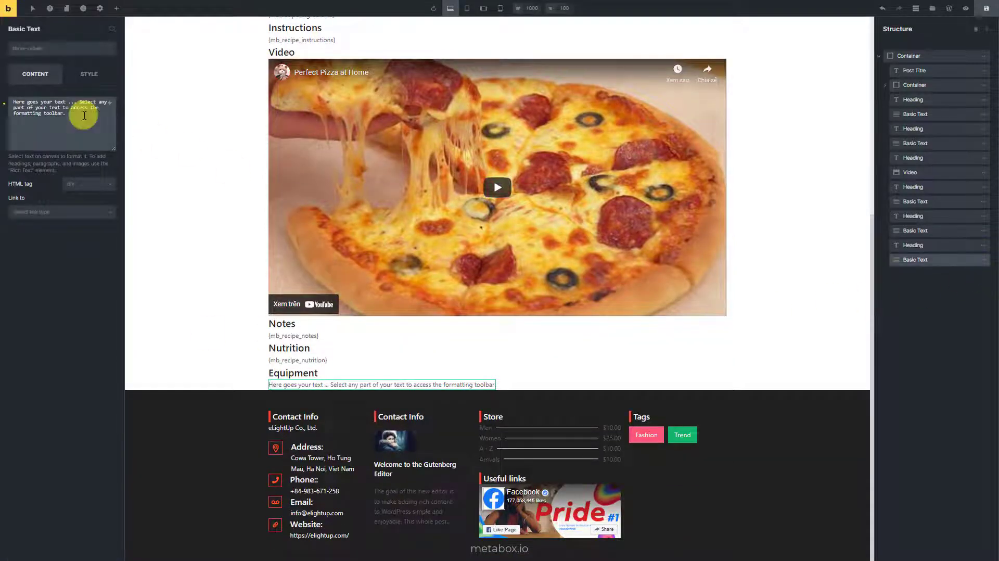
key(BackSpace)
click(109, 103)
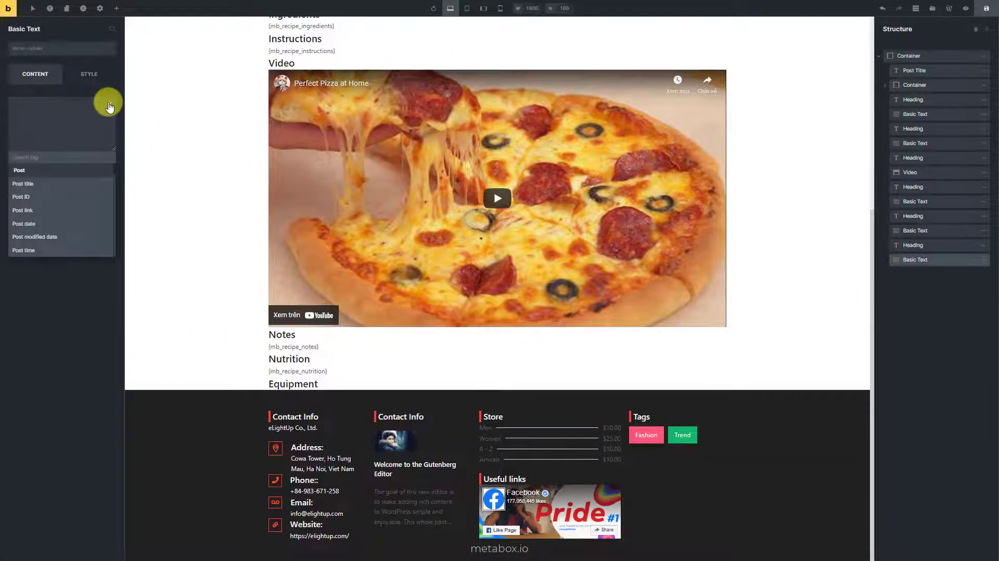
text(equ)
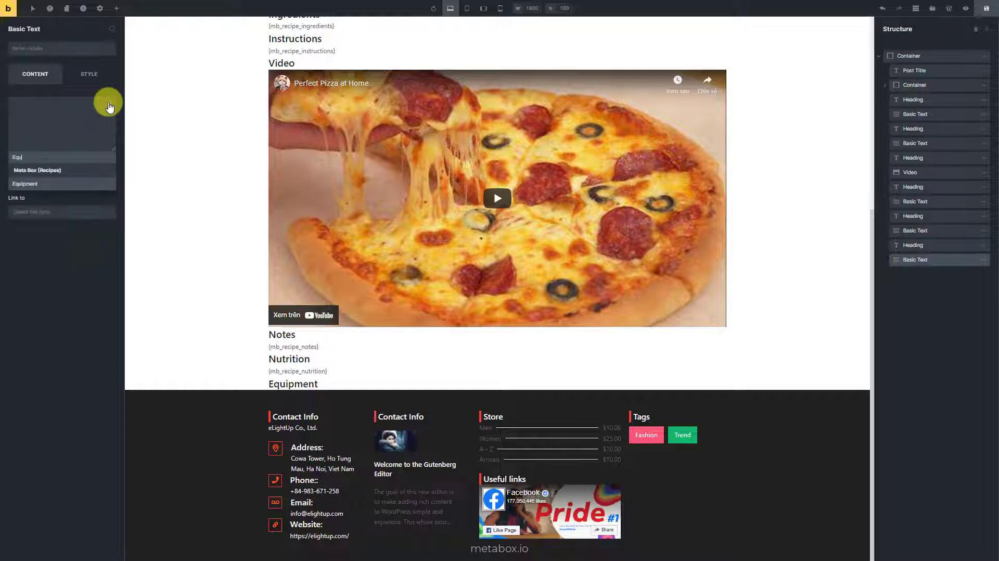
click(62, 185)
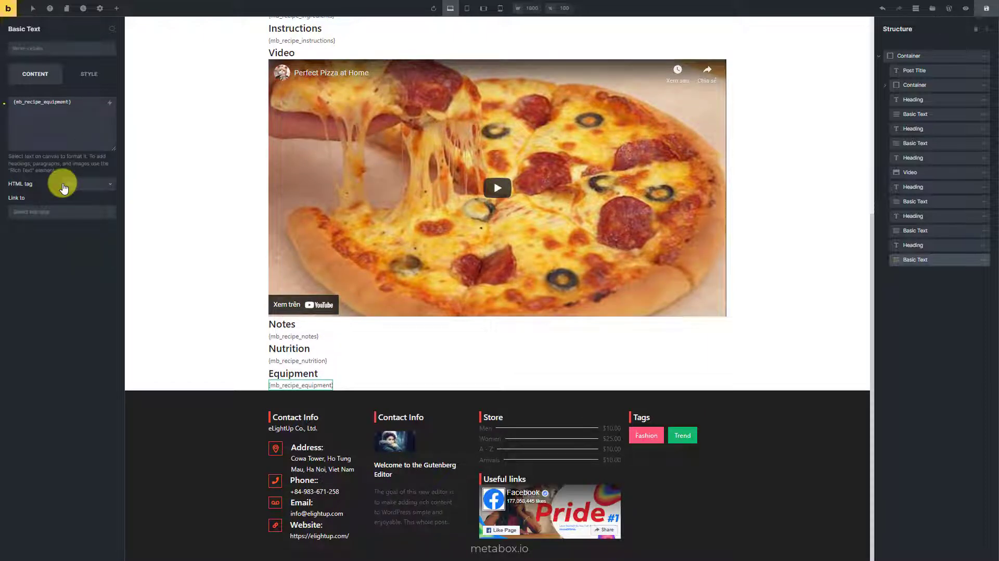
Save the template and review how all the recipe sections display on the live pizza recipe page
click(982, 9)
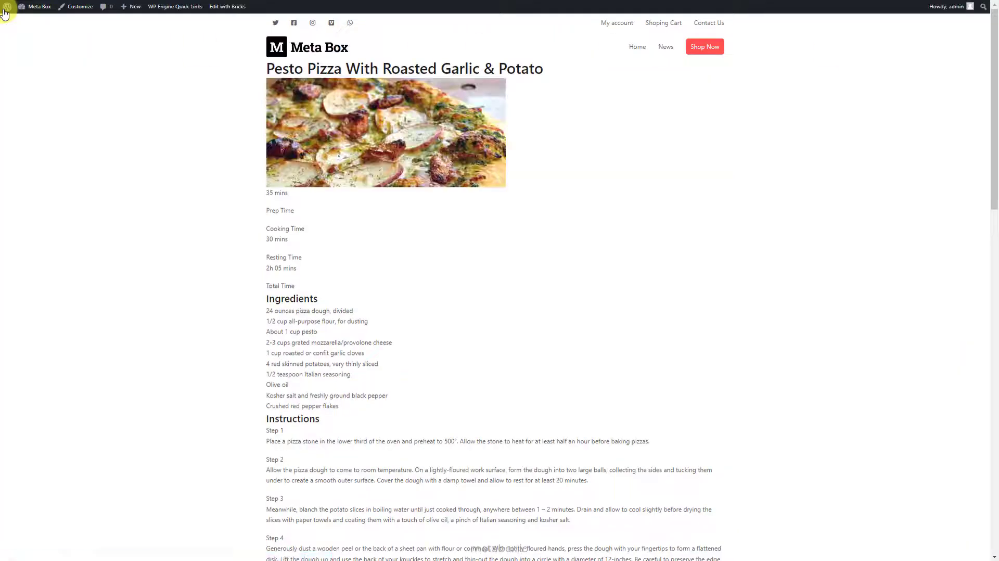
scroll(691, 148, down, 15)
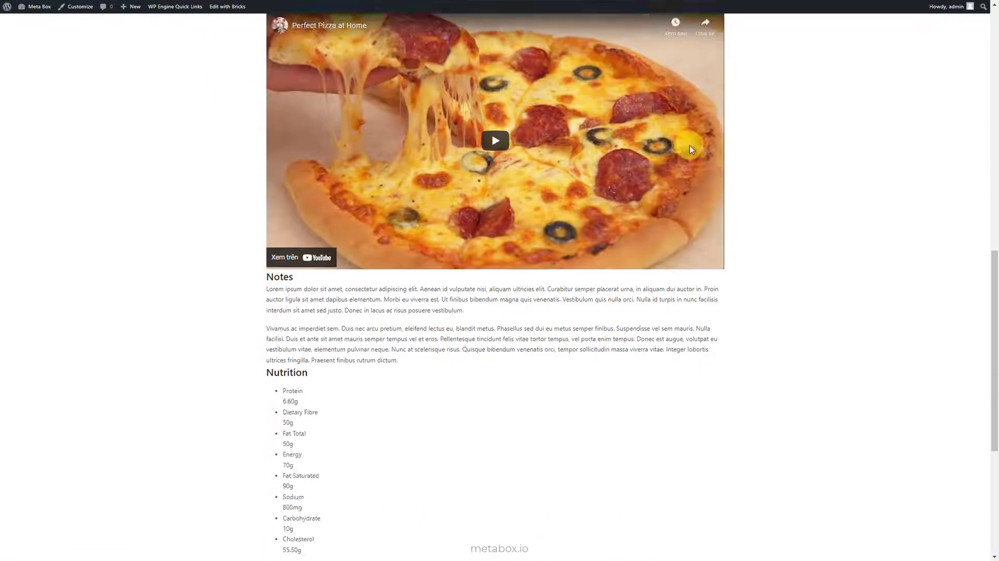
scroll(691, 150, up, 15)
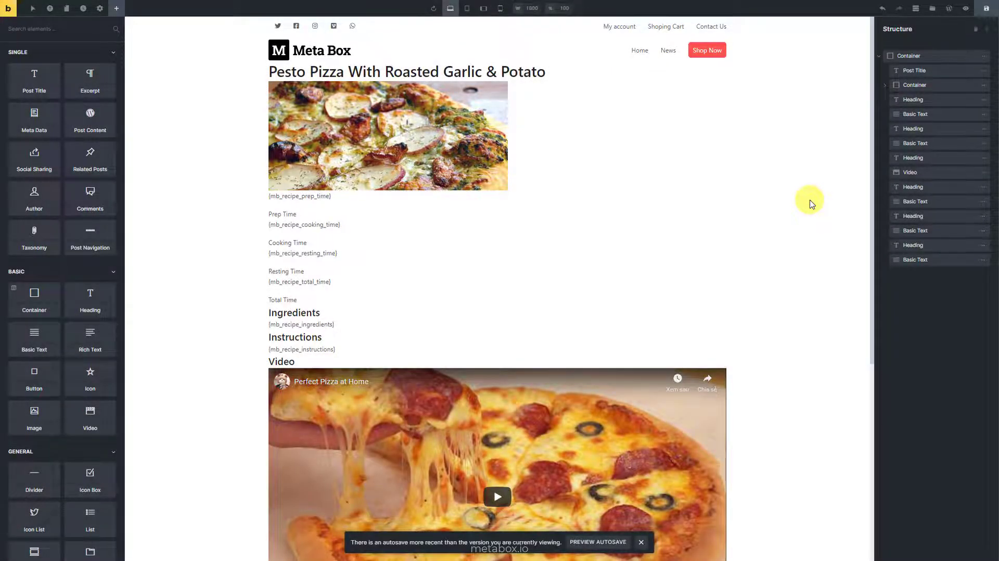
Set the outer container's top and bottom margins to 50 px
click(978, 55)
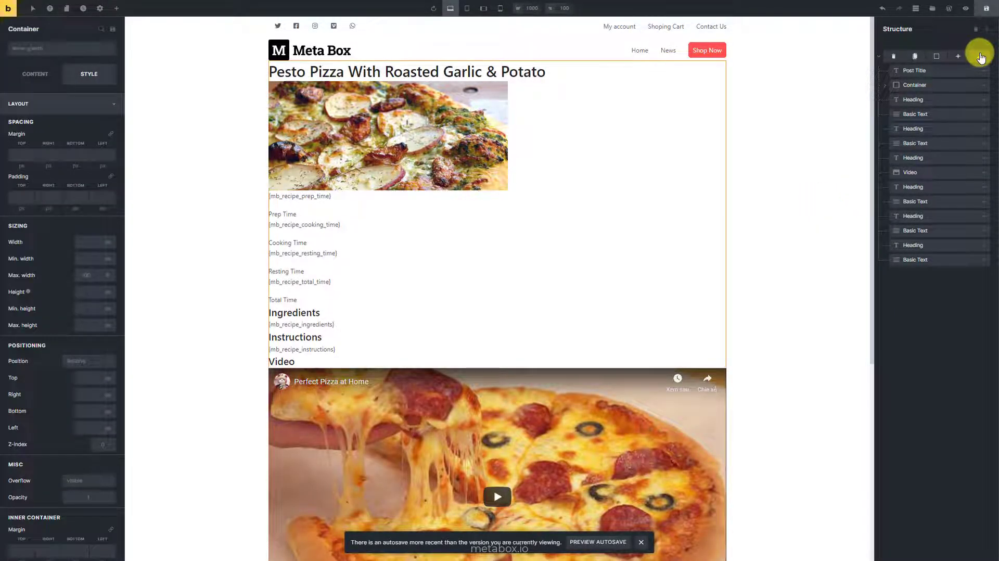
click(22, 156)
text(50)
click(67, 155)
text(50)
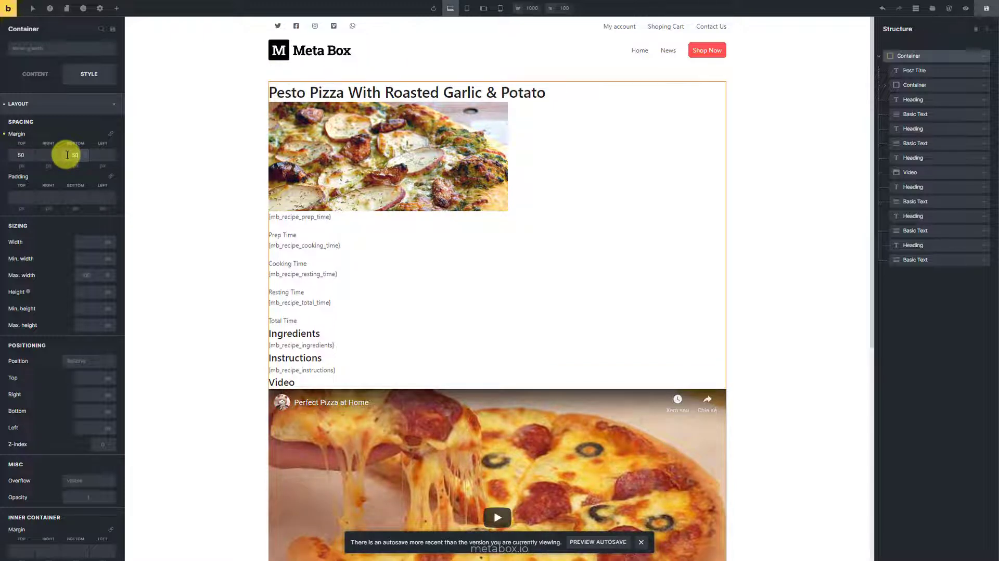
Set the top margin of the container holding the image and recipe times to 20 px and define its width in percent
click(973, 85)
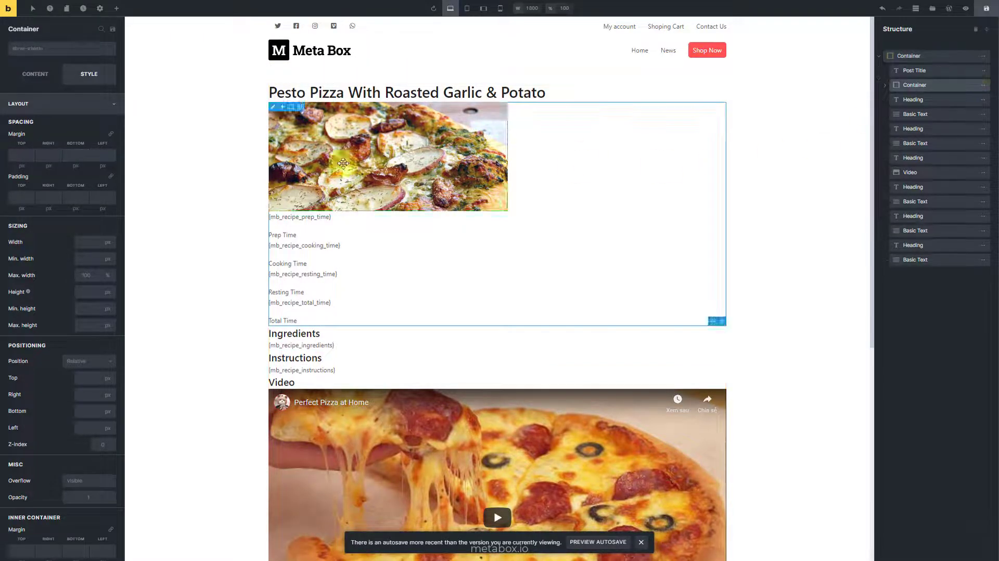
click(17, 154)
text(20)
click(108, 242)
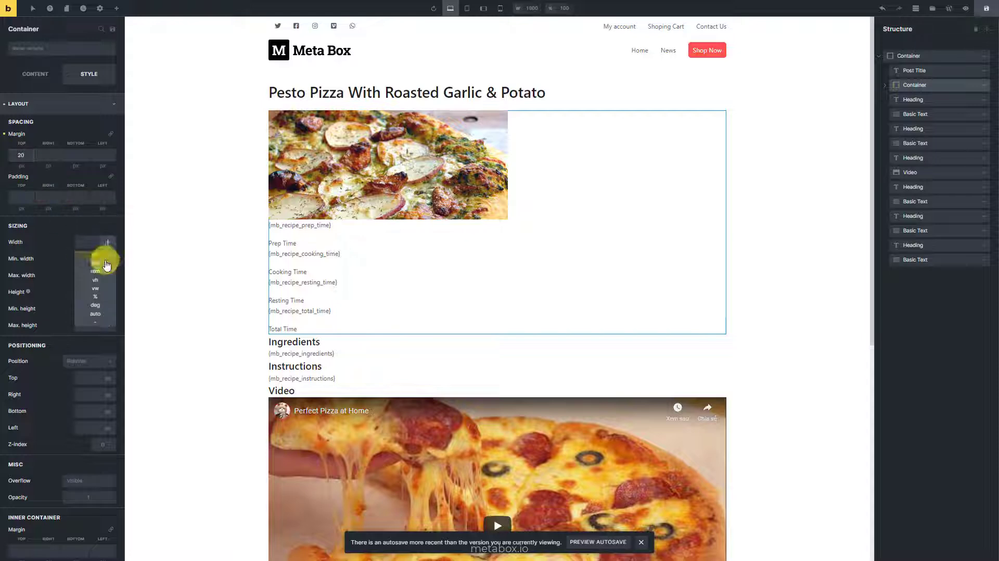
click(96, 296)
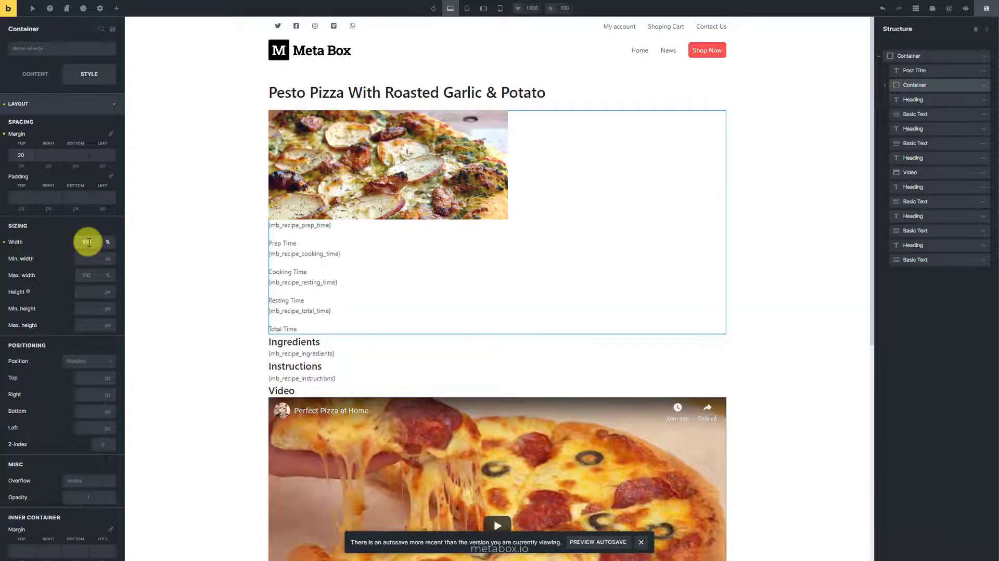
Lay out the container as a horizontal flex row with centered container alignment, space-between on the main axis and a centered cross axis
click(42, 76)
click(89, 135)
click(89, 151)
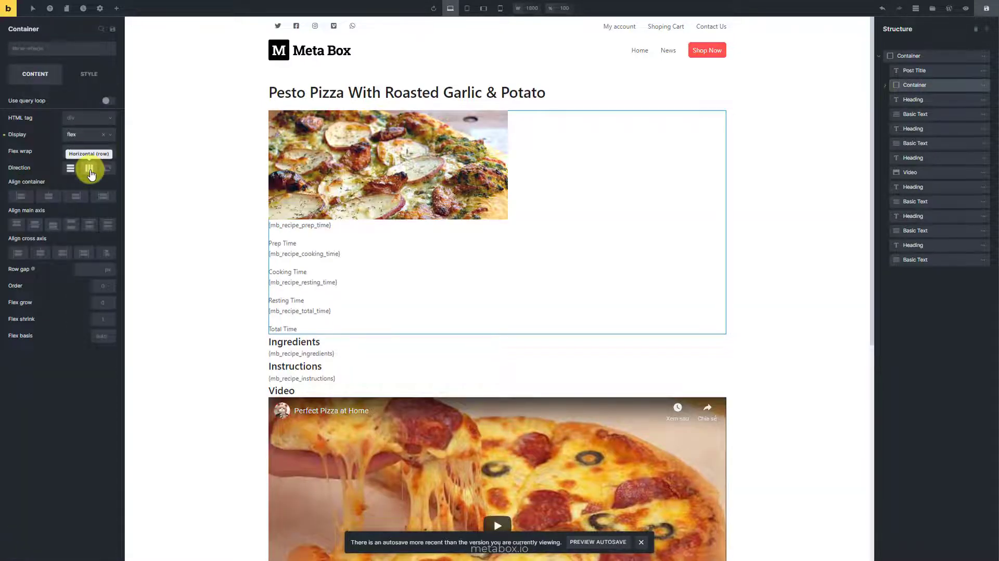
click(90, 169)
click(40, 254)
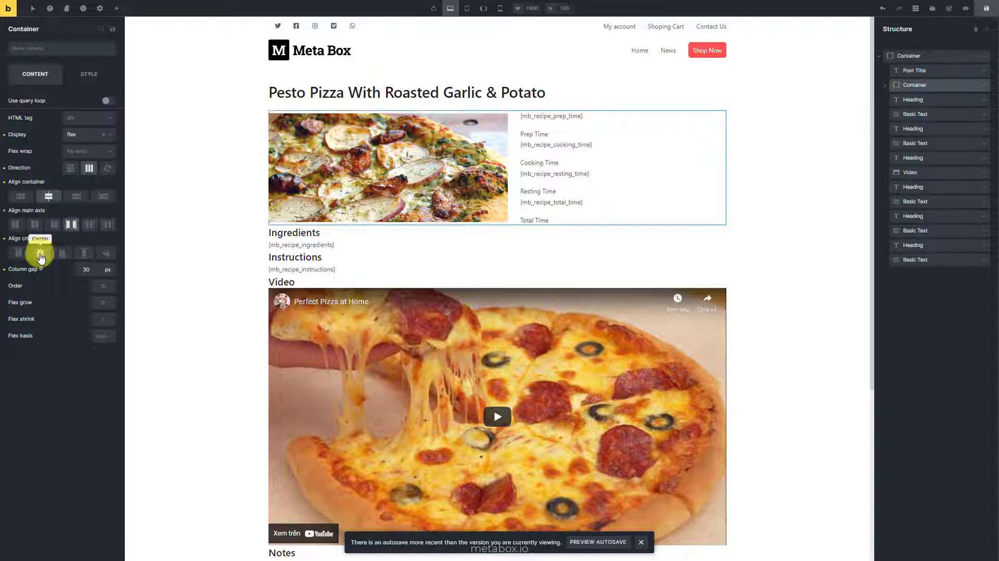
Set the column gap between the image and the recipe times to 50 px
click(92, 272)
text(30)
key(BackSpace)
key(BackSpace)
text(50)
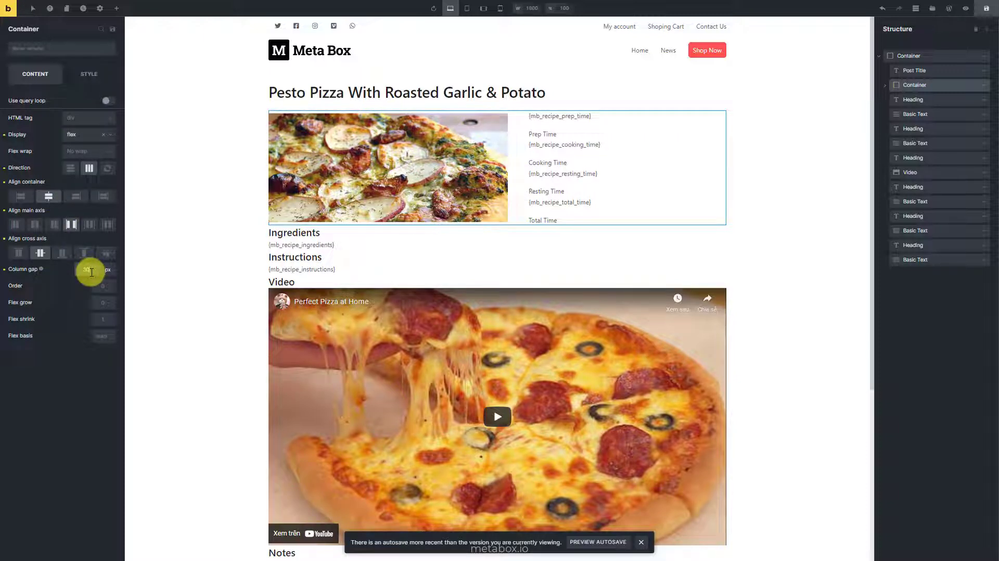
Set the width of the Image element inside the row container to 80%
click(885, 85)
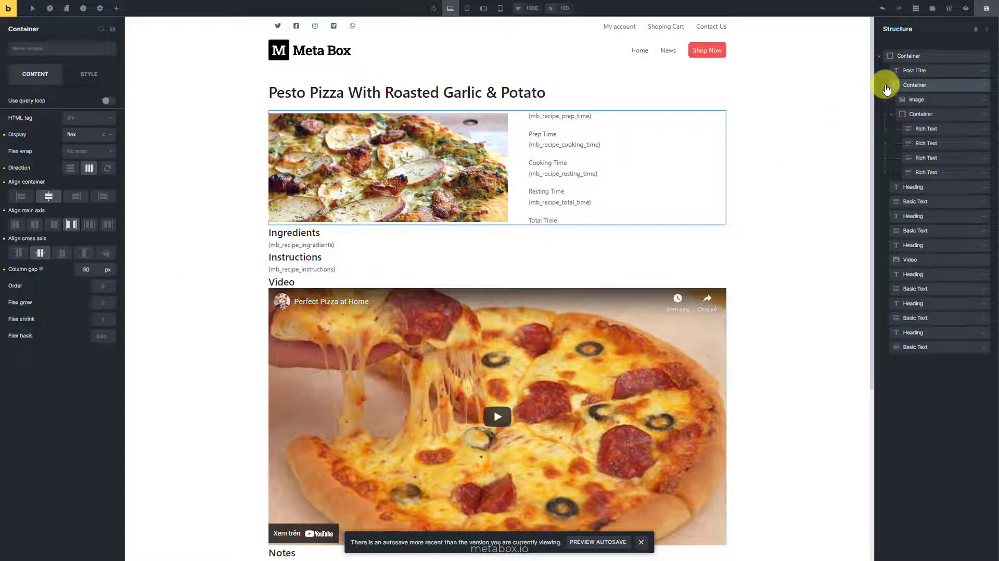
click(931, 100)
click(87, 75)
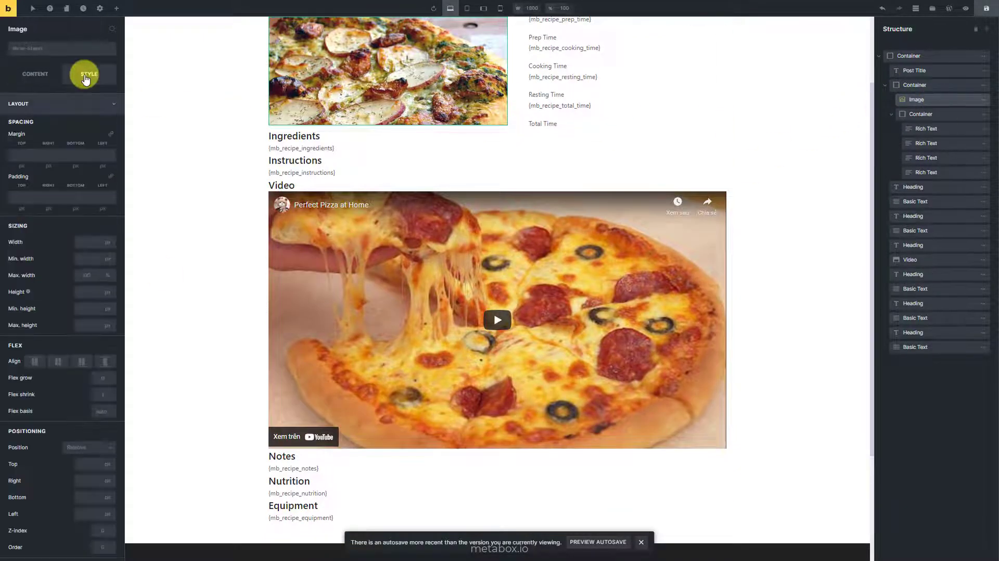
click(107, 242)
click(103, 286)
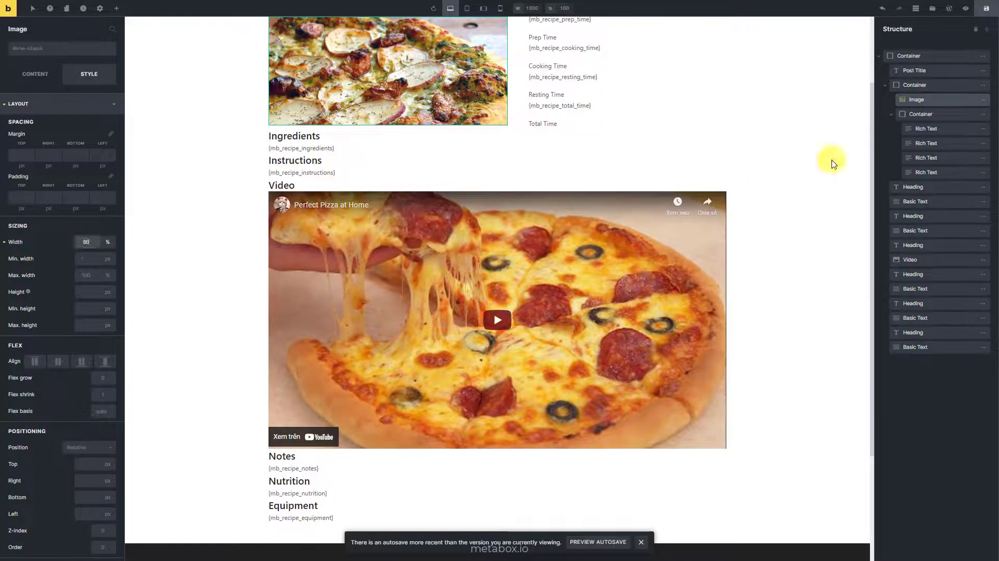
Set the width of the nested container holding the recipe time texts to 20%
click(932, 116)
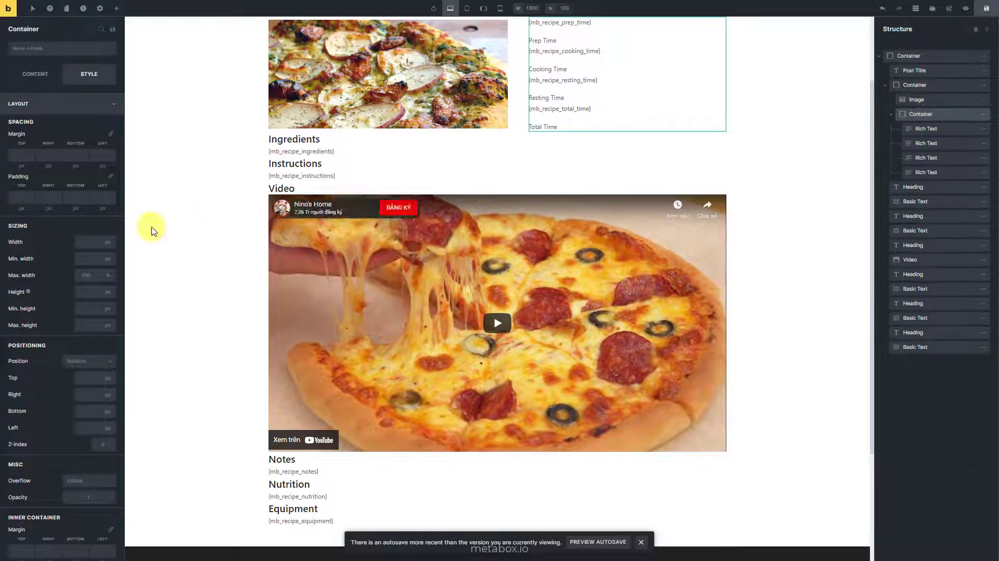
click(107, 242)
click(103, 292)
click(88, 244)
text(20)
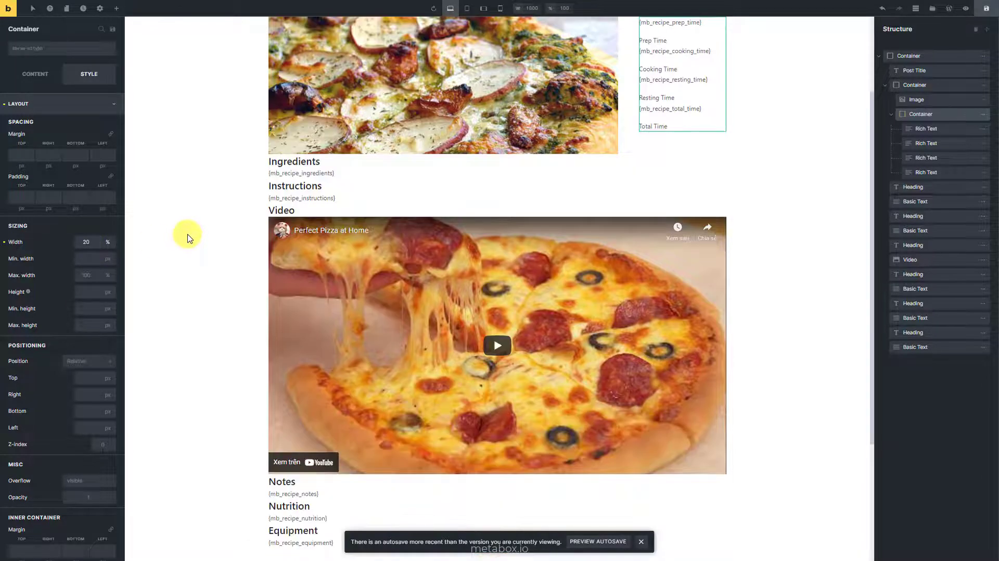
Create the global class recipe-specs on the Prep Time Rich Text element
click(948, 132)
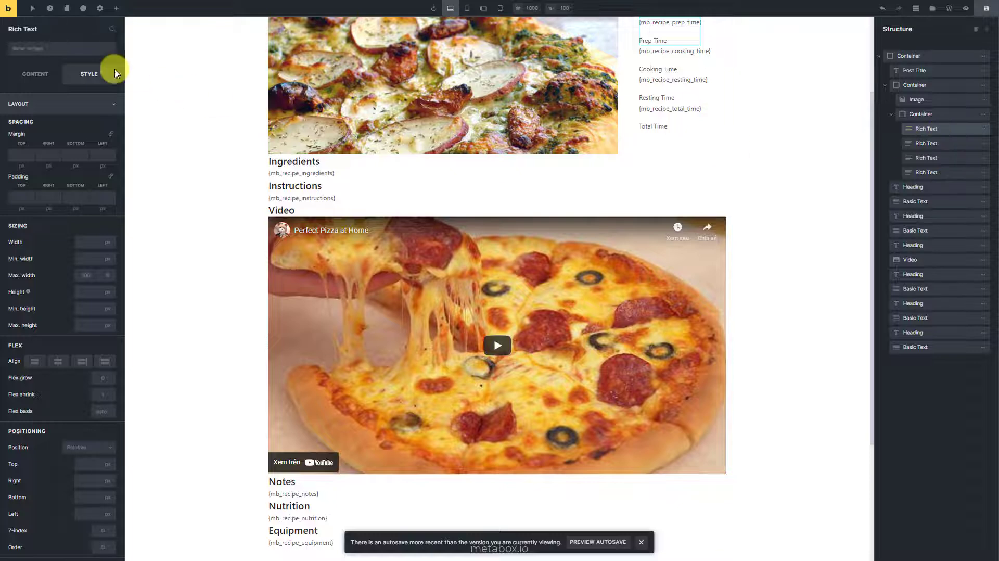
click(54, 46)
click(104, 67)
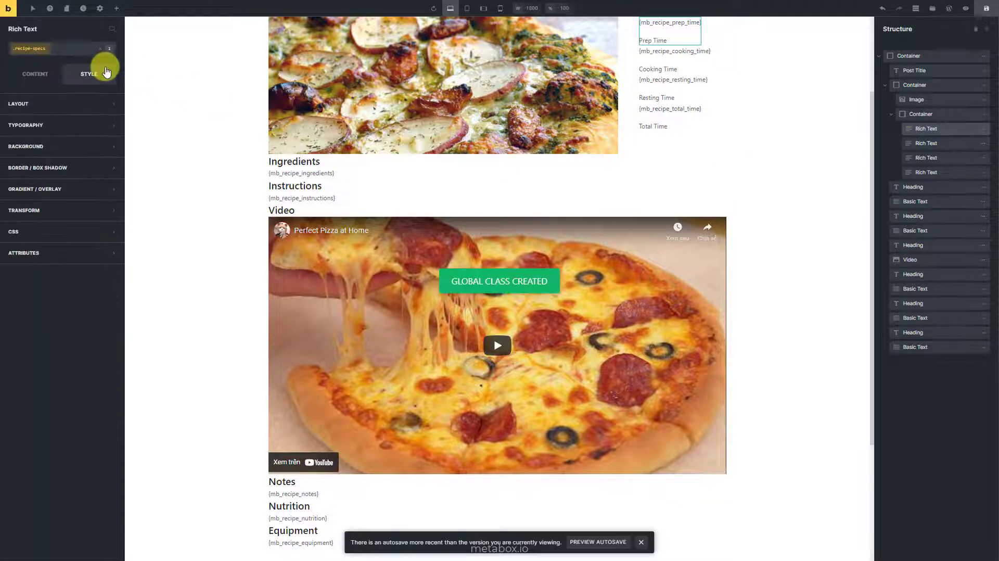
Set the recipe-specs class padding to 15 px top and bottom and 20 px right and left
click(22, 197)
text(15)
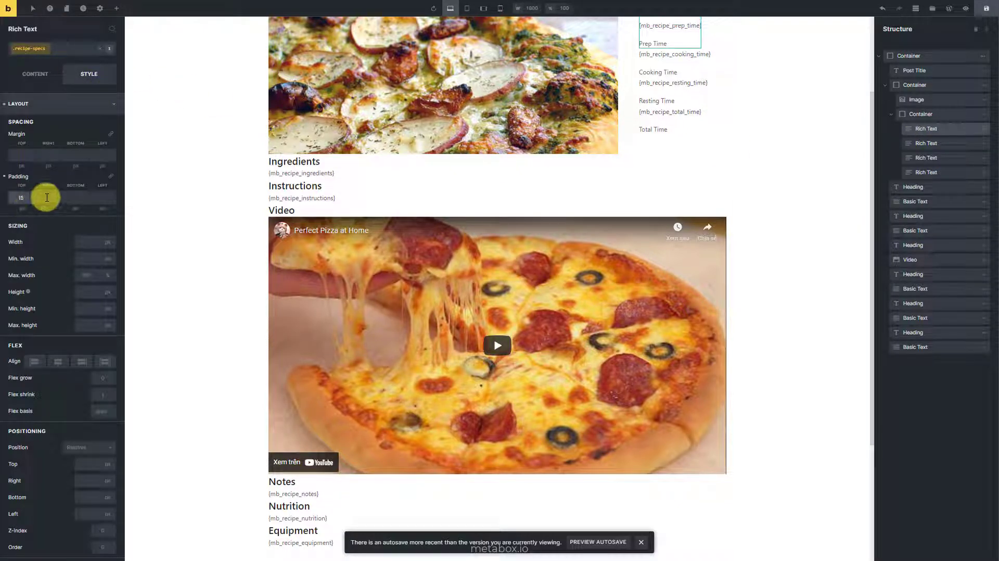
click(46, 197)
text(20)
click(73, 197)
text(15)
click(97, 197)
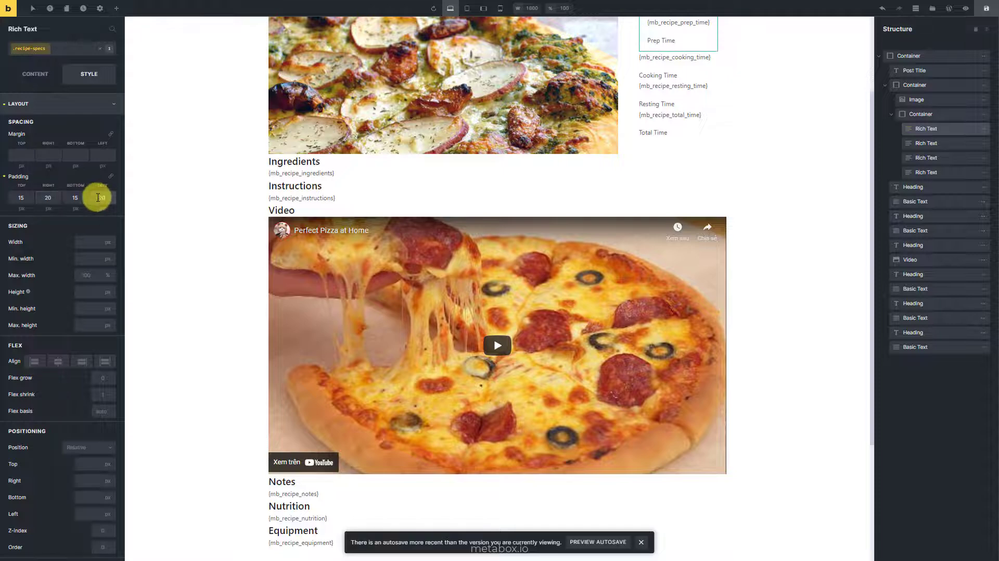
Set the recipe-specs class width to 100%
click(107, 242)
click(100, 293)
click(82, 241)
text(100)
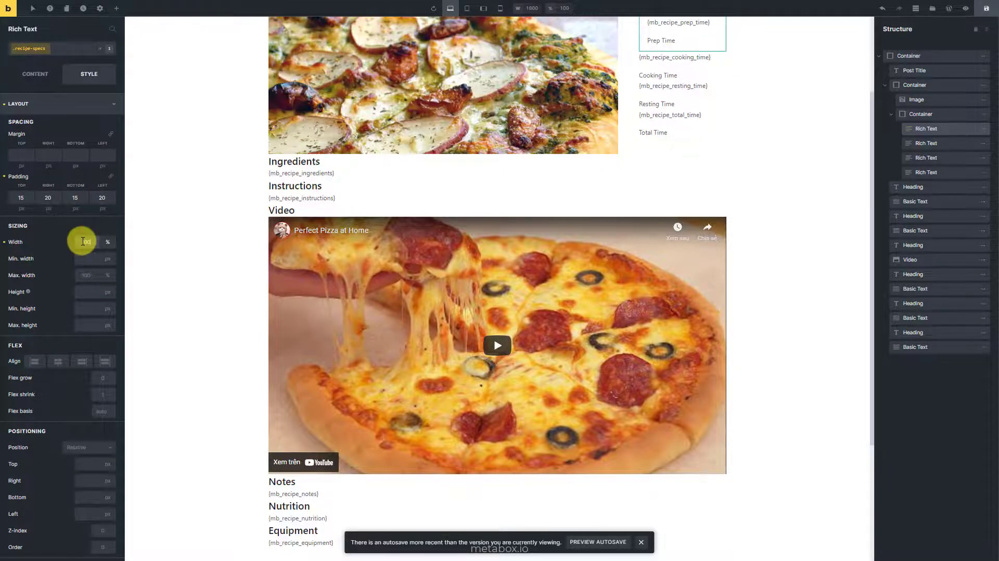
click(63, 104)
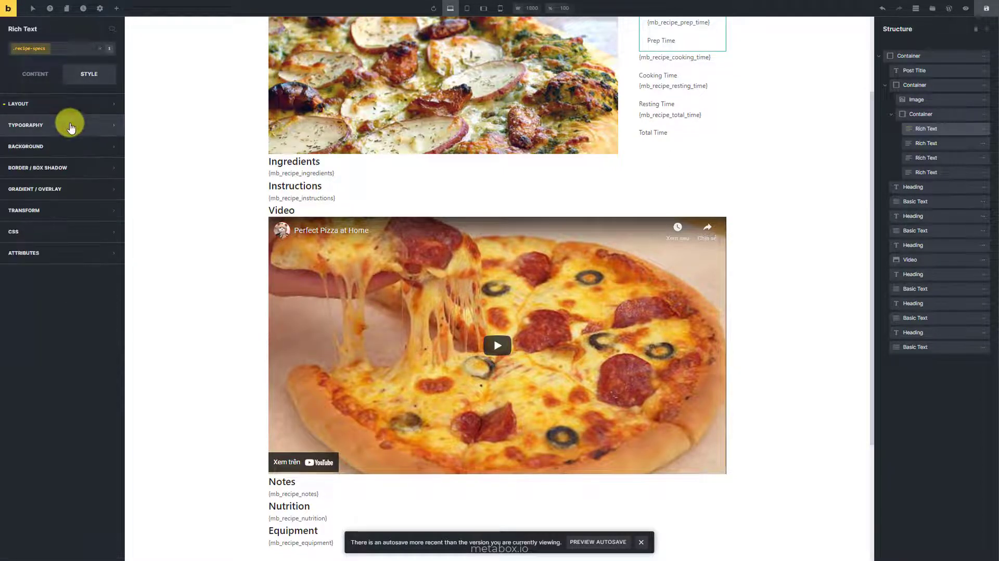
Center-align the text in the recipe-specs class typography
click(67, 125)
click(47, 191)
click(48, 125)
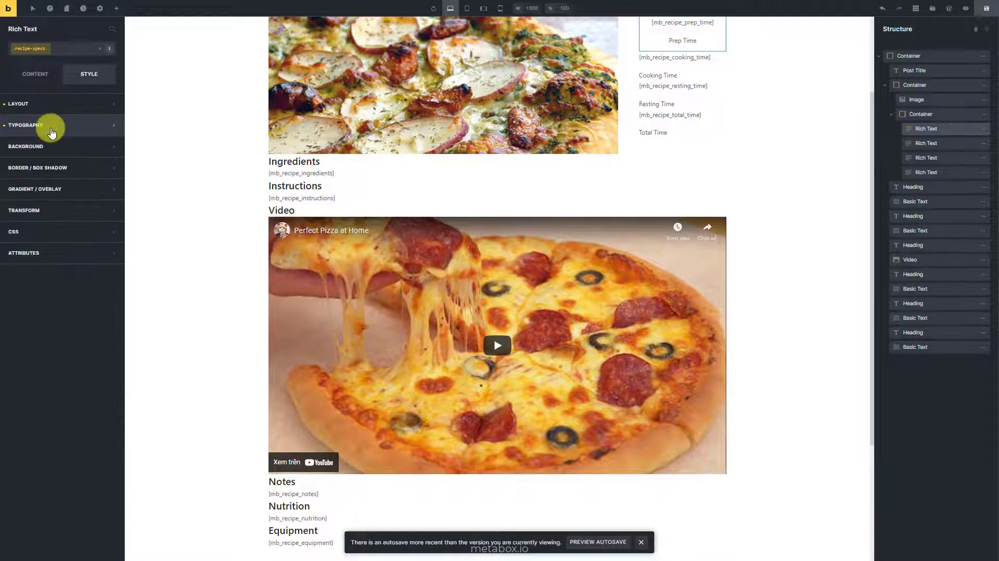
Set the recipe-specs border width to 1 px on the top, right and left and 0 on the bottom
click(47, 168)
click(108, 187)
click(48, 227)
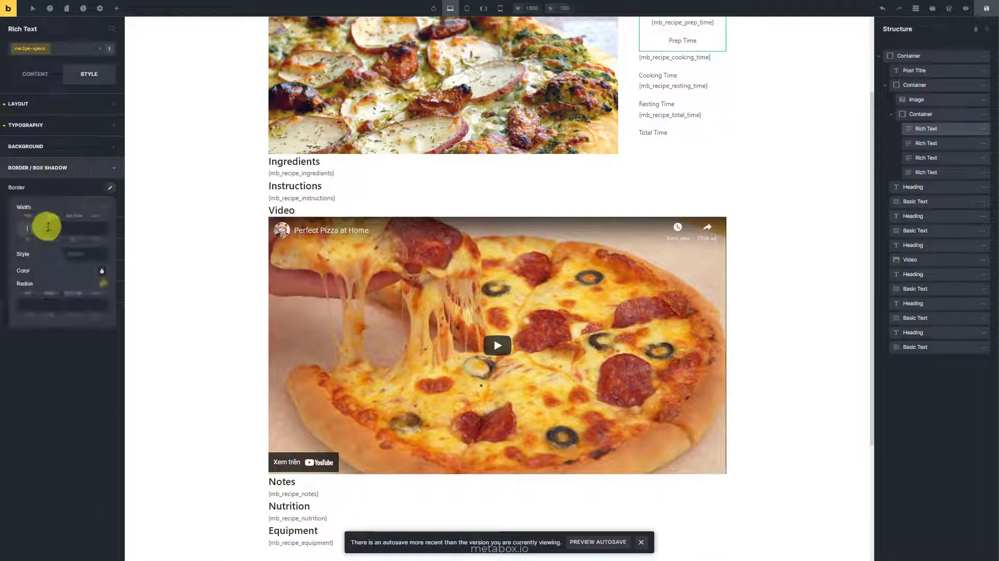
text(1)
click(94, 228)
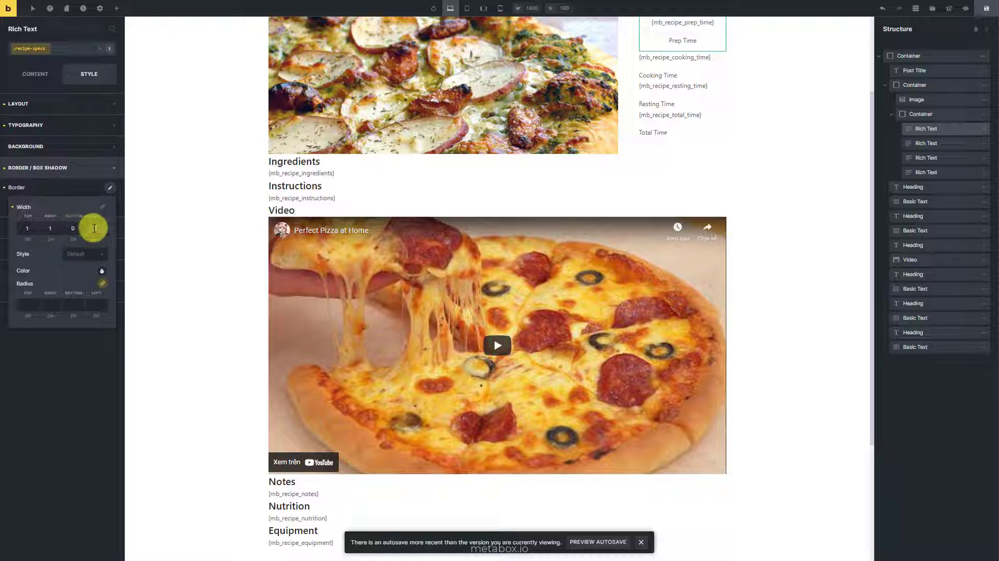
text(1)
Make the recipe-specs border solid with the hex color e4d5d1
click(98, 255)
click(91, 293)
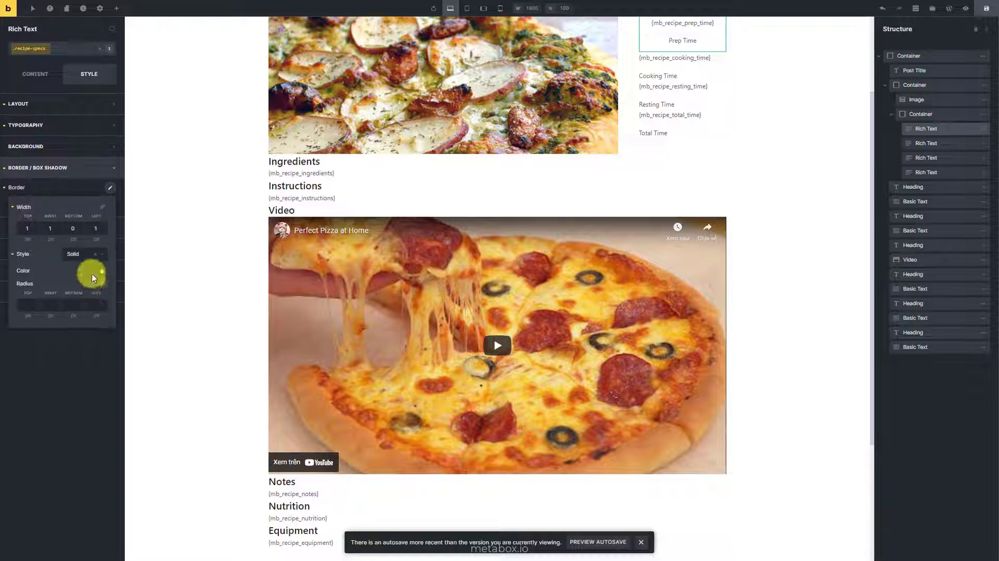
click(101, 270)
click(78, 402)
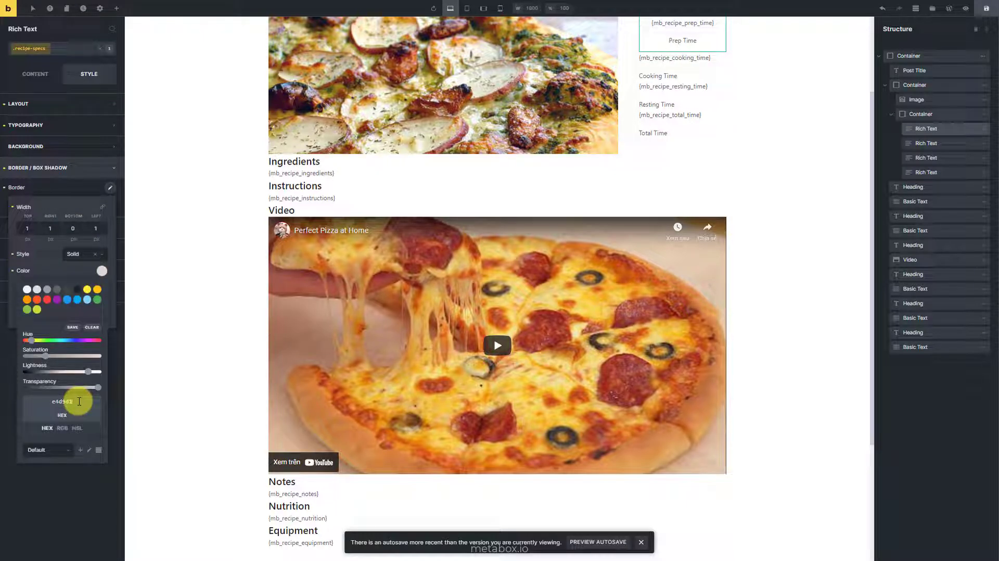
Apply the recipe-specs class to the Cooking Time, Resting Time and Total Time Rich Text elements
click(929, 144)
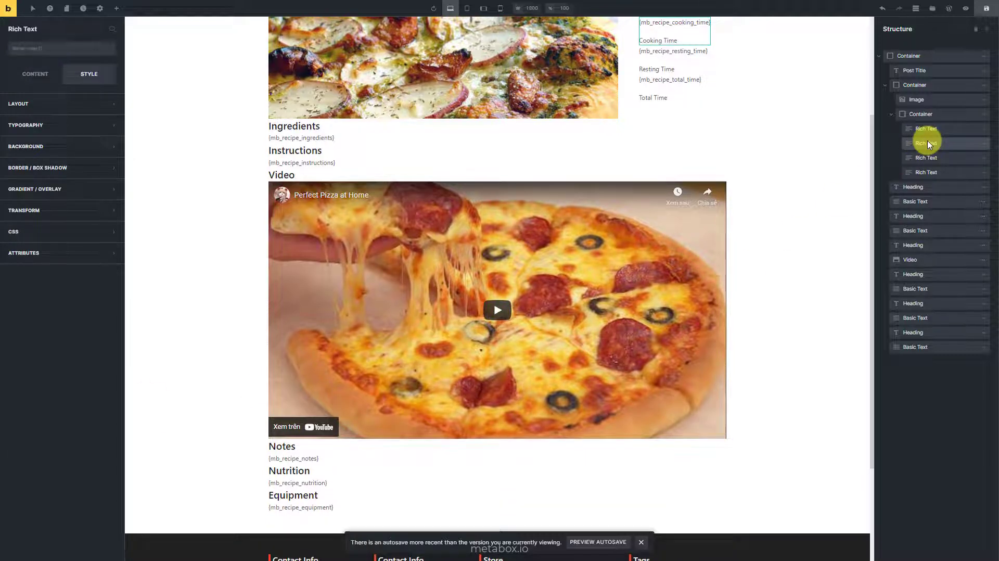
click(67, 48)
click(62, 124)
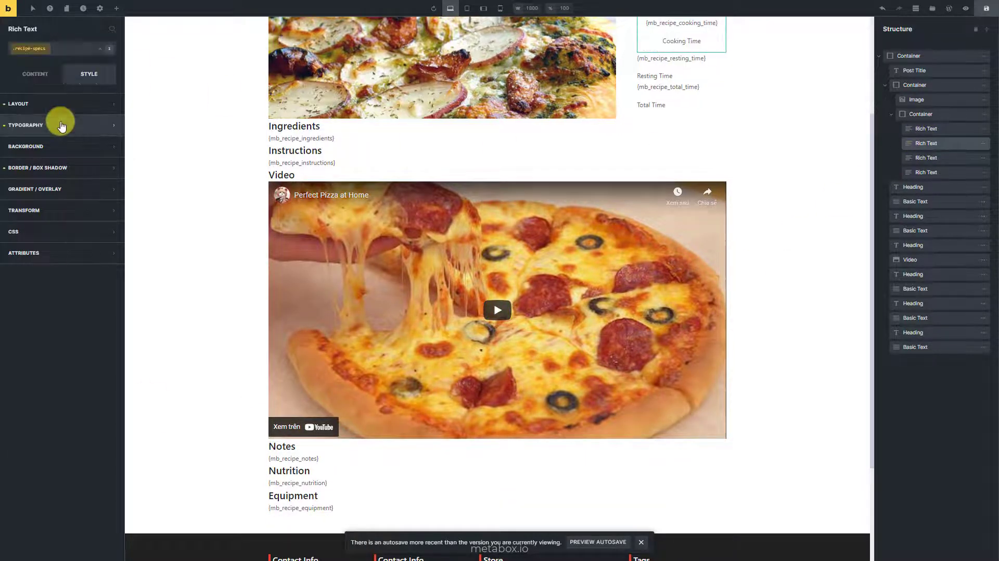
click(957, 158)
click(67, 48)
click(61, 123)
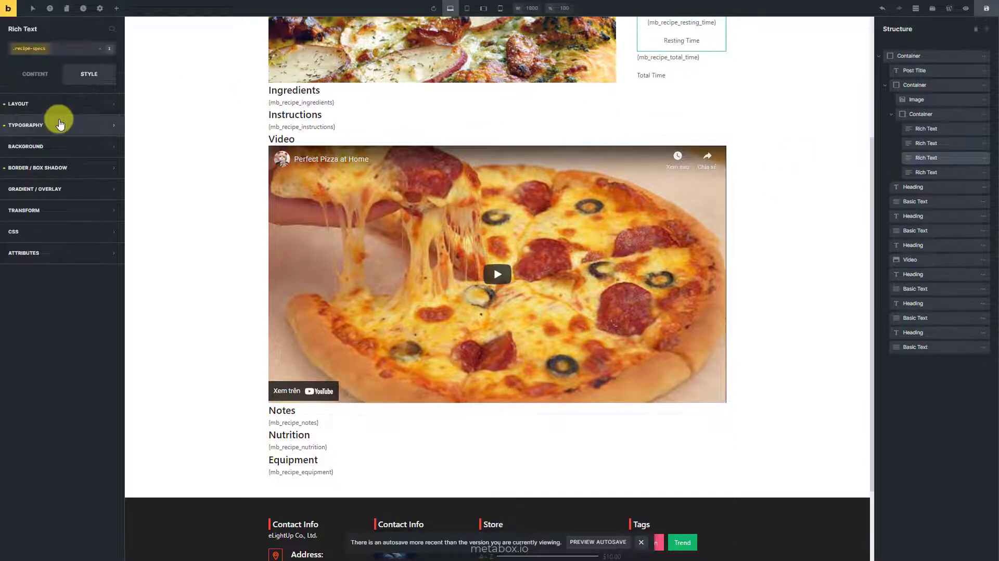
click(942, 172)
click(68, 48)
click(56, 119)
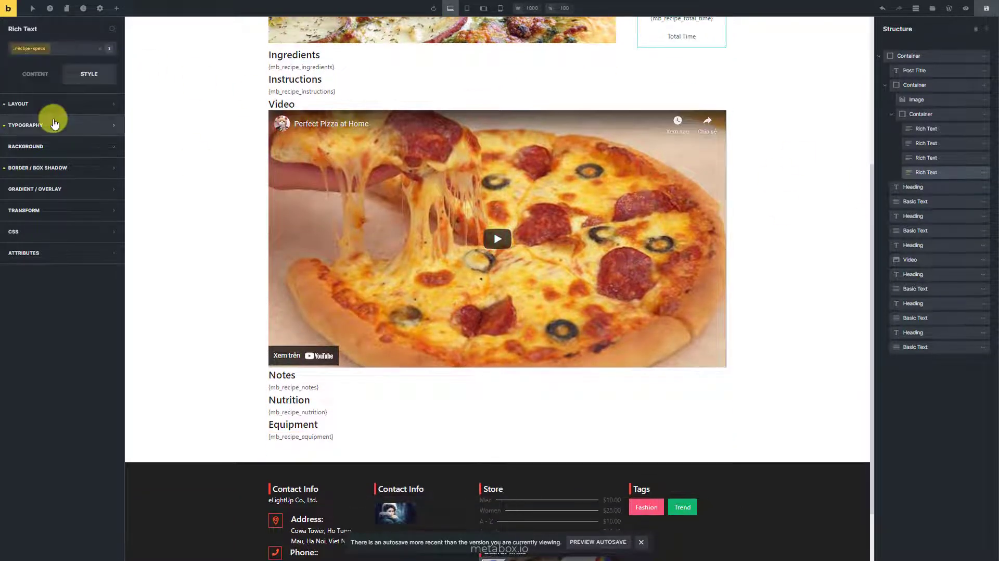
Set a 1 px bottom border width on the Total Time element itself, outside the recipe-specs class
click(68, 47)
click(67, 167)
click(108, 188)
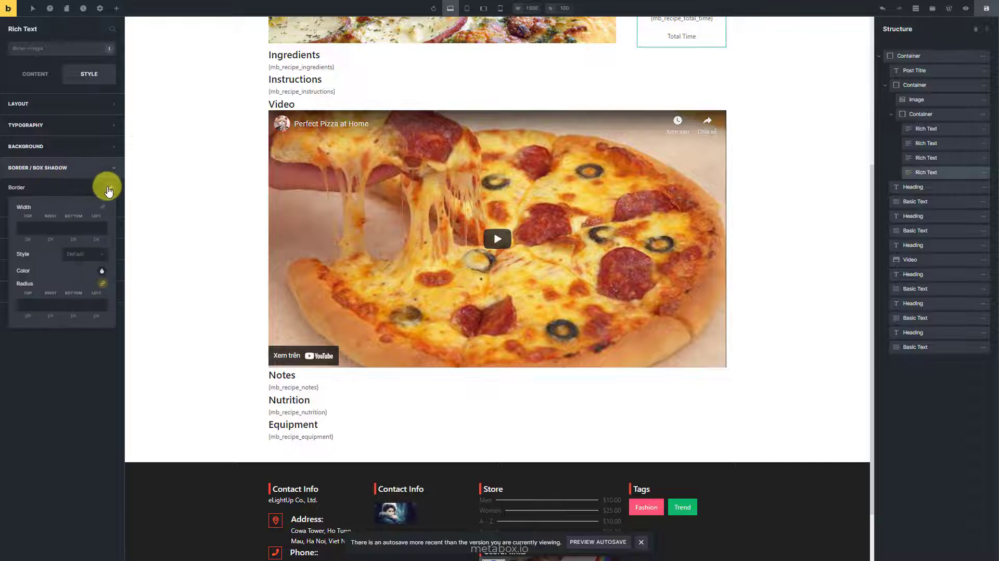
click(71, 228)
text(1)
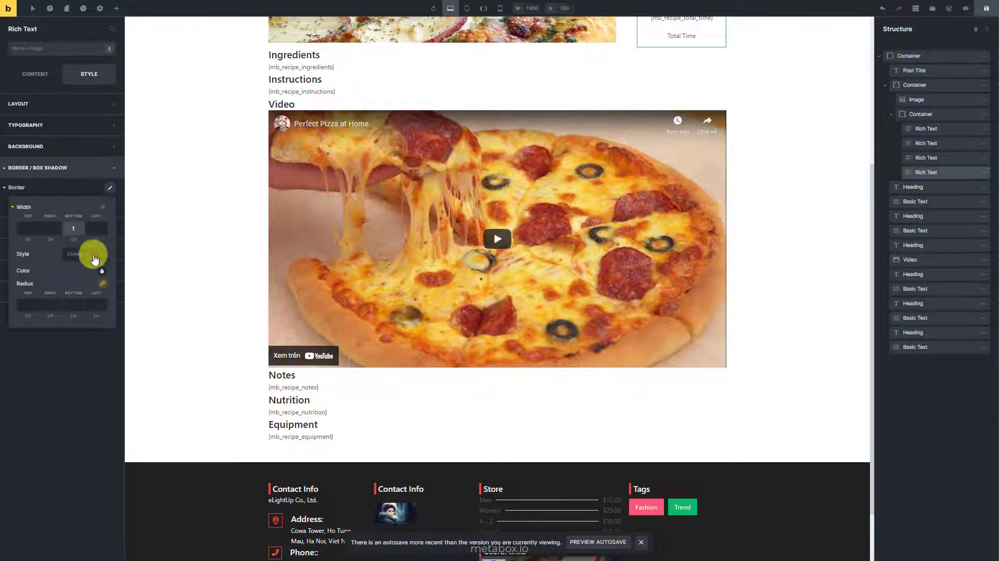
Make the Total Time element's bottom border solid with the hex color e4d5d1
click(86, 254)
click(86, 294)
click(102, 271)
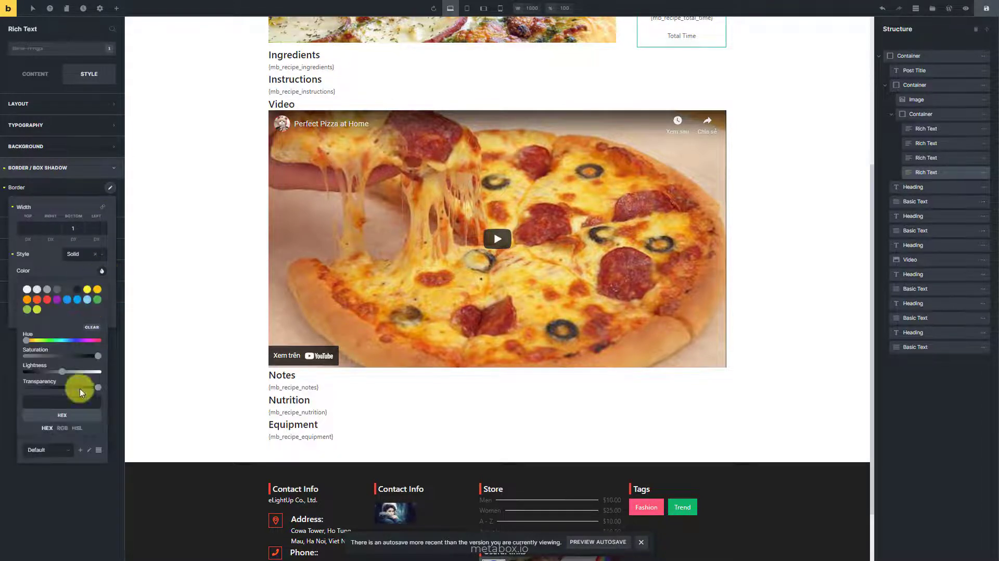
click(76, 402)
text(e4d5d1)
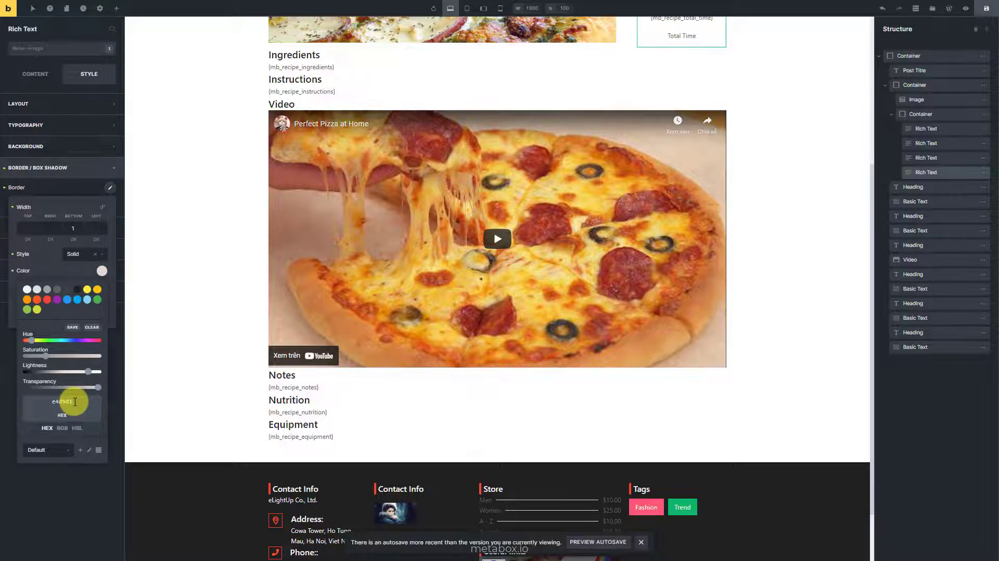
Set a 20 px top margin on the Ingredients, Instructions and Video headings
click(923, 190)
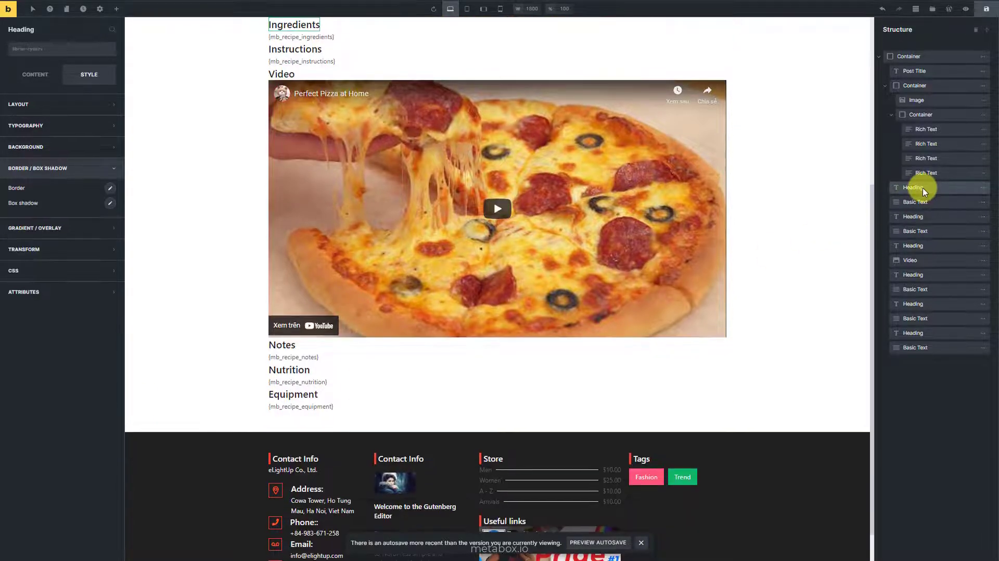
click(76, 103)
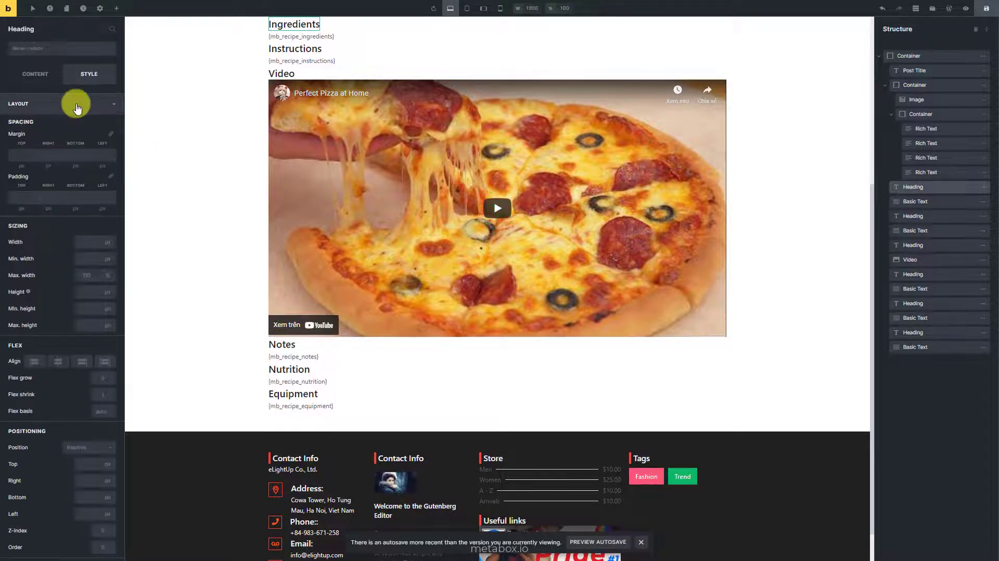
click(923, 216)
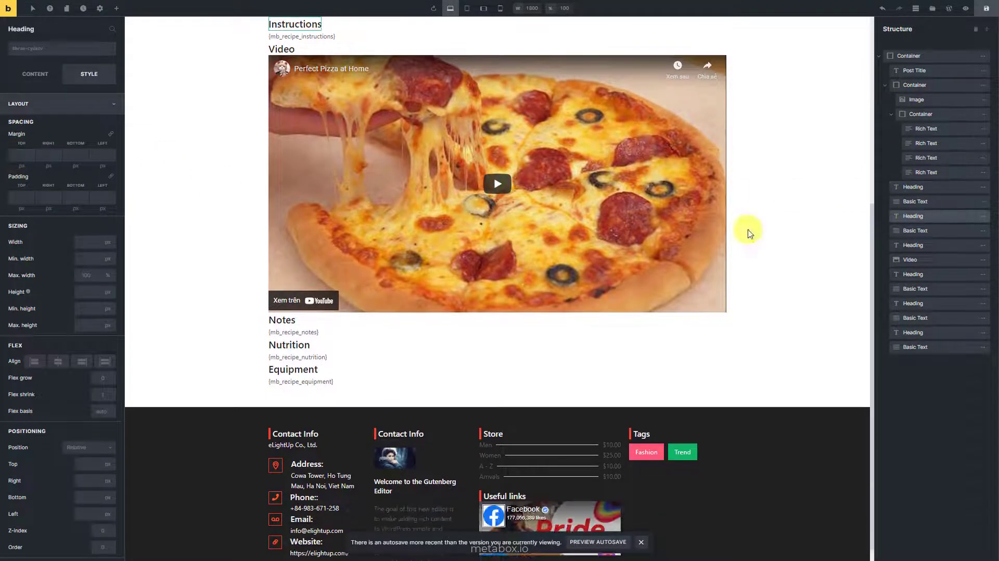
click(921, 245)
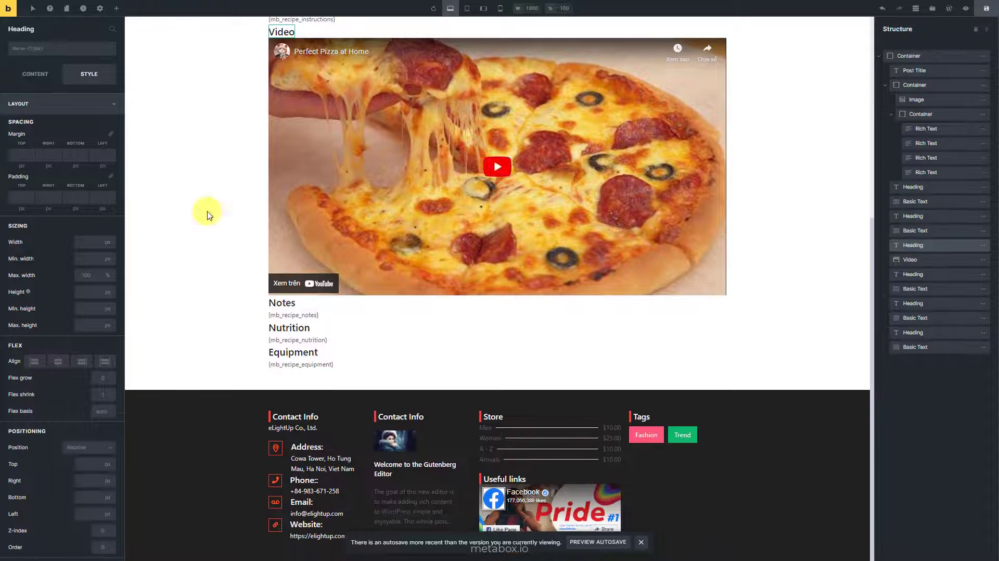
click(21, 155)
text(20)
Set a 20 px top margin on the Notes, Nutrition and Equipment headings
click(923, 274)
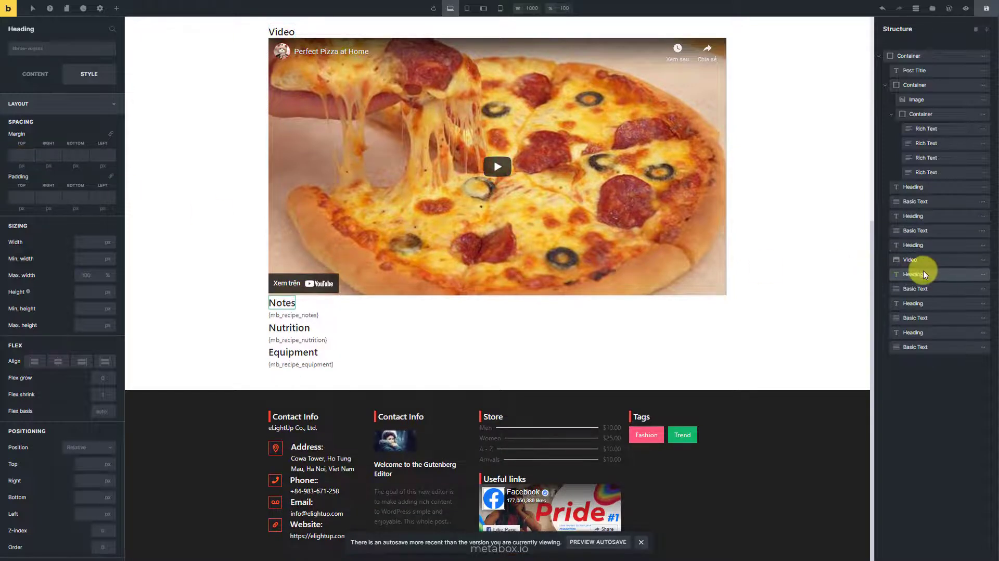
click(22, 154)
text(20)
click(914, 304)
click(20, 155)
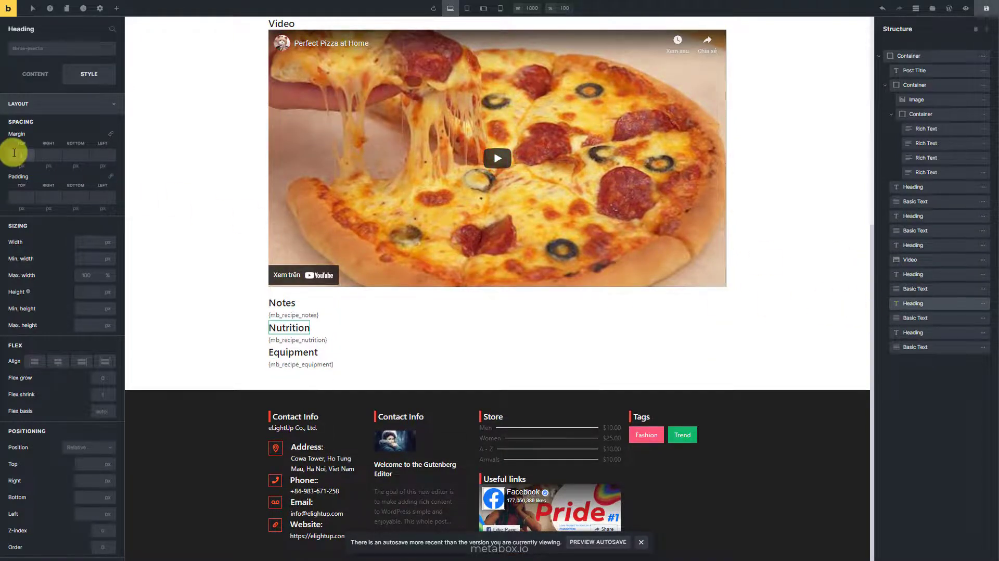
text(20)
click(911, 334)
click(23, 154)
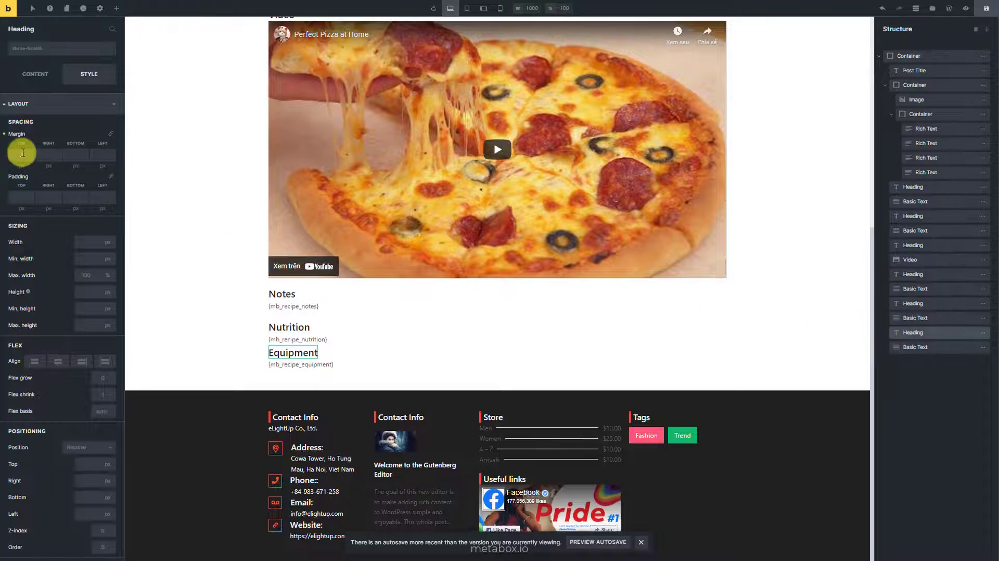
text(20)
Save the template and review the full Pesto Pizza With Roasted Garlic & Potato page on the front end
scroll(174, 165, up, 7)
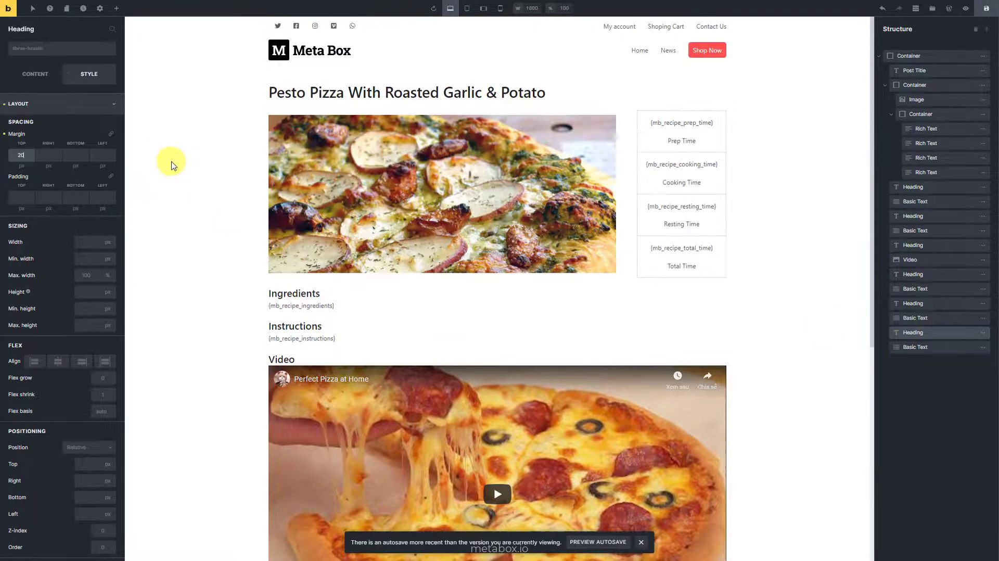
click(986, 7)
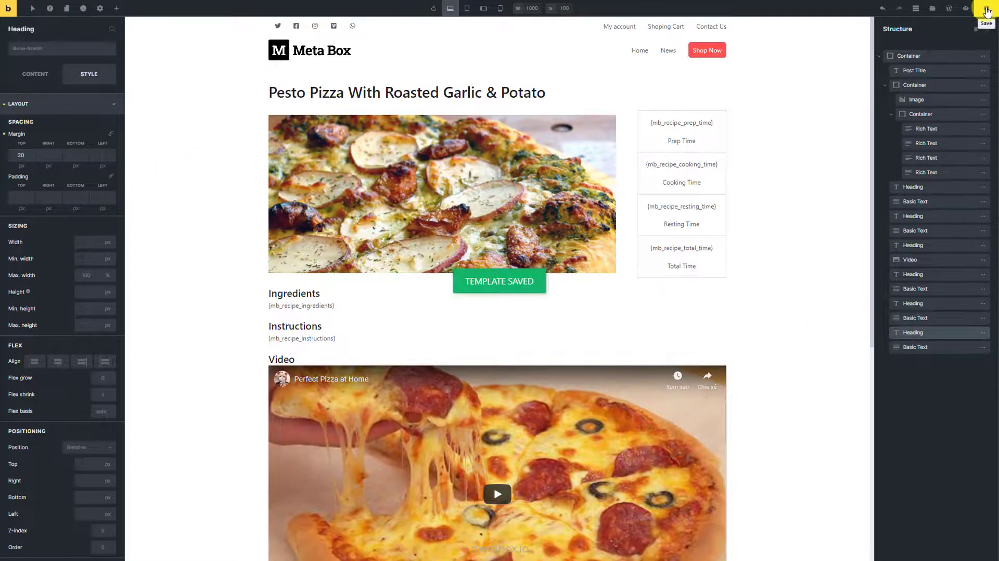
click(10, 9)
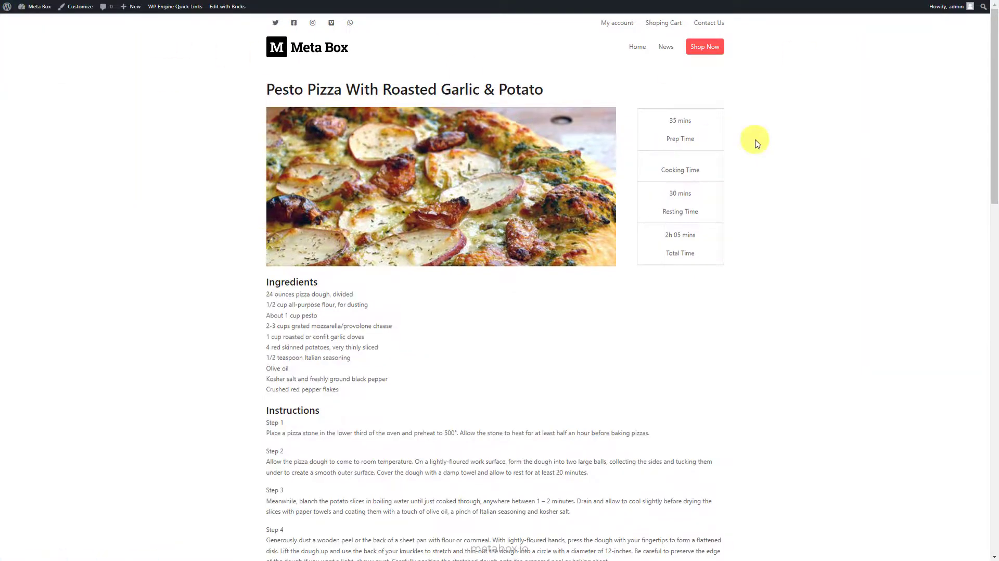
scroll(754, 145, down, 10)
scroll(755, 144, down, 5)
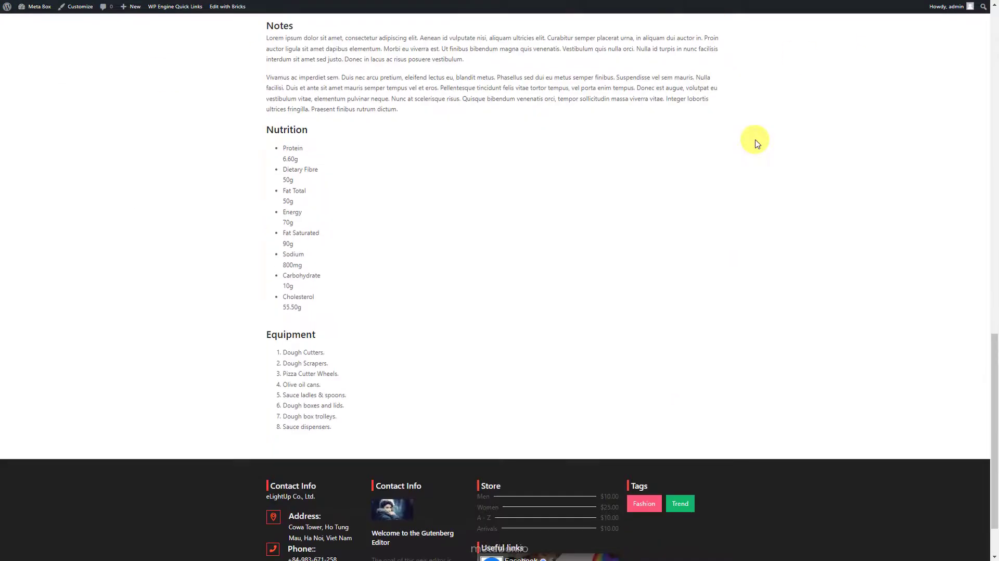
scroll(755, 143, up, 15)
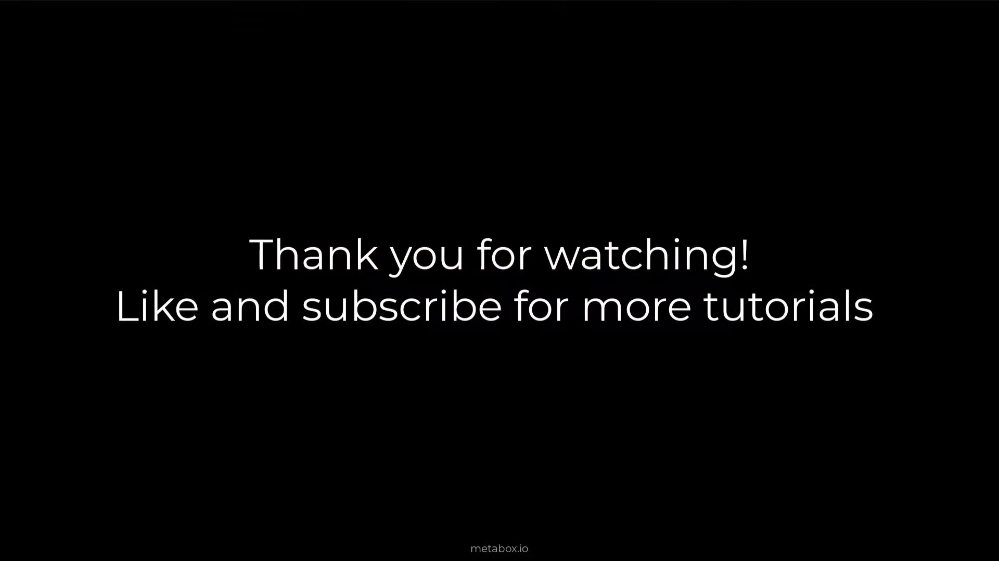